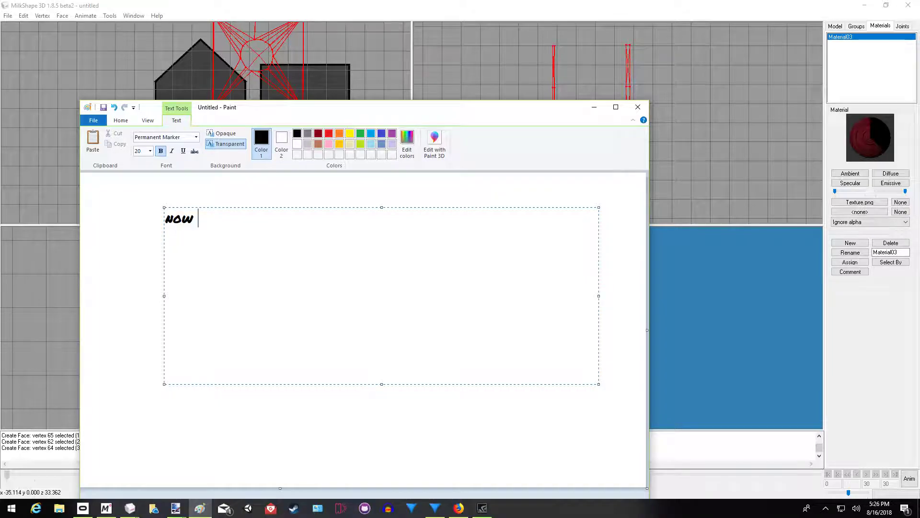
- Complete the note to read "now lets create the sides of the house using box and the duplicate it" and return to MilkShape 3D
type("ets create the s")
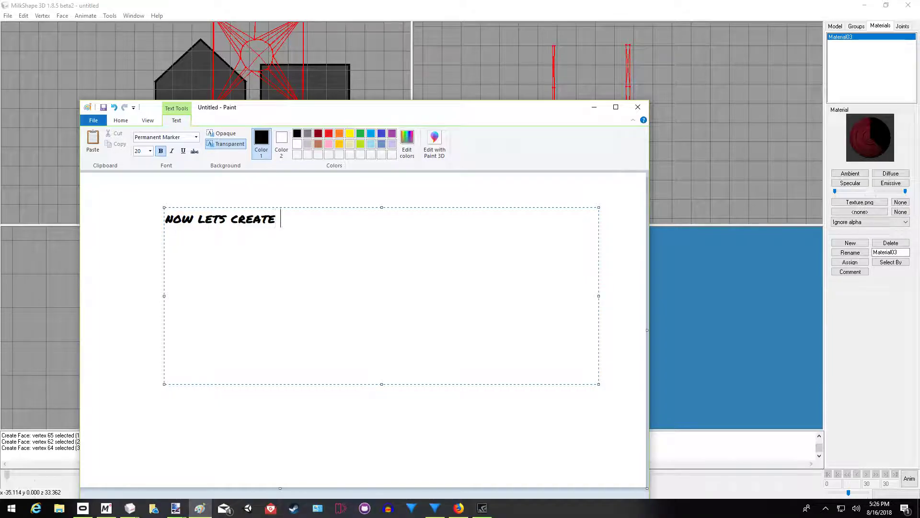
type("ides of the")
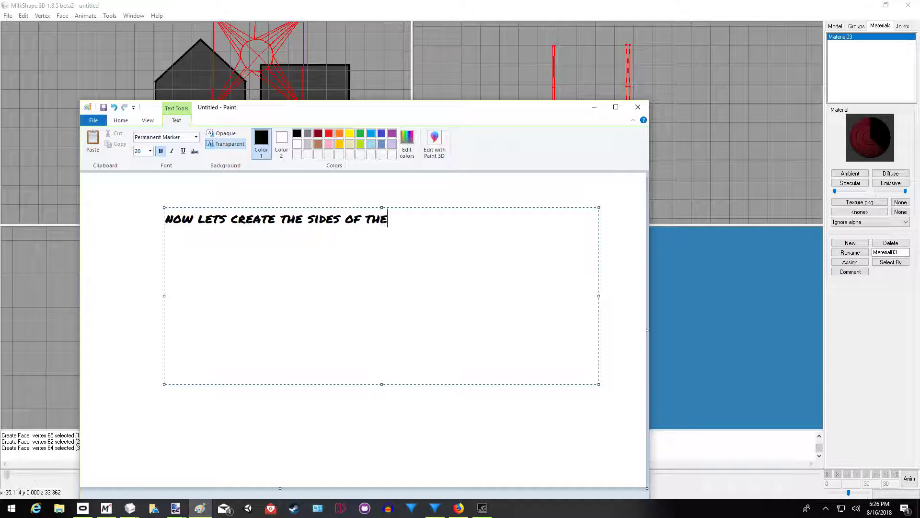
type(" house using boxex")
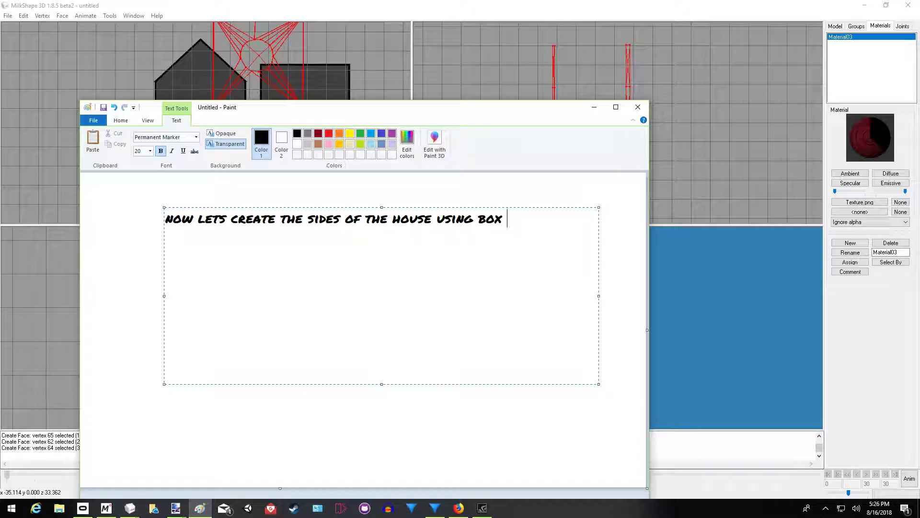
type("the duplicate ")
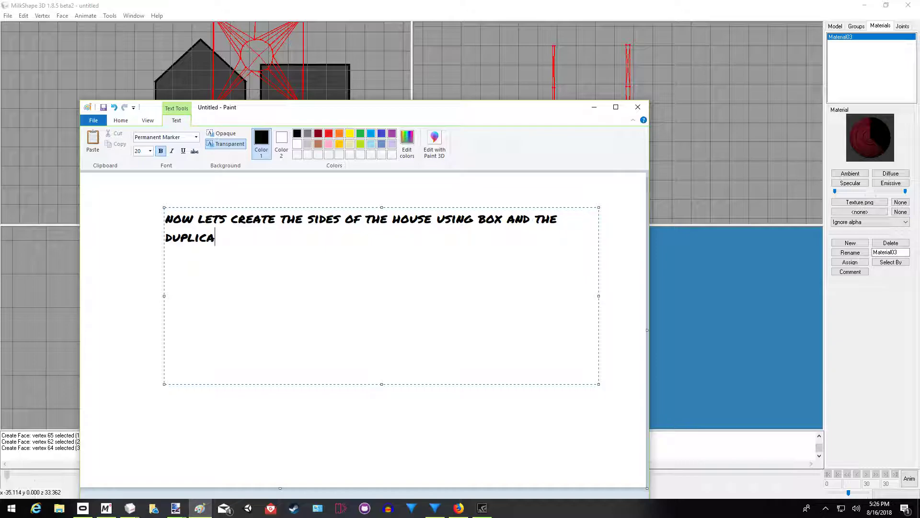
type("it")
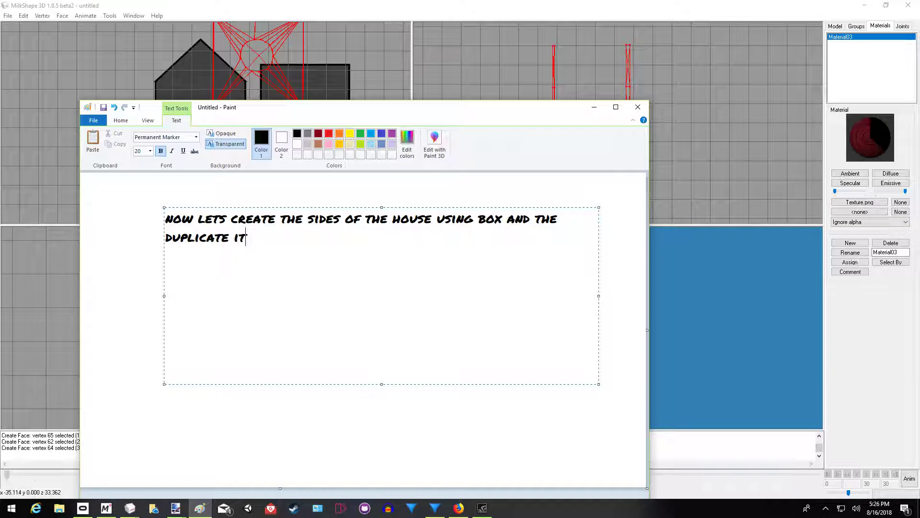
left_click(595, 108)
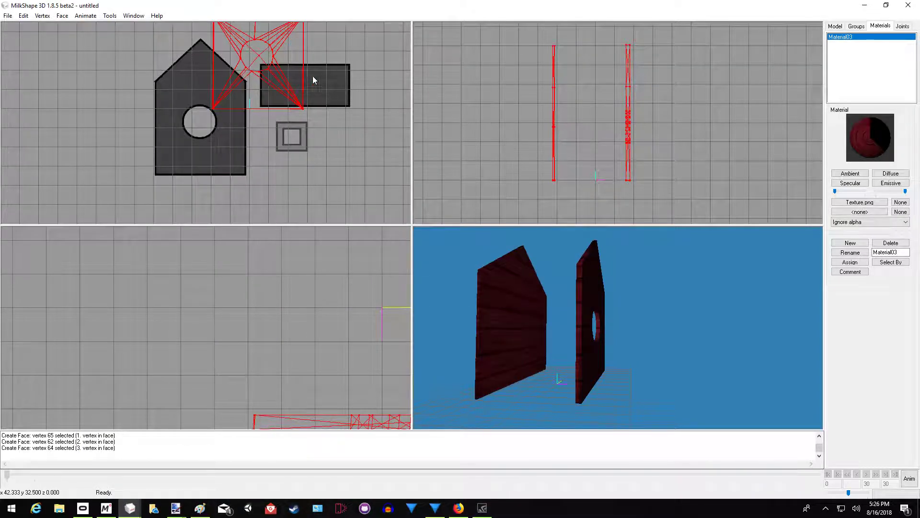
- Create a thin upright box along the outer left wall edge of the gabled panels in the front view, matching the wall's height
scroll(303, 76, "up", 5)
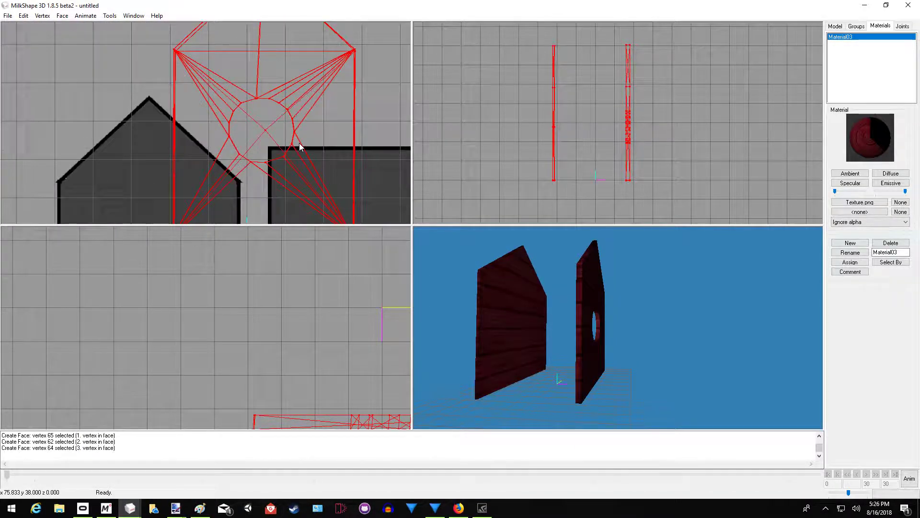
scroll(299, 146, "down", 1)
scroll(330, 163, "down", 2)
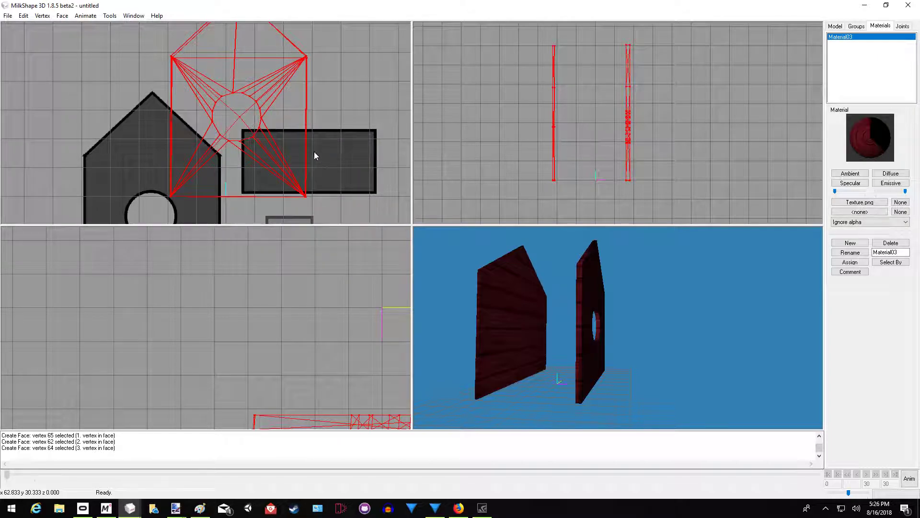
left_click(835, 27)
left_click(860, 88)
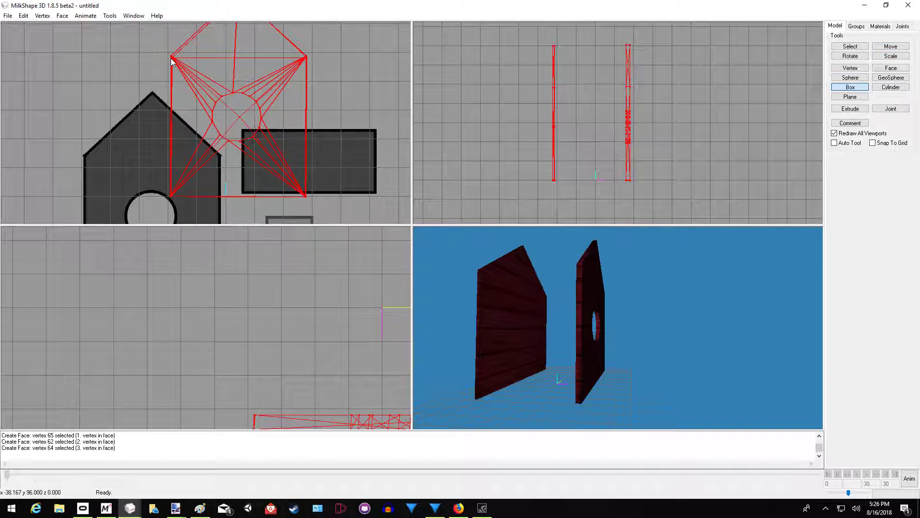
left_click_drag(172, 60, 167, 200)
left_click_drag(649, 320, 688, 200)
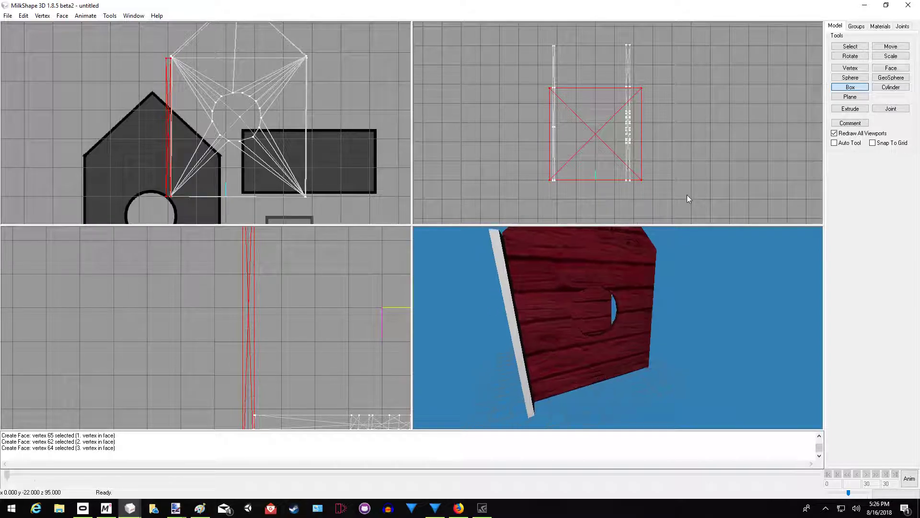
- Select the box's vertices beyond the panel with the round hole and move them inward to align with that panel's outer face
left_click(862, 47)
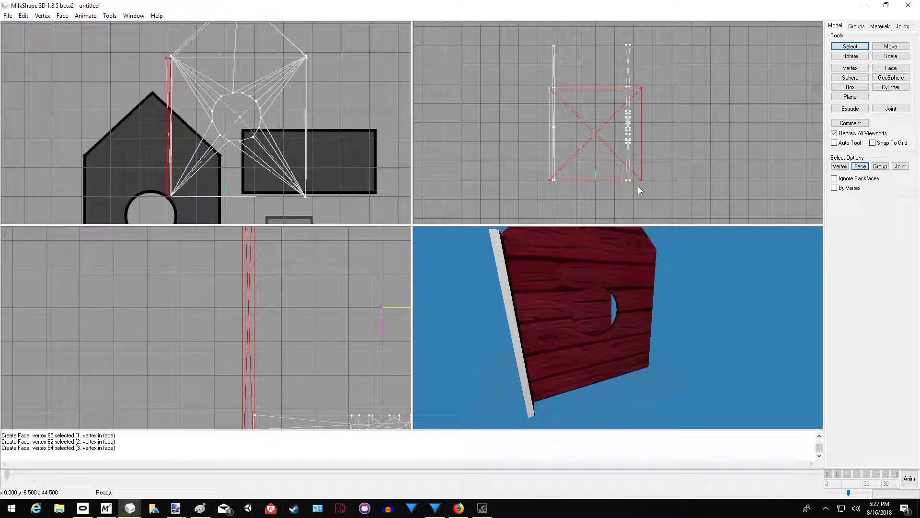
left_click(840, 166)
left_click(637, 185)
scroll(704, 137, "up", 4)
scroll(707, 152, "up", 2)
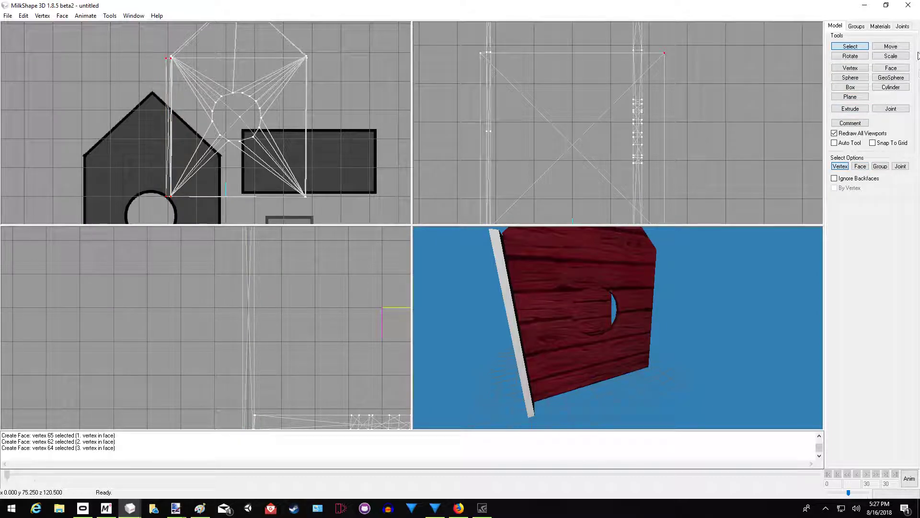
left_click(891, 46)
left_click_drag(675, 103, 656, 104)
- Select the box's vertices at the solid back panel and move them inward to align with that panel's outer face
left_click(853, 46)
scroll(676, 69, "down", 3)
left_click_drag(505, 48, 519, 187)
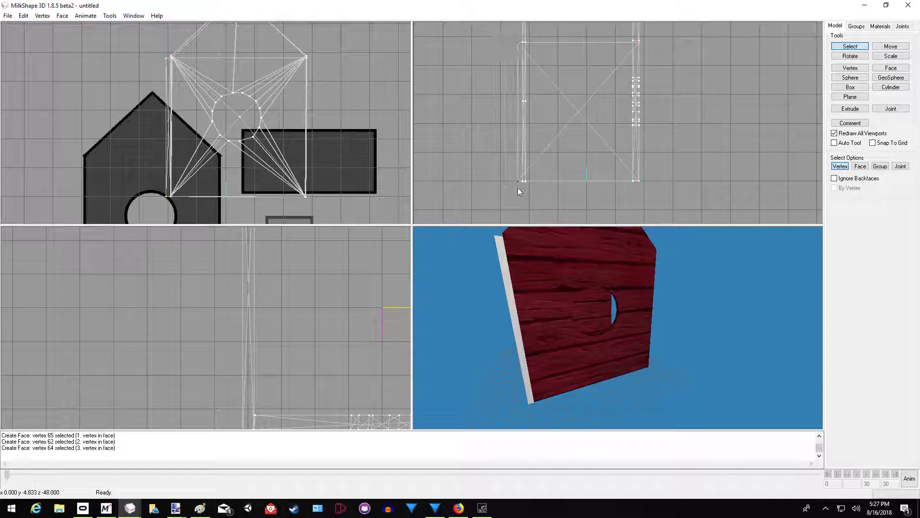
left_click(891, 46)
left_click_drag(543, 101, 548, 101)
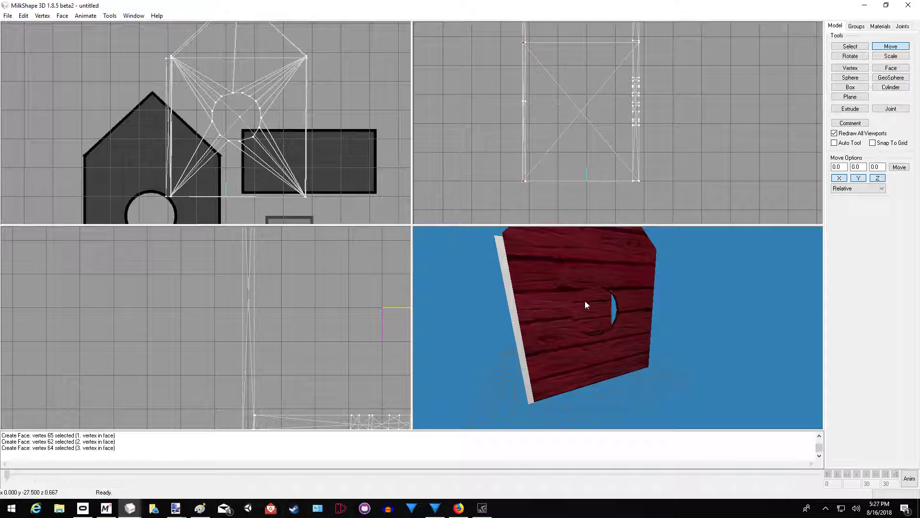
- Select the whole Box02 group and inspect the new side wall in the 3D view
left_click(857, 26)
double_click(848, 53)
left_click_drag(562, 294, 635, 344)
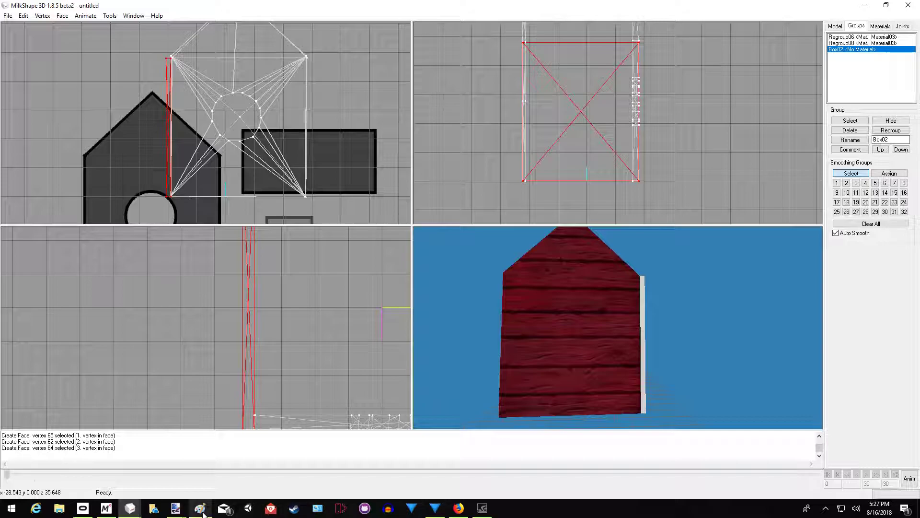
- Switch to Paint, replace the note with "BEFORE DUPLICATING IT LETS ADD THE TEXTURE FIRST" and return to MilkShape 3D
left_click(202, 510)
left_click_drag(286, 246, 105, 206)
key("BackSpace")
type("BEFORE")
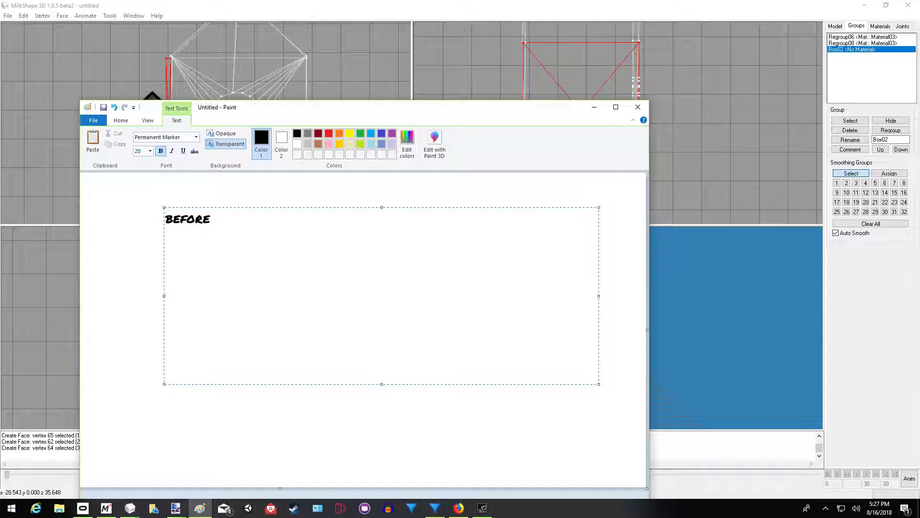
type(" DUPLICATIN")
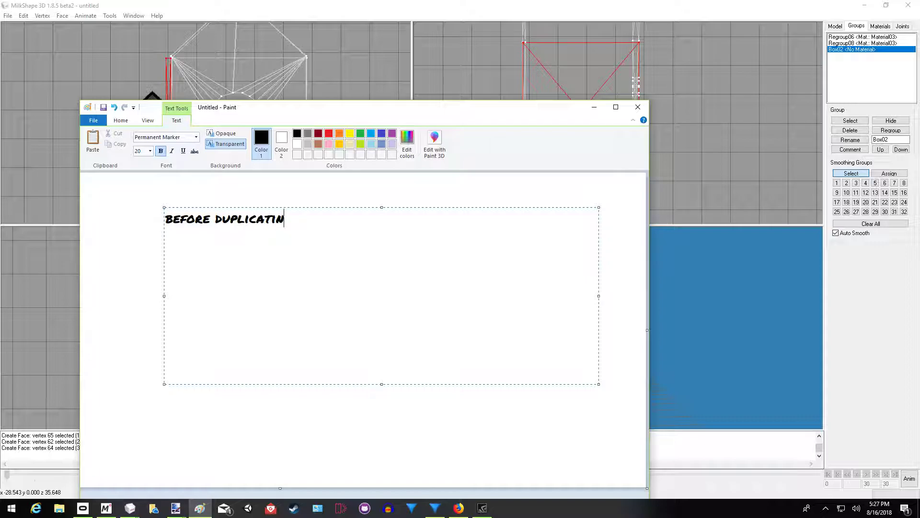
type("G IT LETS ADD T")
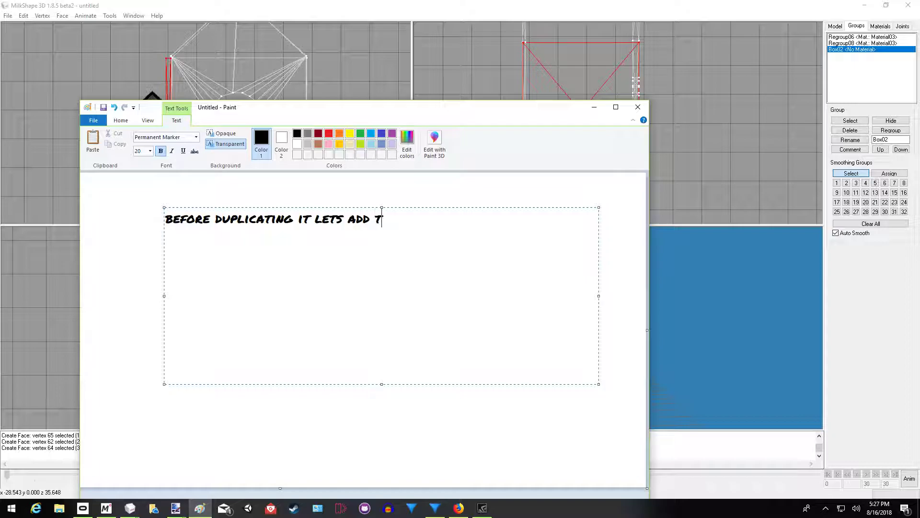
type("HE TEXTURE FIRST")
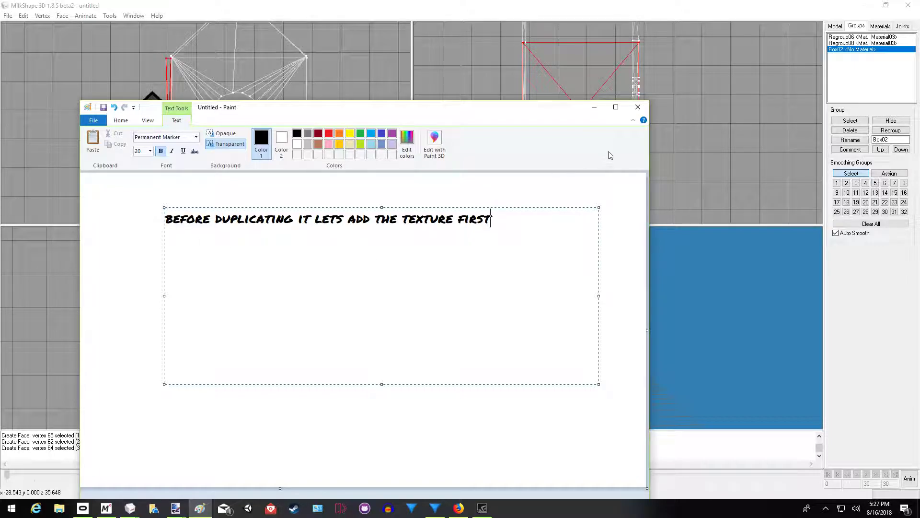
left_click(595, 107)
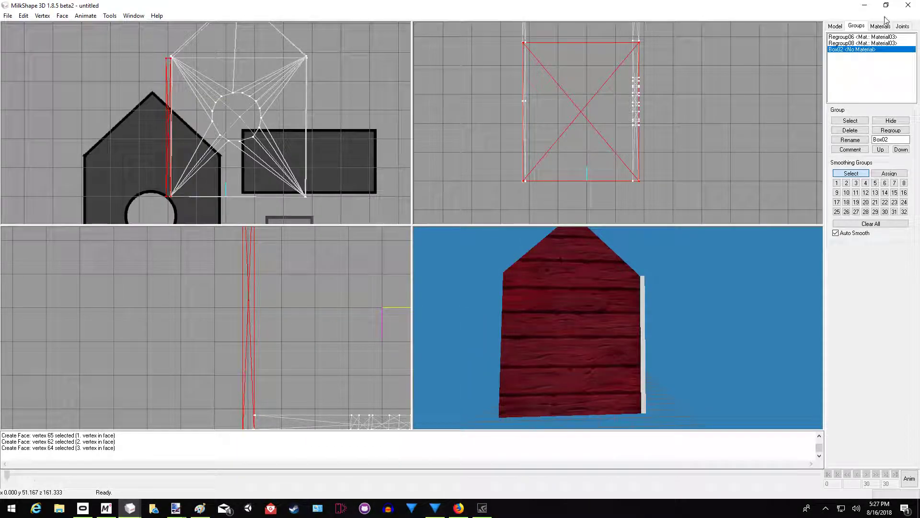
- Assign Material03 to the selected Box02 side wall
left_click(885, 28)
left_click_drag(629, 311, 577, 340)
left_click(857, 38)
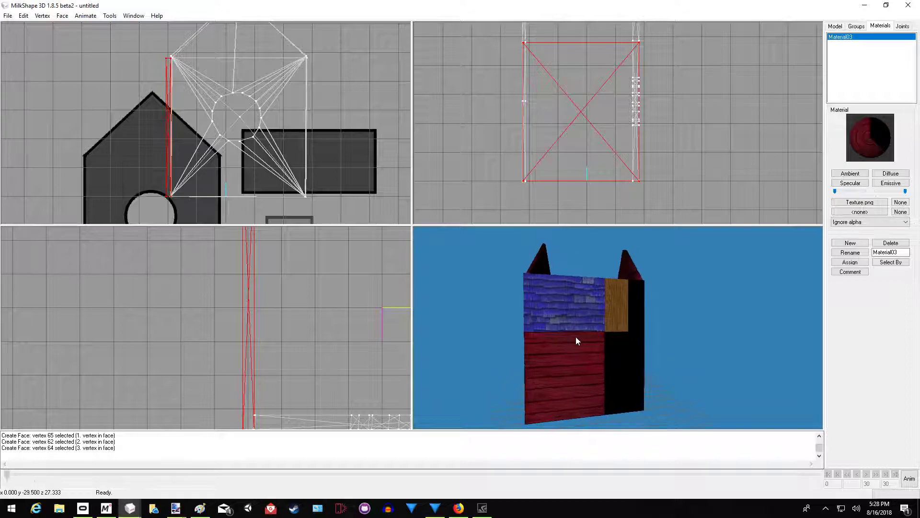
- Open the Texture Coordinate Editor and display the texture coordinates of Box02
left_click(134, 16)
left_click(144, 52)
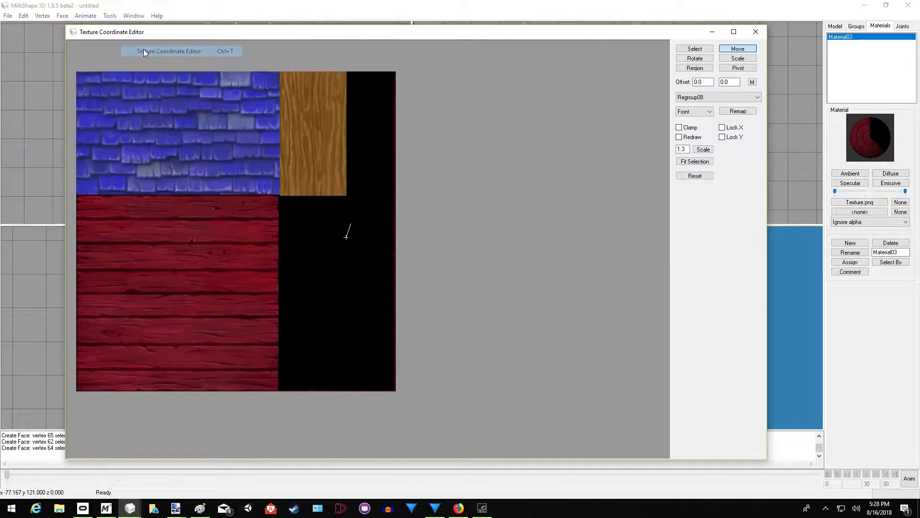
left_click(757, 98)
left_click(743, 118)
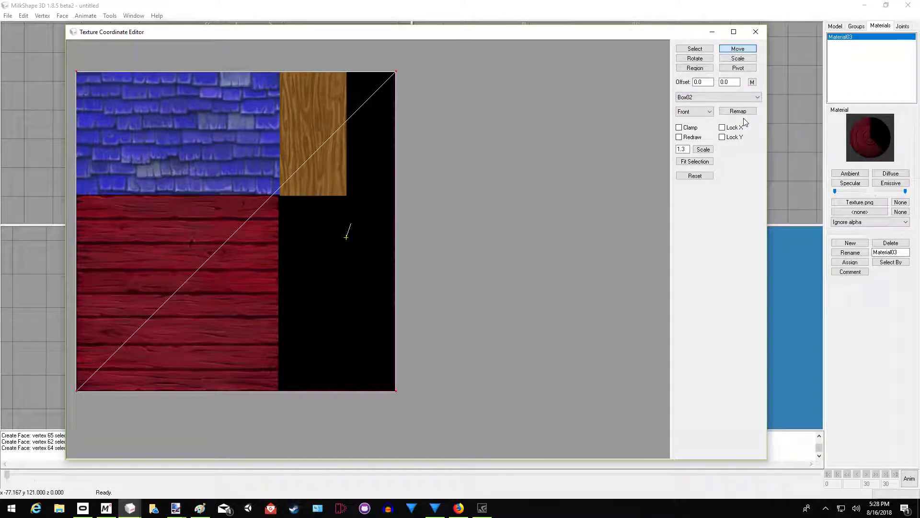
- Scale down Box02's texture coordinates and move them onto the red wood plank area of the texture
left_click(738, 58)
left_click_drag(345, 250, 193, 92)
left_click(738, 48)
left_click_drag(309, 238, 208, 283)
left_click(738, 58)
left_click(738, 48)
left_click_drag(273, 293, 265, 296)
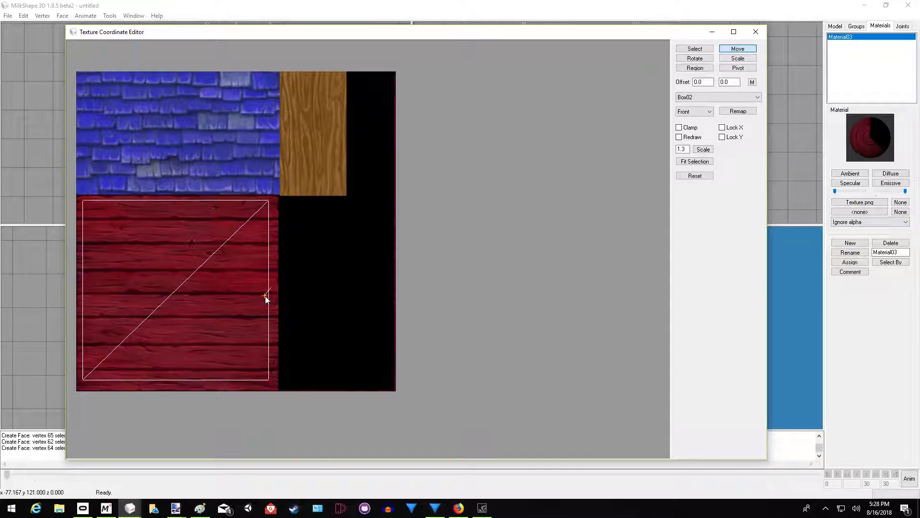
- Enlarge Box02's texture coordinates slightly to fill the red plank area, then close the editor and check the textured wall
left_click(738, 58)
left_click_drag(183, 312, 168, 329)
left_click(738, 49)
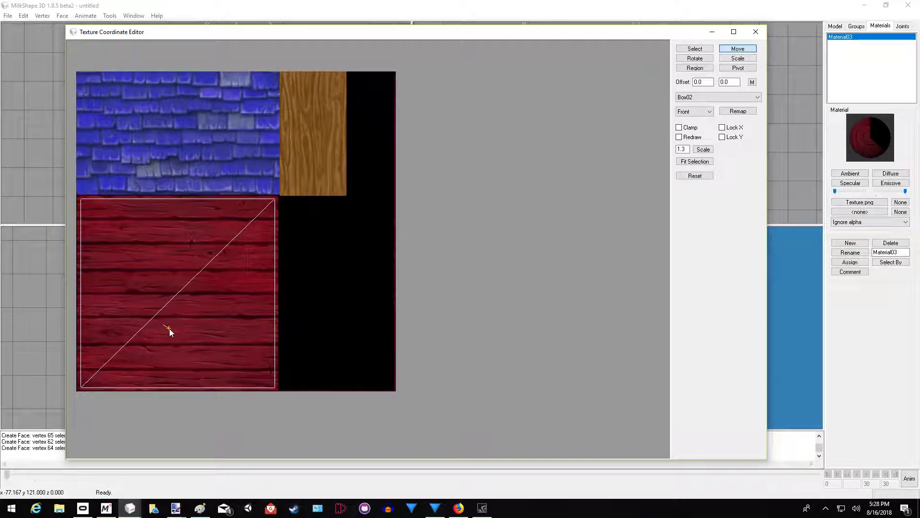
left_click(756, 31)
mouse_move(494, 329)
left_mouse_down()
mouse_move(484, 336)
mouse_move(565, 336)
mouse_move(509, 337)
left_mouse_up()
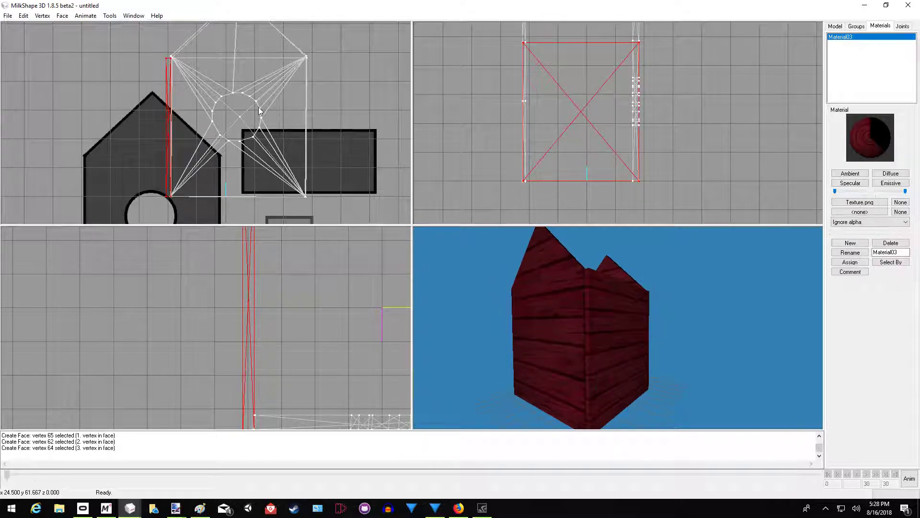
- Move the Box02 side wall inward in the front view so it sits just inside the gabled panels' outer edge
left_click(835, 26)
left_click(881, 48)
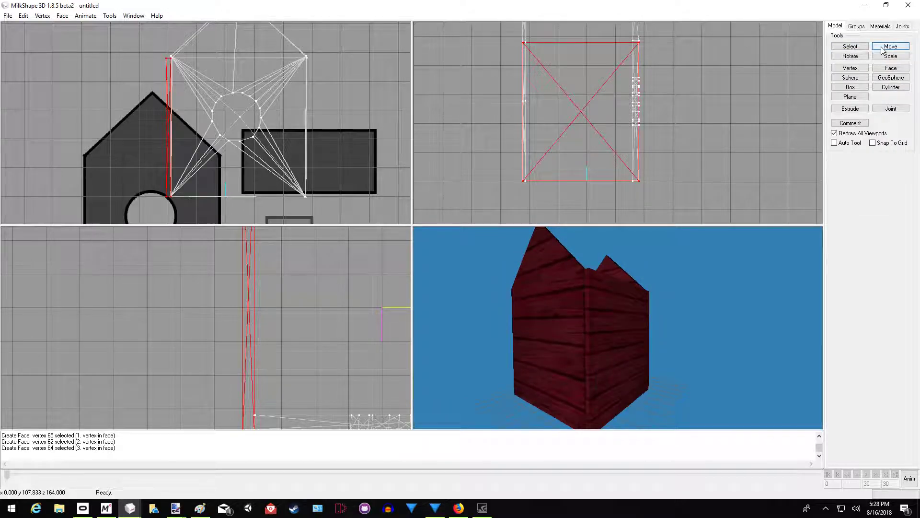
scroll(190, 130, "up", 2)
scroll(191, 129, "down", 3)
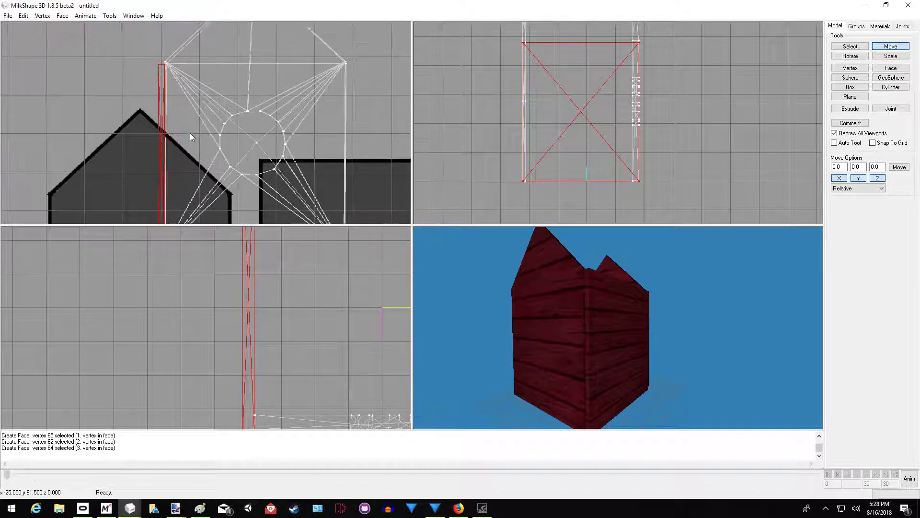
left_click_drag(190, 117, 192, 117)
mouse_move(694, 351)
left_mouse_down()
mouse_move(565, 352)
mouse_move(544, 341)
left_mouse_up()
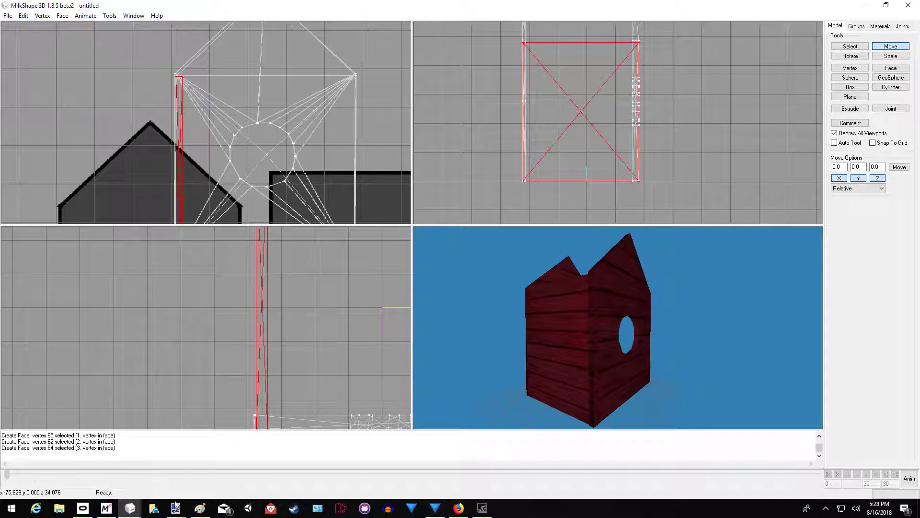
- Switch to Paint, replace the note with "OK NOW DUPLICATE IT AND THEN MOVE IT TO THE OTHER SIDE" and return to MilkShape 3D
left_click(200, 509)
left_click_drag(503, 227, 164, 229)
key("BackSpace")
type("OK NO")
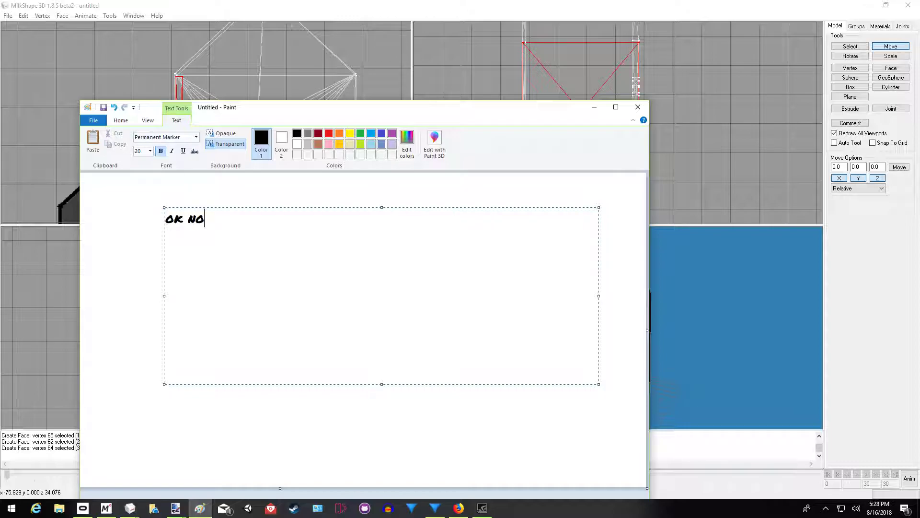
type("W DUPLICATE")
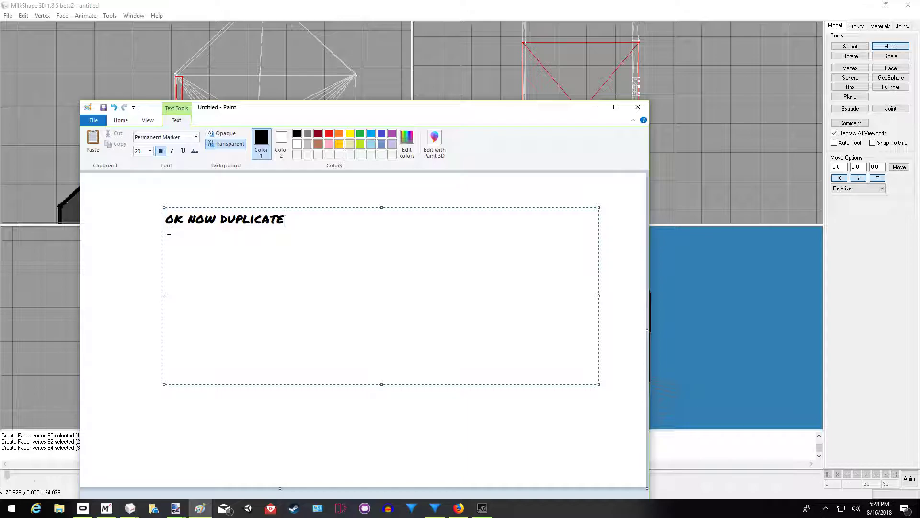
type(" IT AND THEN")
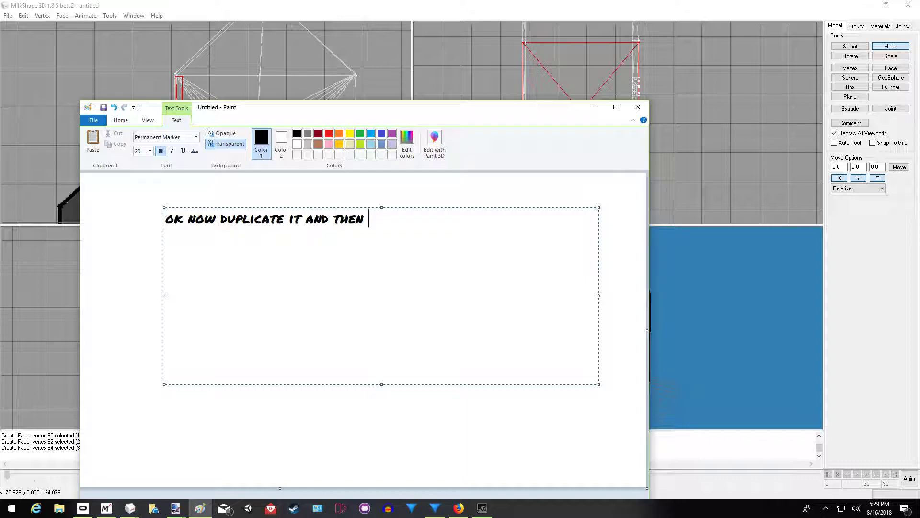
type(" MOVE IT TO ")
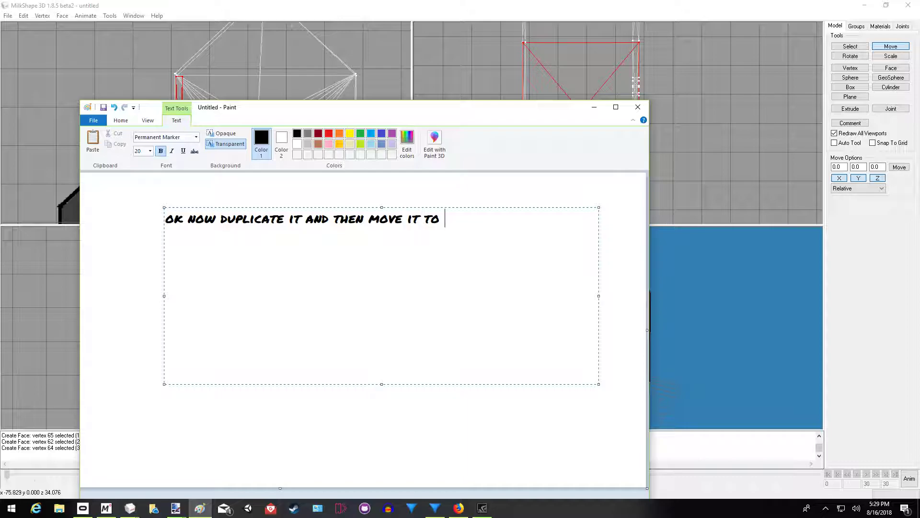
type("THE OTHER SIDE")
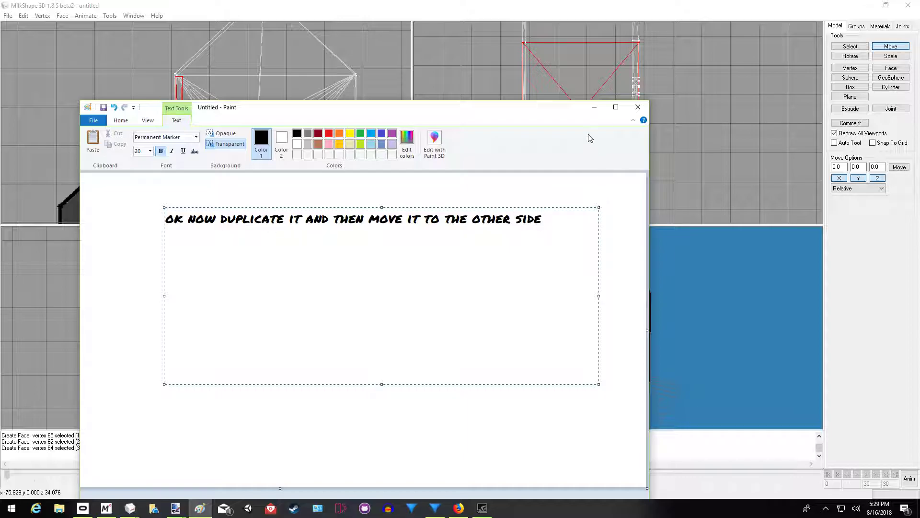
left_click(593, 111)
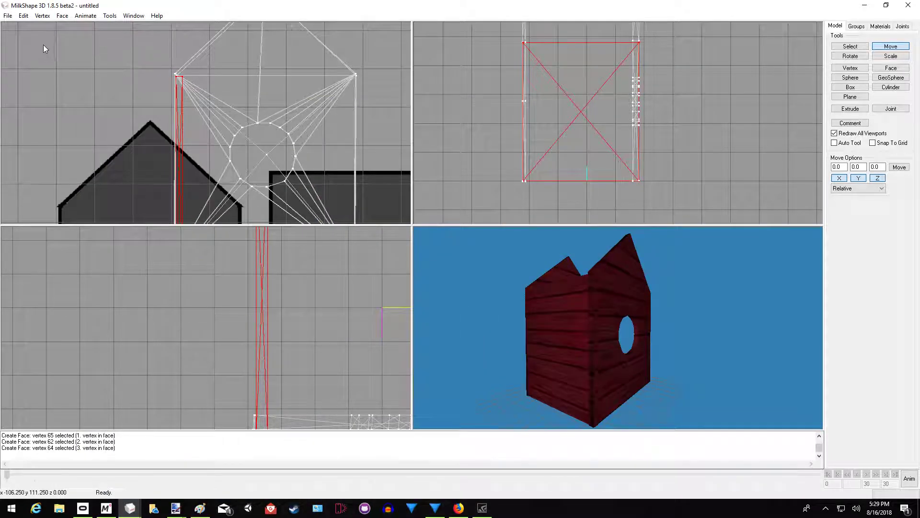
- Duplicate the selected side wall and move the copy to the opposite side of the birdhouse in the front view
left_click(23, 17)
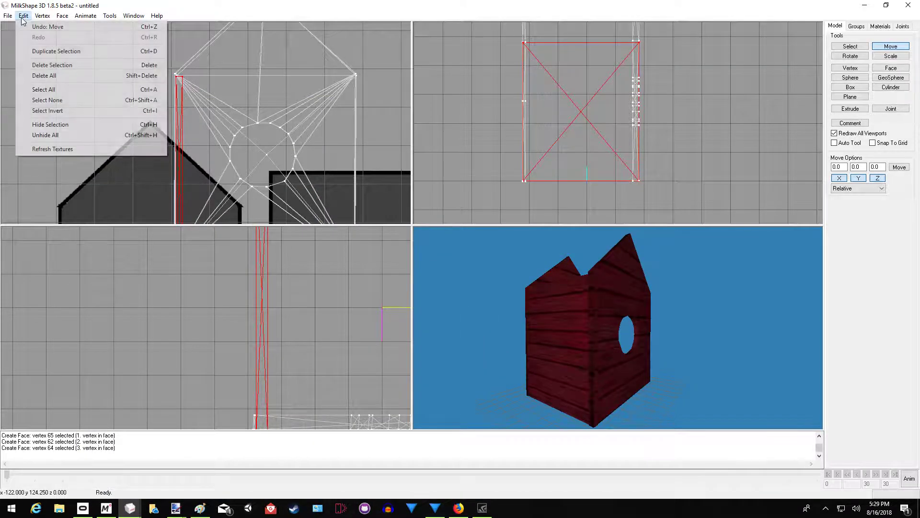
left_click(36, 50)
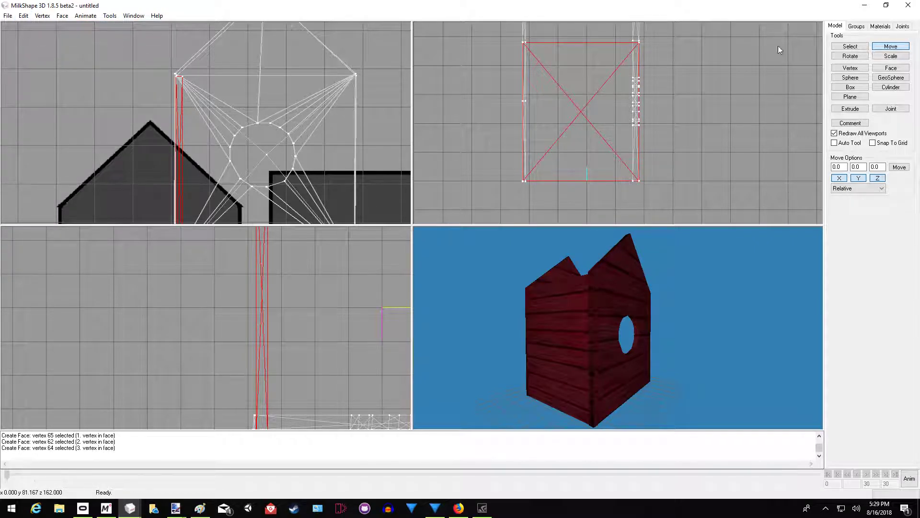
left_click_drag(181, 124, 354, 123)
left_click_drag(691, 370, 611, 367)
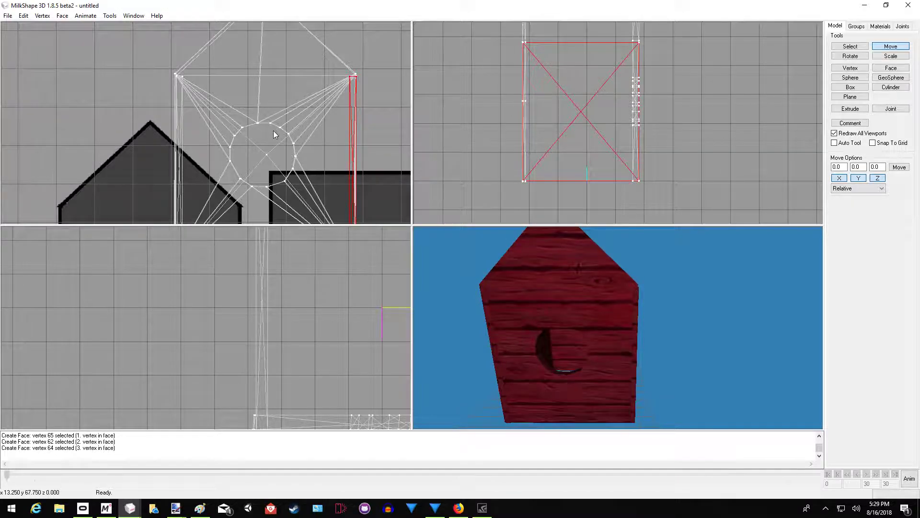
scroll(273, 130, "down", 2)
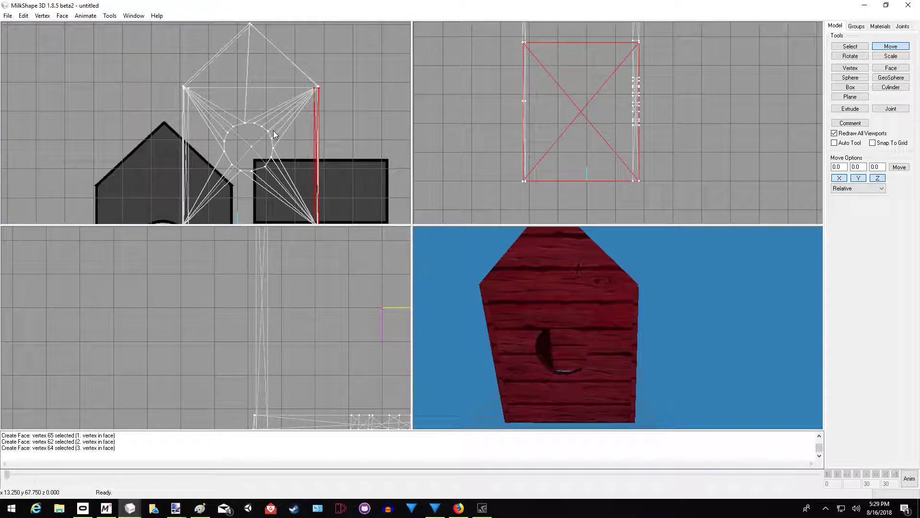
- Switch to Paint, replace the note with "OK AGAIN WILL USE A BOX TO CREAT THE ROOF" and return to MilkShape 3D
left_click(202, 512)
left_click_drag(571, 226, 161, 234)
key("Delete")
type("ok again")
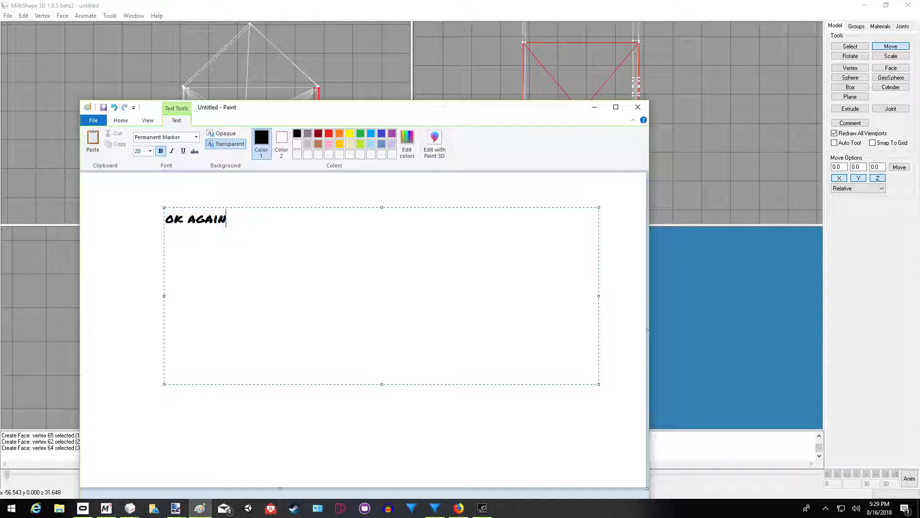
type(" will")
type("use b")
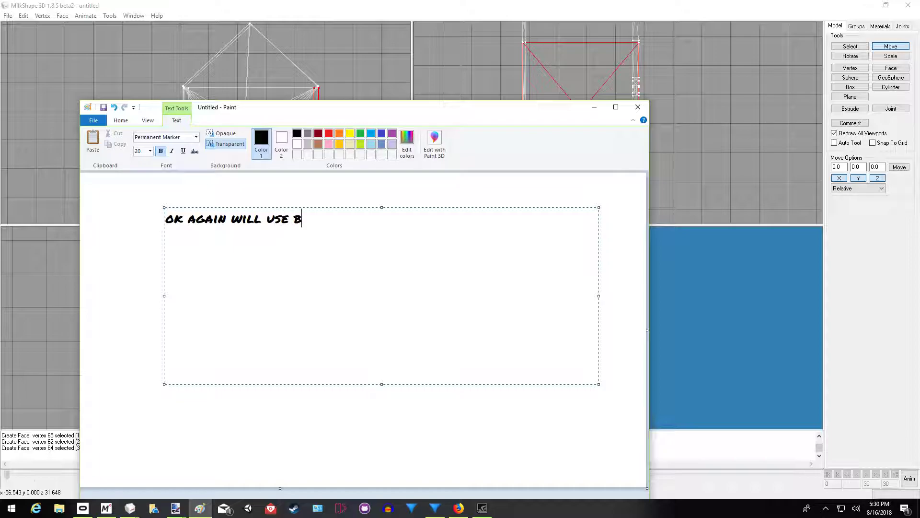
type("ox")
key("BackSpace")
key("BackSpace")
key("BackSpace")
key("BackSpace")
key("BackSpace")
type("a box to creat th")
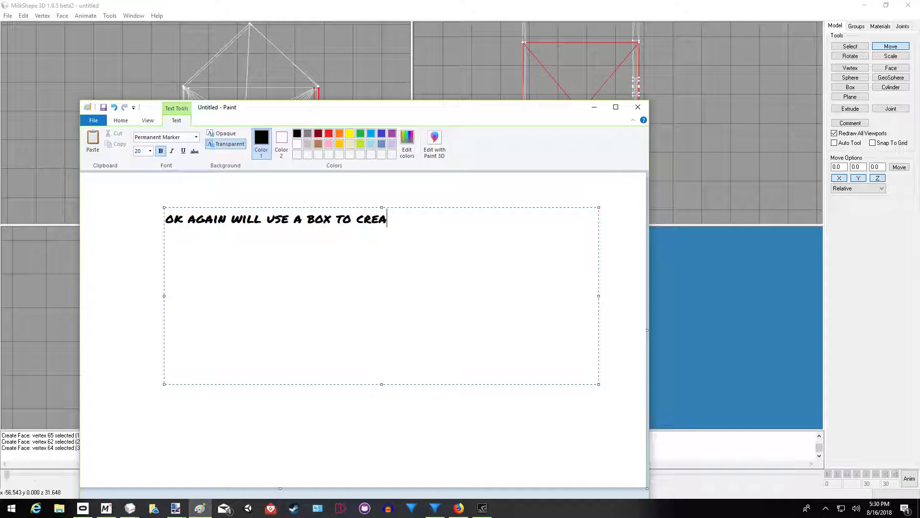
type("e roof")
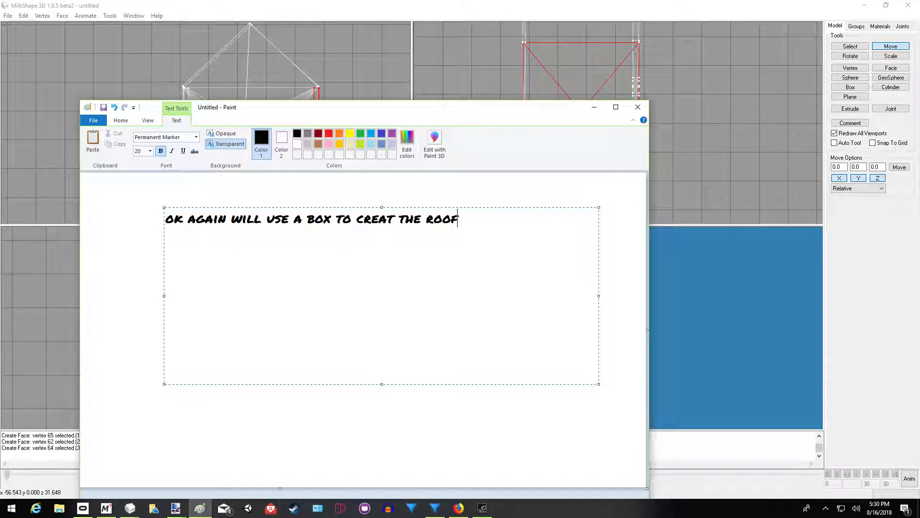
left_click(595, 107)
- Create a box spanning both gable peaks in the side view and scale it into a thin, slightly taller roof slab
right_click_drag(361, 124, 326, 163)
right_click_drag(479, 144, 499, 185)
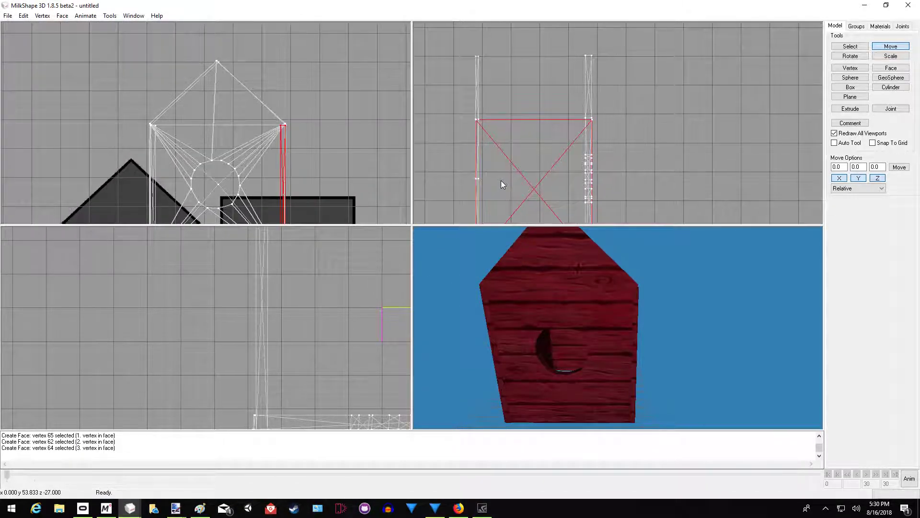
left_click(851, 87)
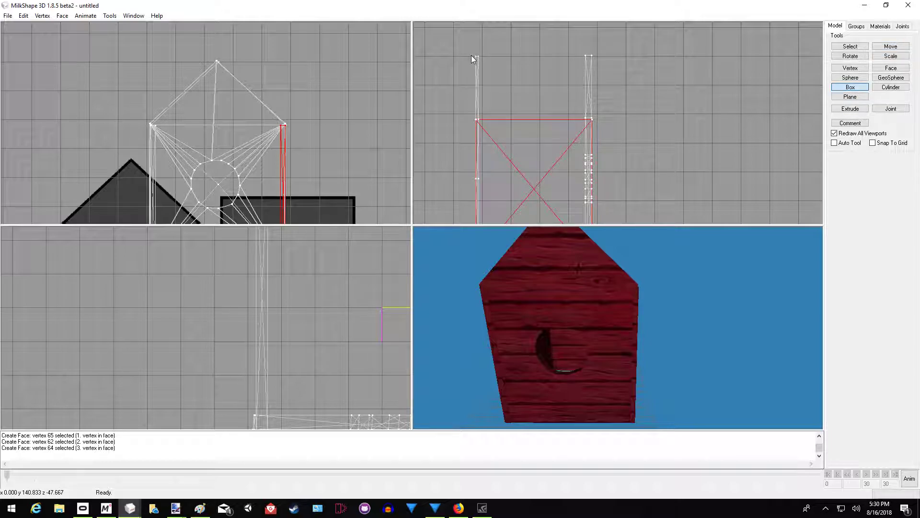
left_click_drag(471, 56, 596, 124)
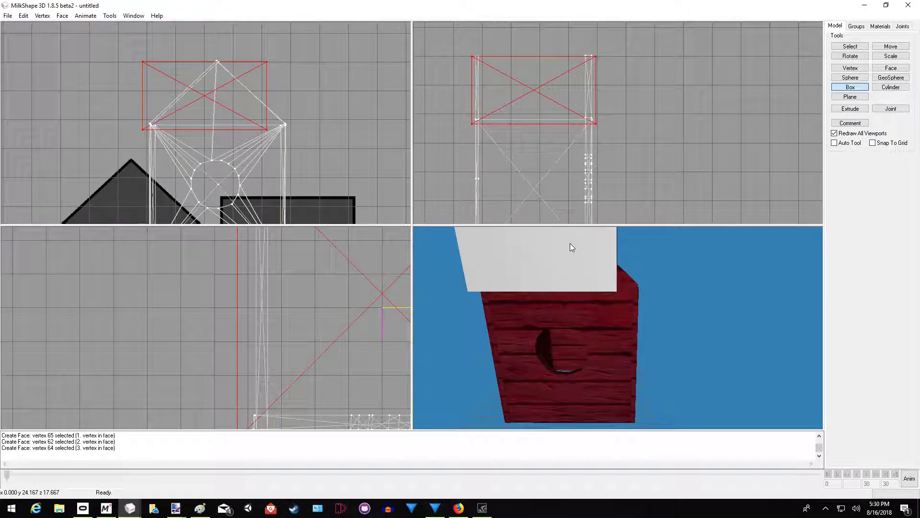
left_click(890, 57)
left_click_drag(298, 115, 284, 114)
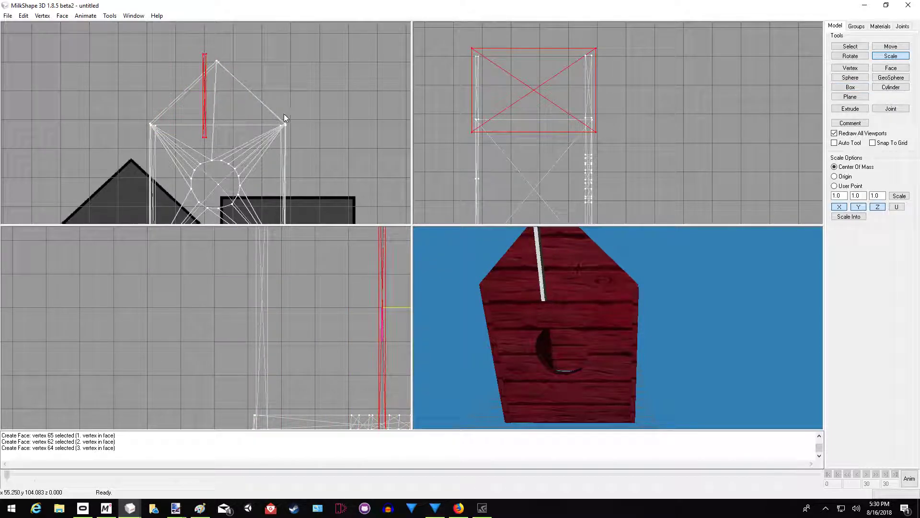
left_click_drag(484, 240, 647, 357)
- Switch to Paint, replace the note with "OF COURSE YOU WIL NEED TO SCALE AND MOVE IT AROUND TO FIT ALSO ROTATE" and return to MilkShape 3D
left_click(200, 508)
left_click_drag(459, 219, 150, 241)
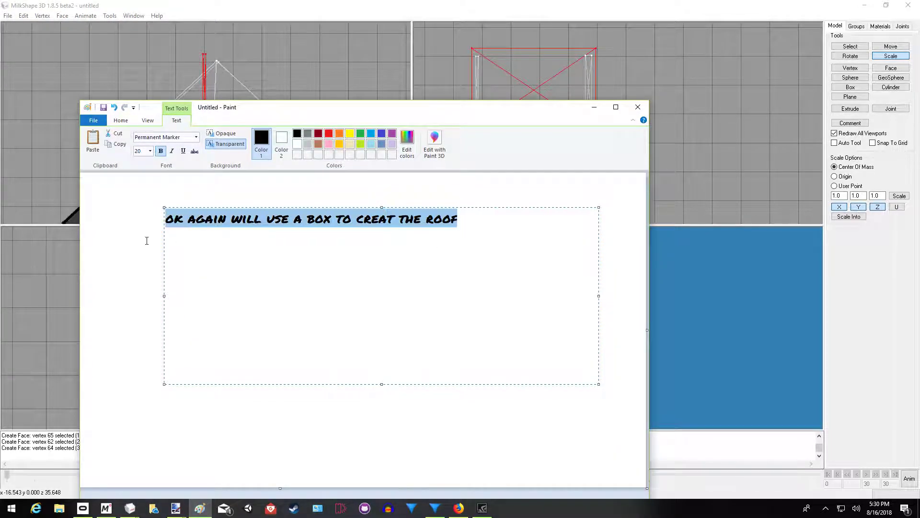
key("Delete")
type("o")
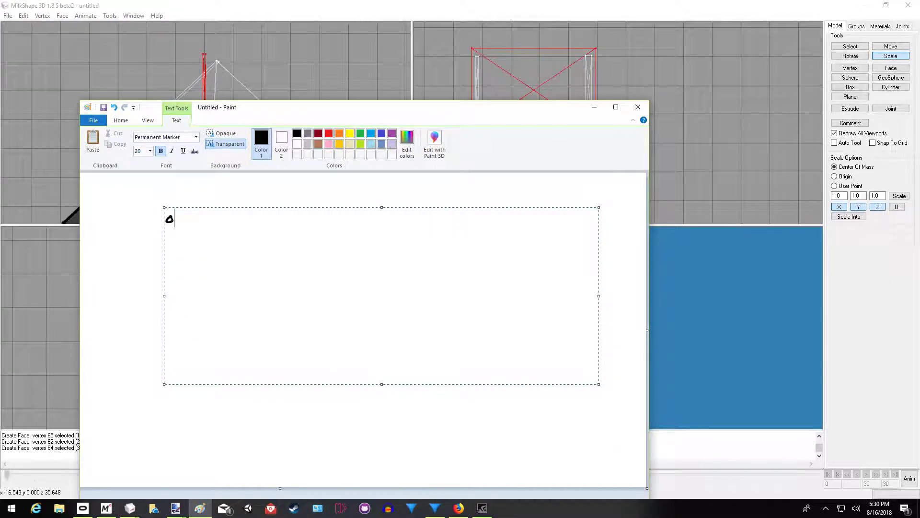
type("f course wil")
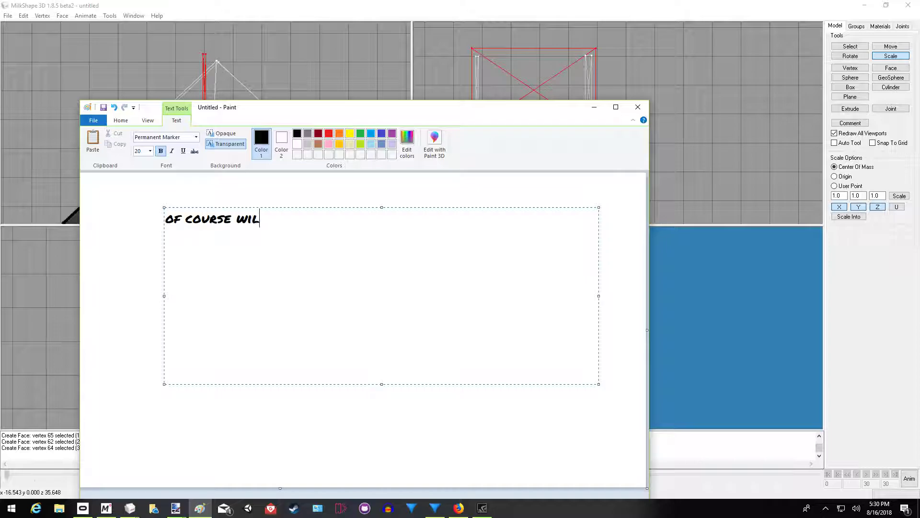
key("BackSpace")
type("you wil nee")
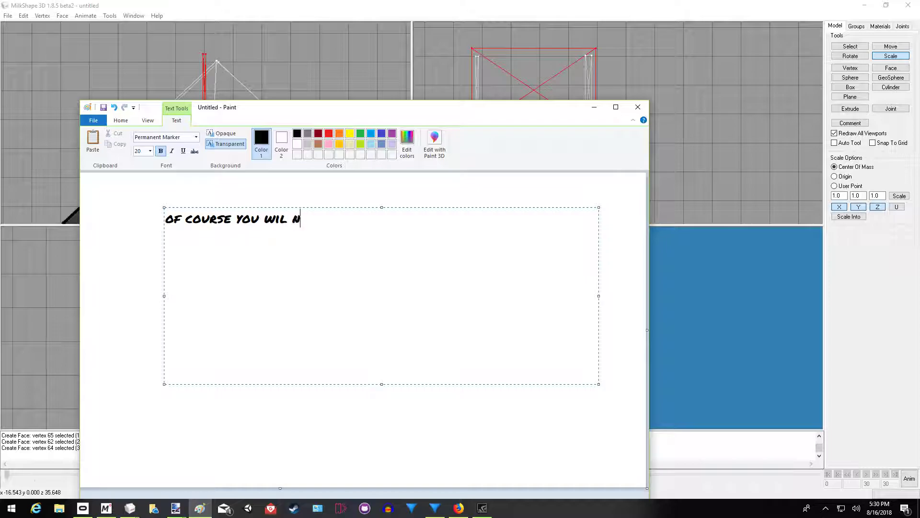
type("d to scale")
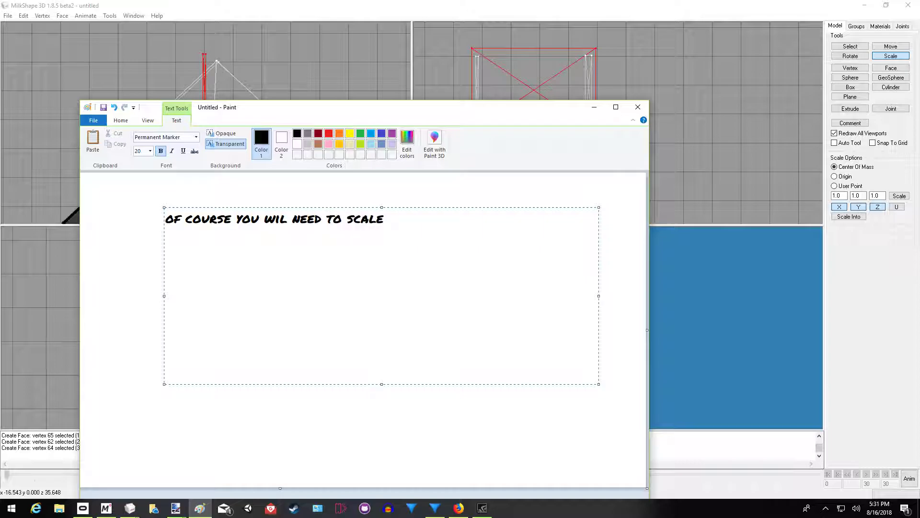
type(" and move it ")
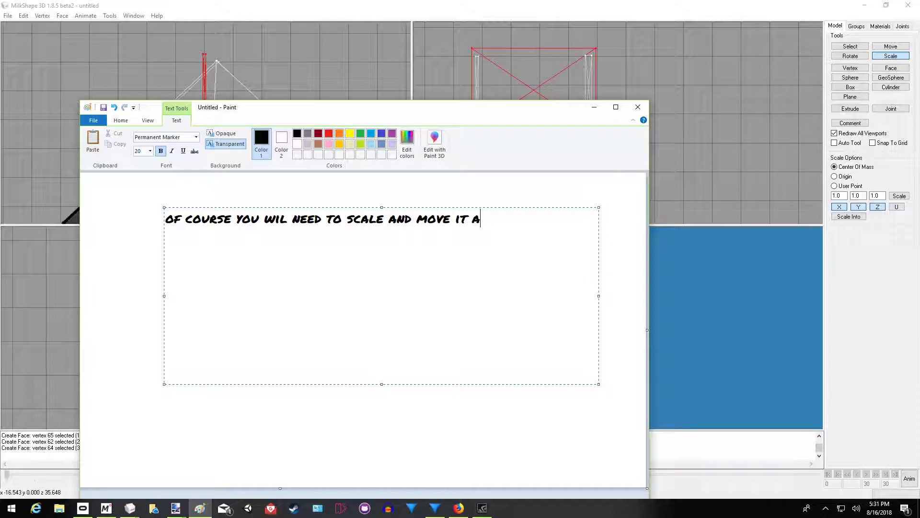
type("around to")
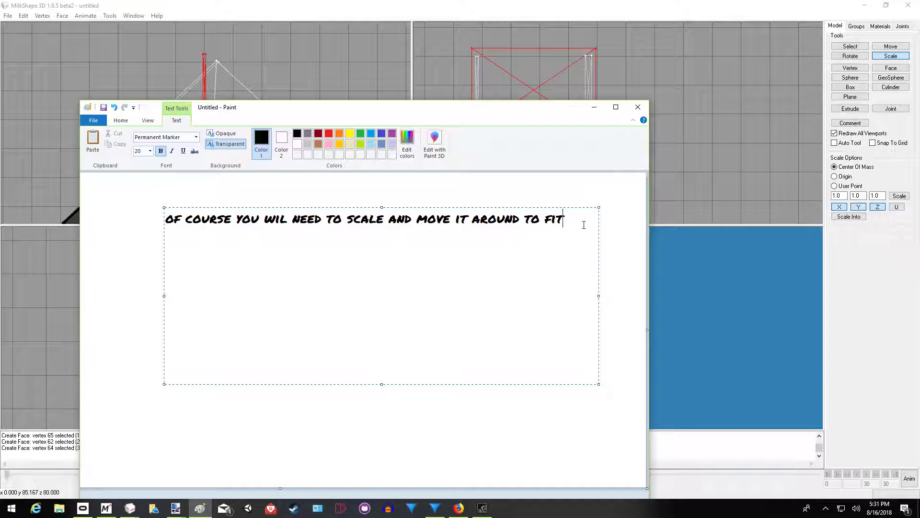
type("also rote")
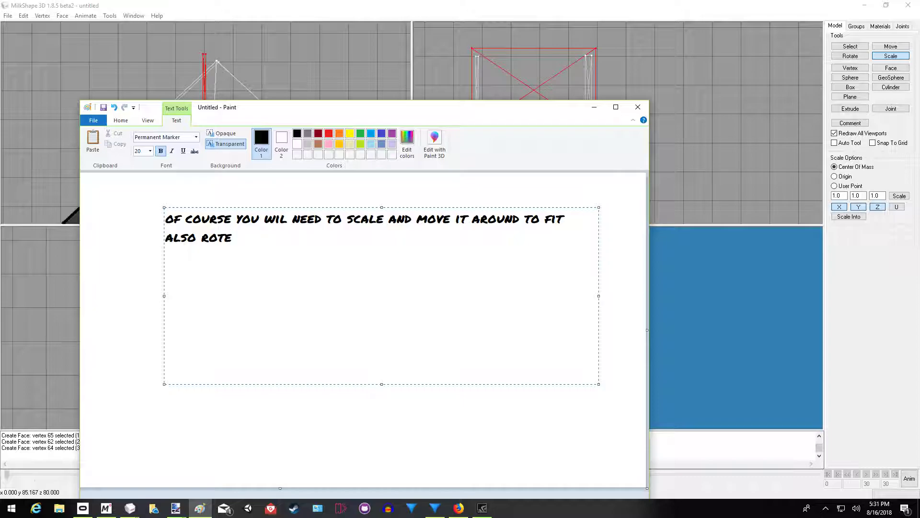
key("BackSpace")
type("ate")
left_click(595, 107)
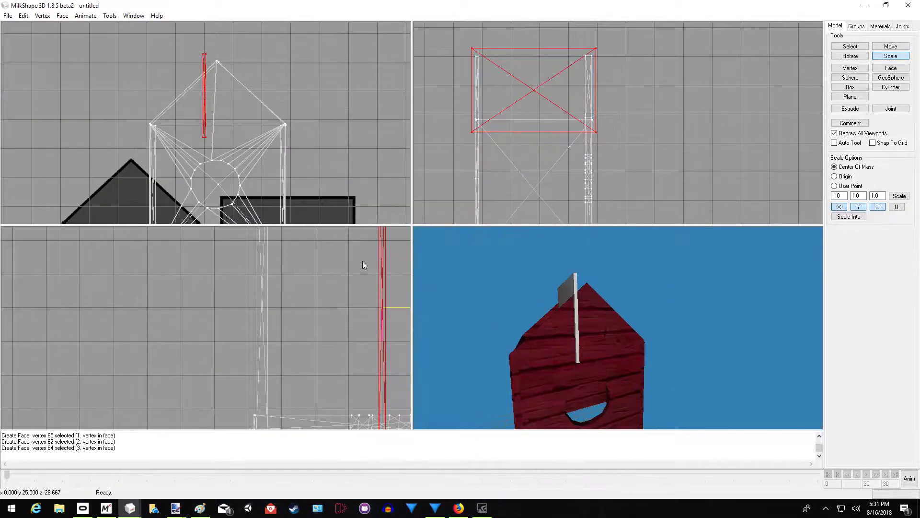
- Rotate the roof slab to the gable's slope and move it to rest just above the sloping edge
left_click(850, 55)
left_click_drag(254, 134, 207, 130)
left_click(890, 46)
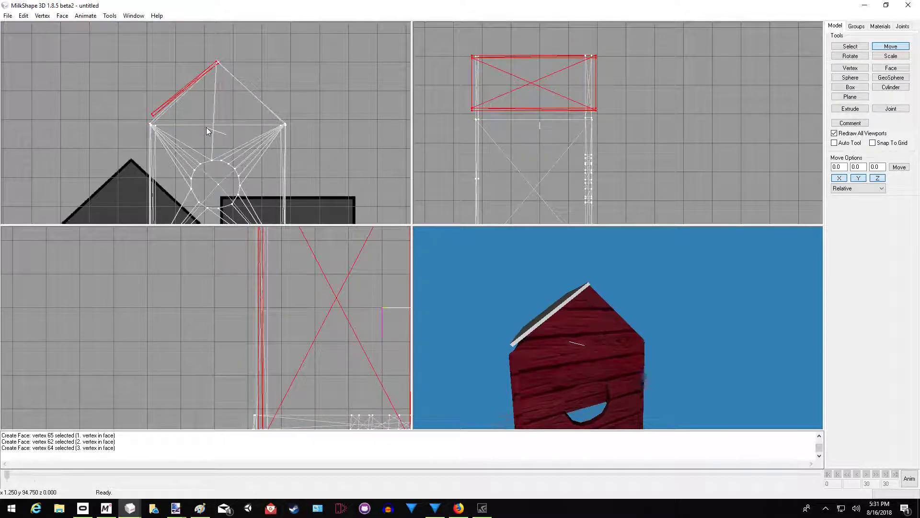
left_click_drag(522, 345, 589, 322)
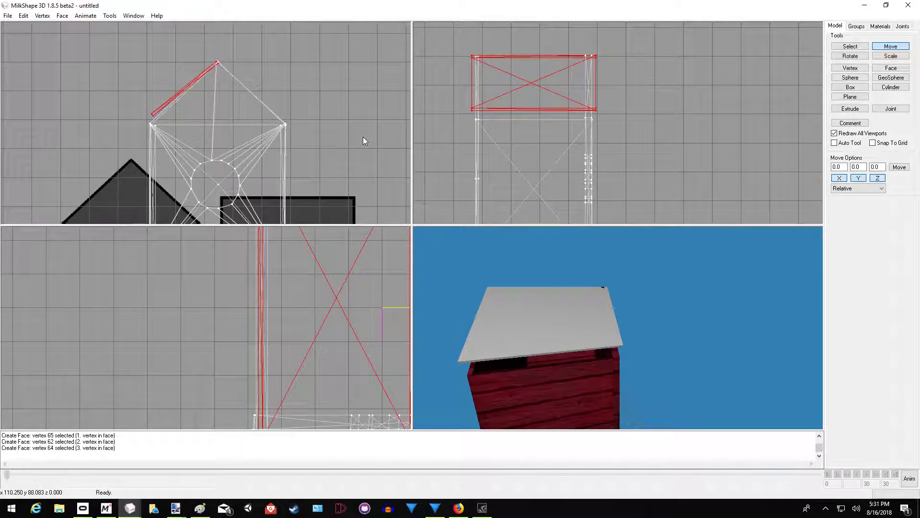
left_click_drag(362, 136, 362, 134)
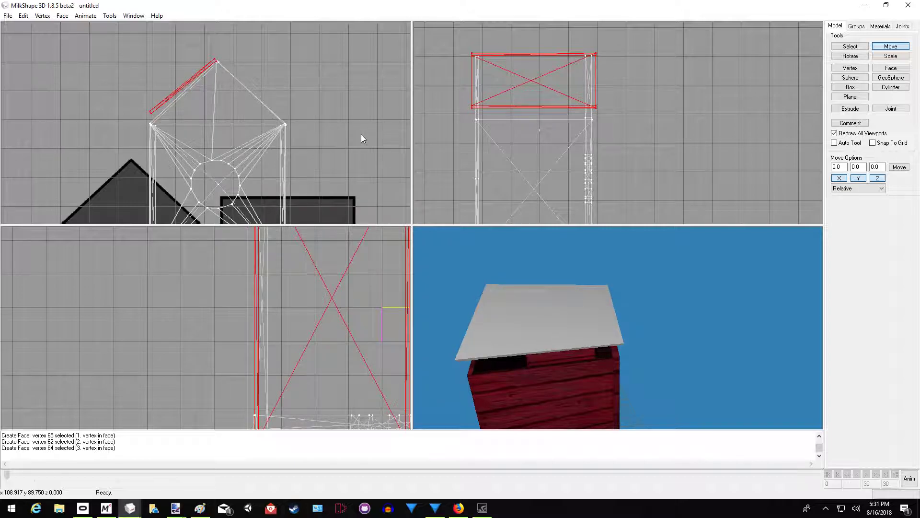
- Select the roof slab's lower-edge vertices in the front view and move them down the slope so the roof overhangs the side wall
left_click(844, 46)
left_click_drag(120, 91, 170, 134)
left_click(899, 47)
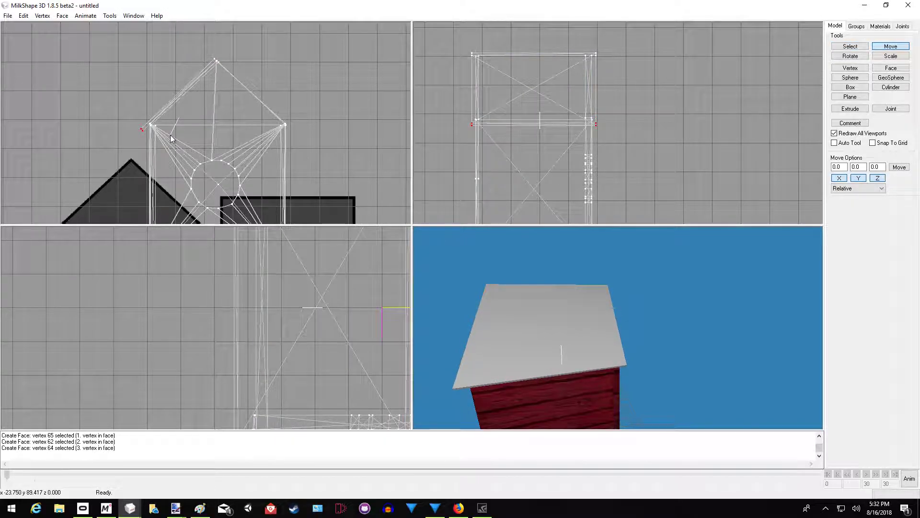
left_click_drag(580, 395, 521, 376)
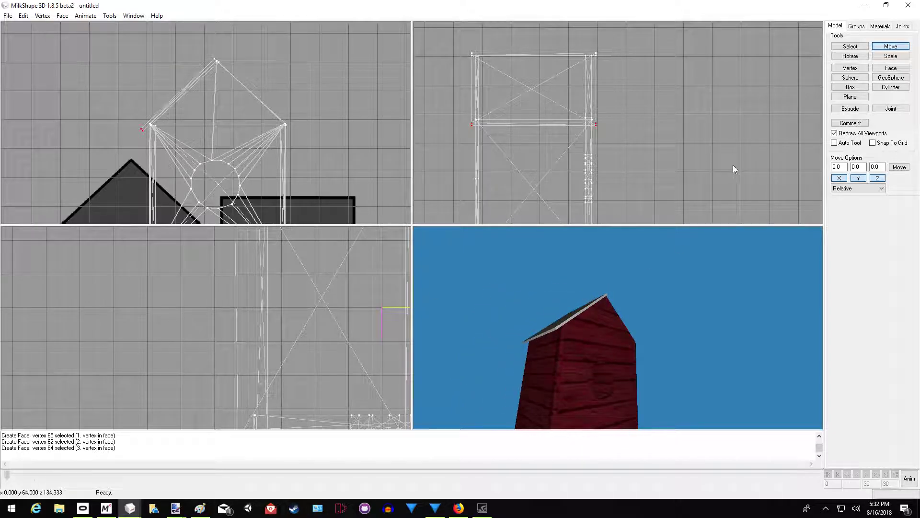
mouse_move(690, 317)
left_mouse_down()
mouse_move(631, 318)
mouse_move(676, 321)
left_mouse_up()
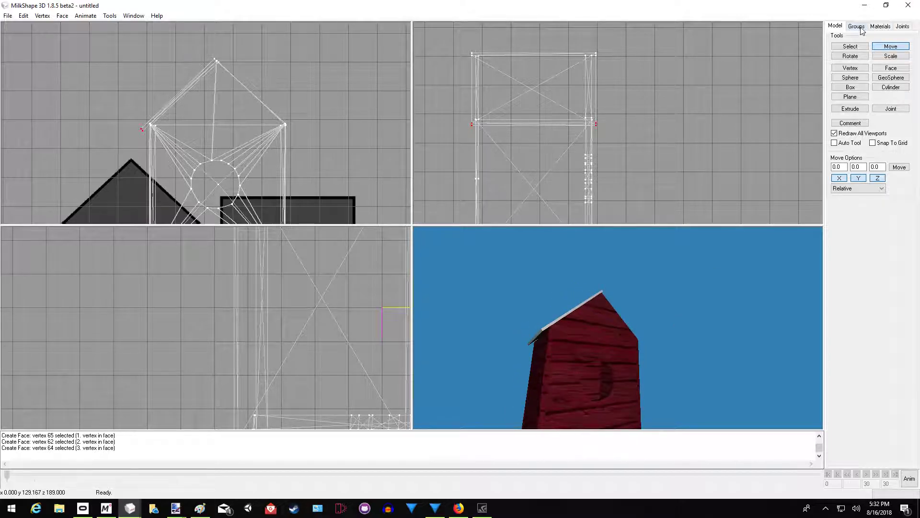
left_click_drag(625, 42, 628, 69)
left_click(17, 17)
left_click(21, 30)
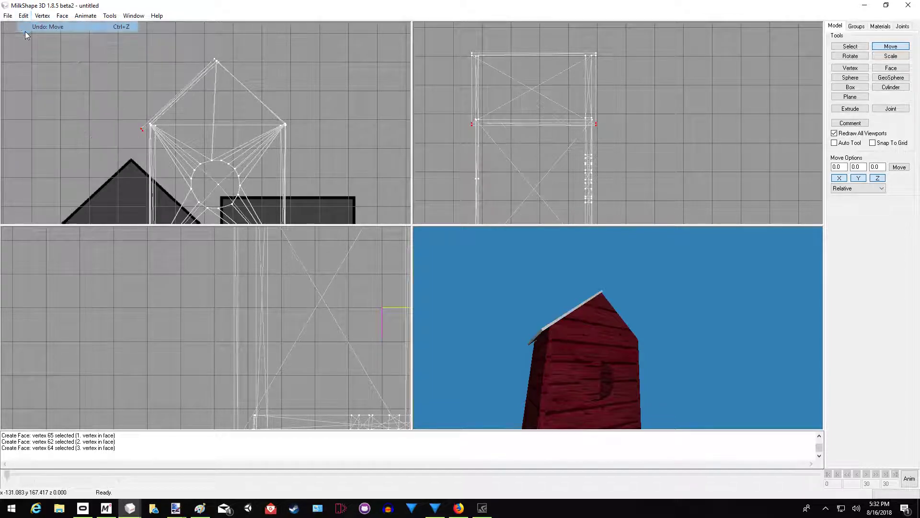
- Select the roof slab's end vertices beside the entrance-hole panel in the side view and move them outward to form an overhang
left_click(849, 46)
left_click_drag(620, 31, 595, 135)
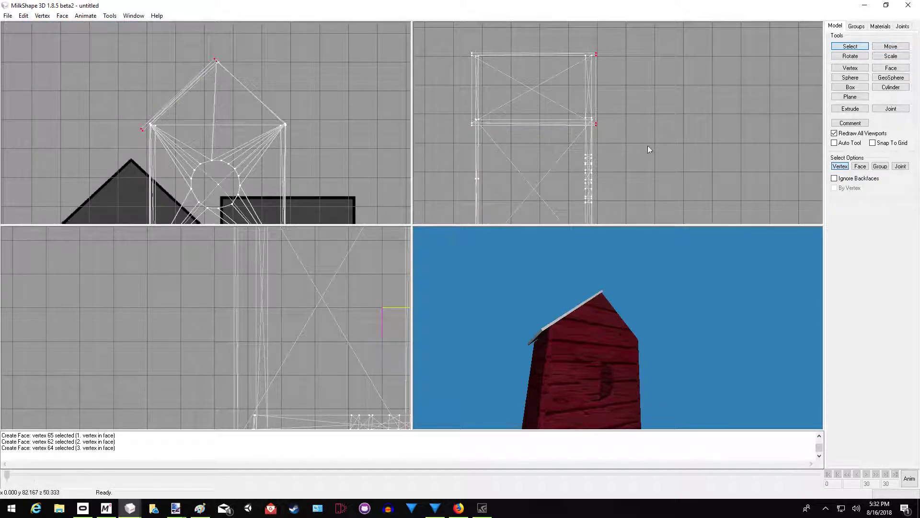
left_click(891, 46)
left_click_drag(612, 100, 623, 98)
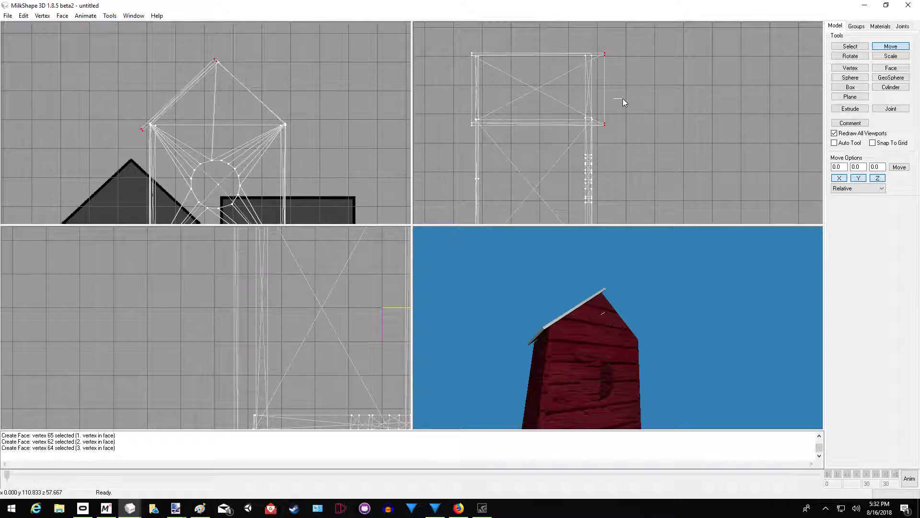
- Select the roof slab's vertices at the end opposite the entrance hole and move them outward to form a matching overhang
left_click(847, 46)
left_click_drag(458, 35, 473, 136)
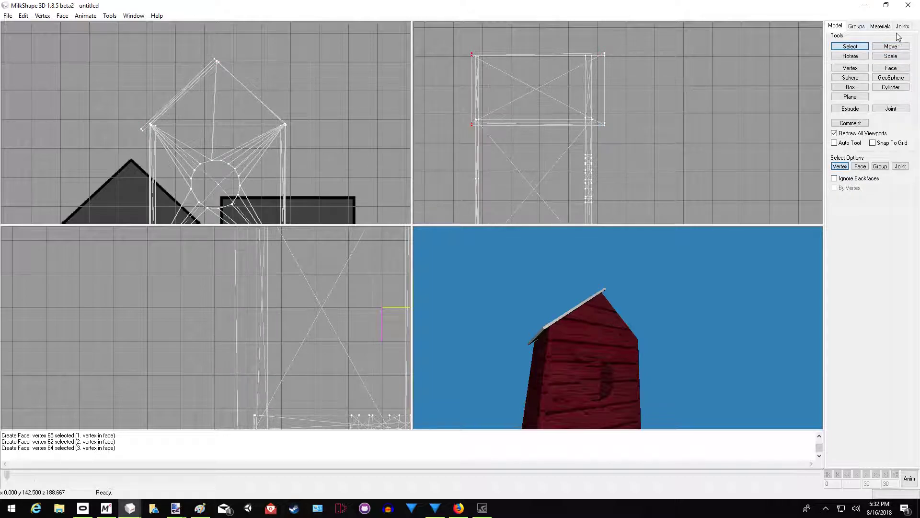
left_click(891, 46)
left_click_drag(499, 90, 493, 90)
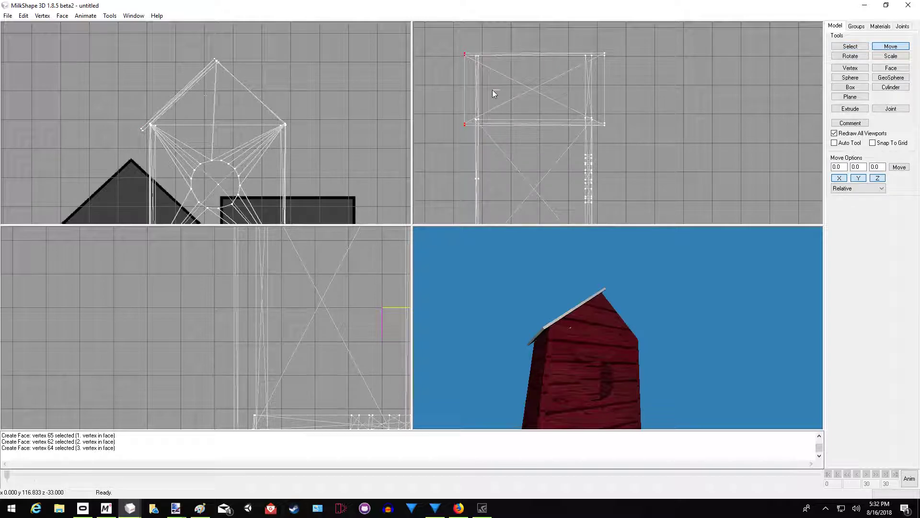
mouse_move(640, 330)
left_mouse_down()
mouse_move(584, 329)
mouse_move(683, 335)
mouse_move(690, 313)
mouse_move(632, 328)
mouse_move(642, 333)
left_mouse_up()
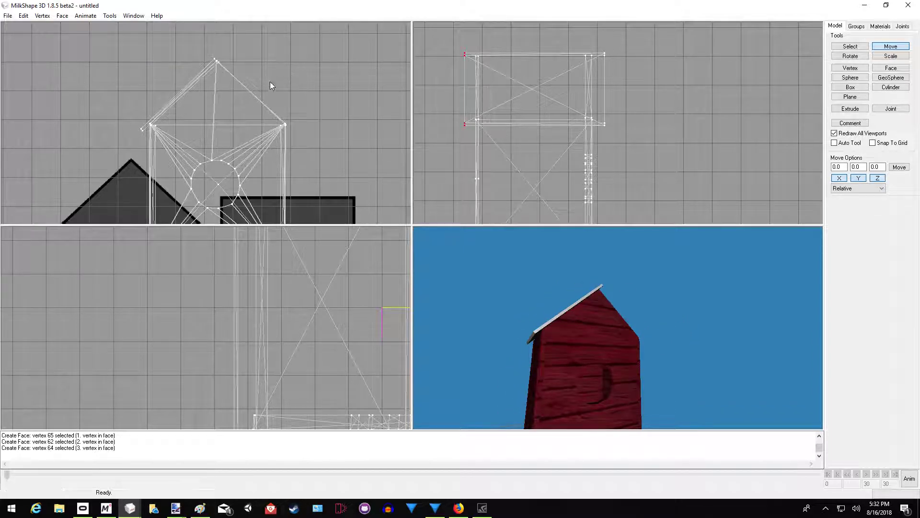
- Select the roof slab's upper outer vertices at the ridge in the front view and move them directly above the gable peak
left_click_drag(288, 92, 292, 102, "ctrl")
scroll(298, 124, "up", 6)
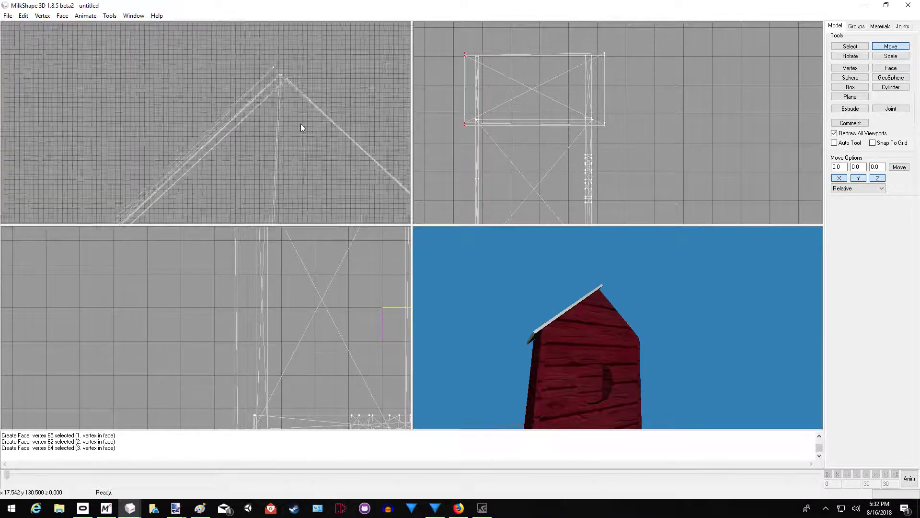
left_click(850, 46)
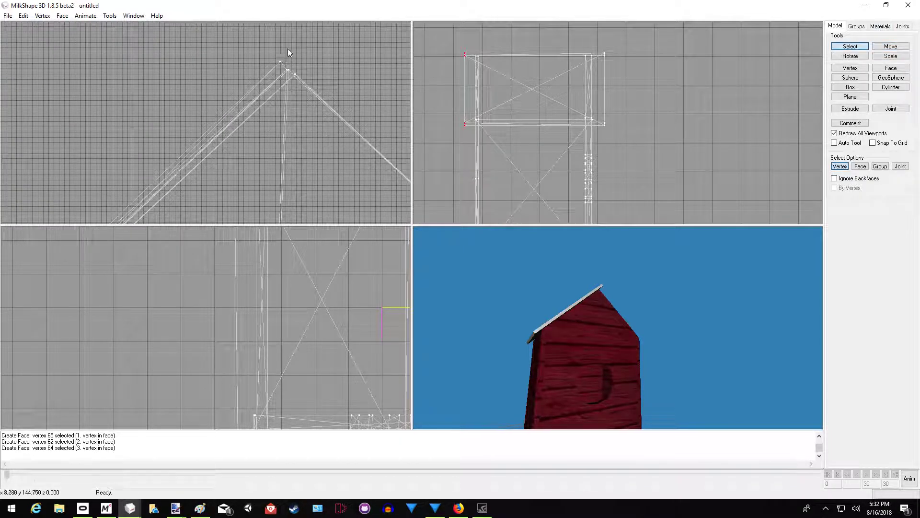
left_click(890, 46)
left_click_drag(298, 34, 305, 30)
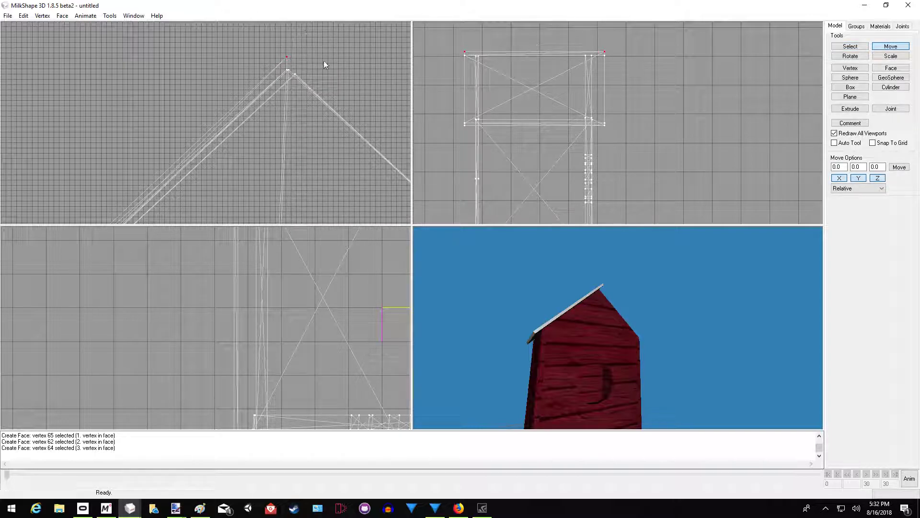
scroll(318, 138, "down", 3)
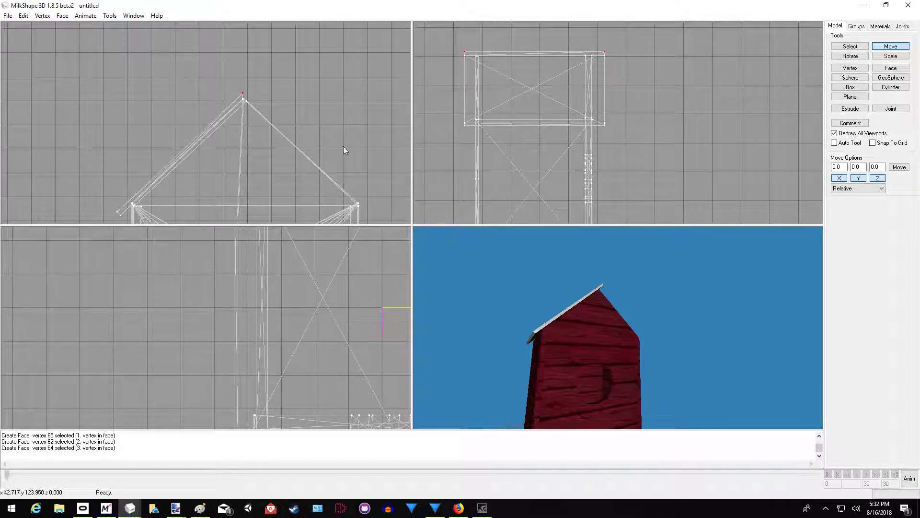
left_click_drag(531, 278, 508, 325)
- Switch to Paint, replace the note's text with "OK NOW LETS ADD THE TEXTURE", and return to MilkShape 3D
left_click(200, 507)
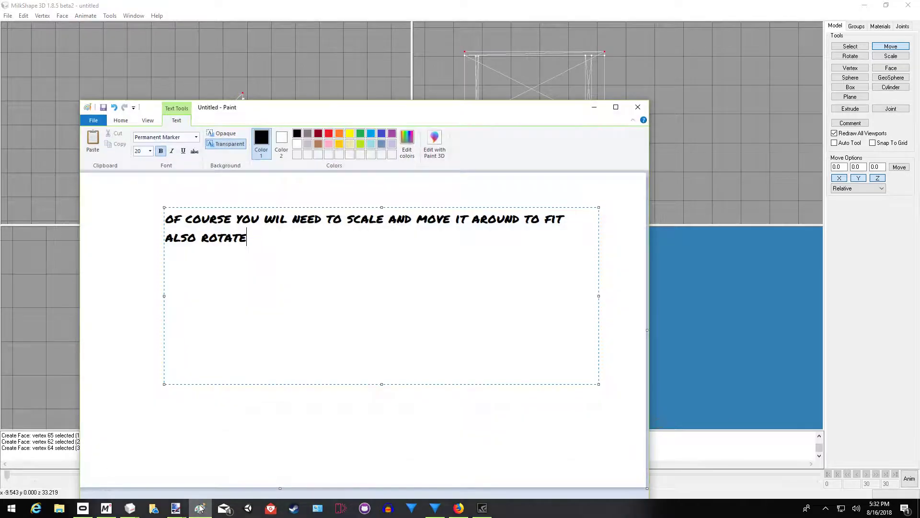
left_click_drag(254, 242, 149, 226)
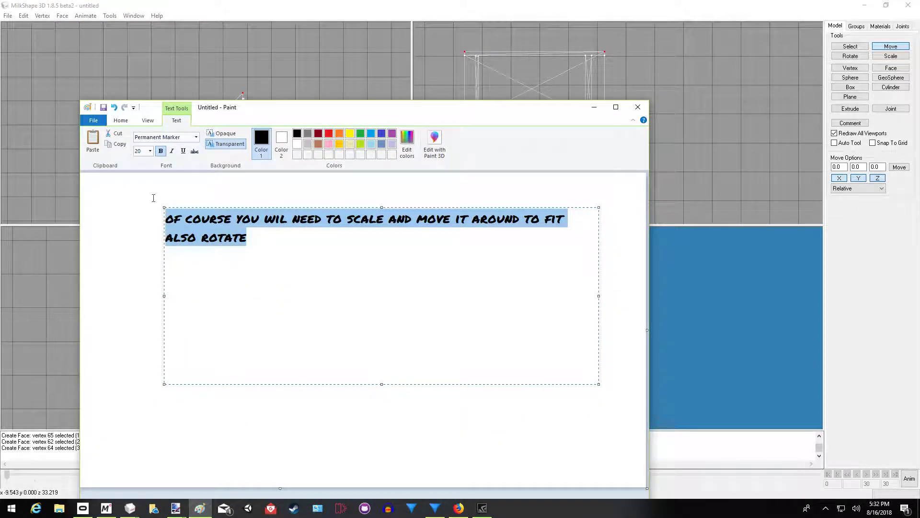
key("Delete")
type("OK NOW ")
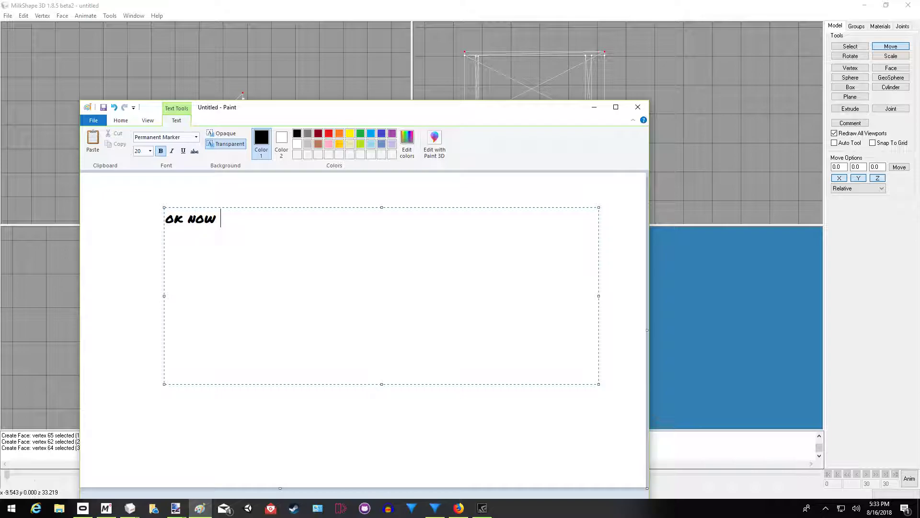
type("LETS ADD THE TEXTURE")
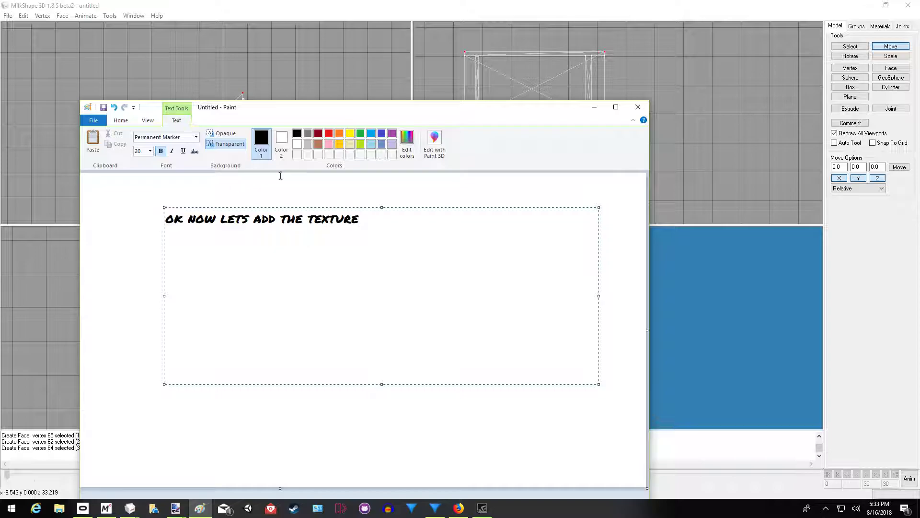
left_click(594, 106)
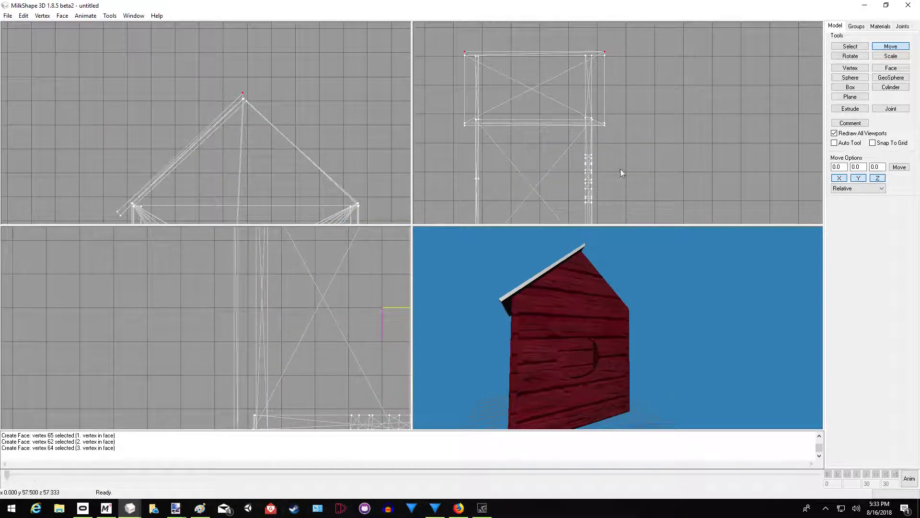
- Select the roof slab group Box03 and assign Material03 to it
left_click(855, 27)
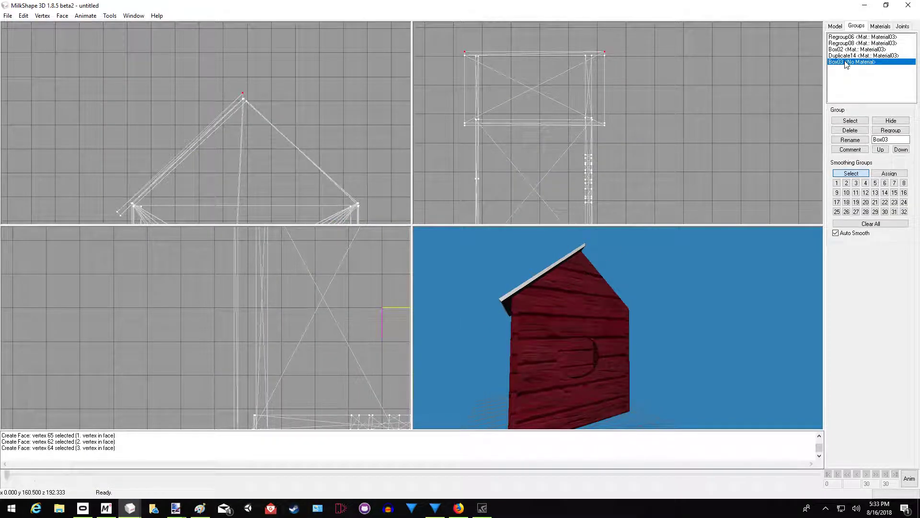
double_click(846, 63)
left_click(880, 27)
left_click(856, 42)
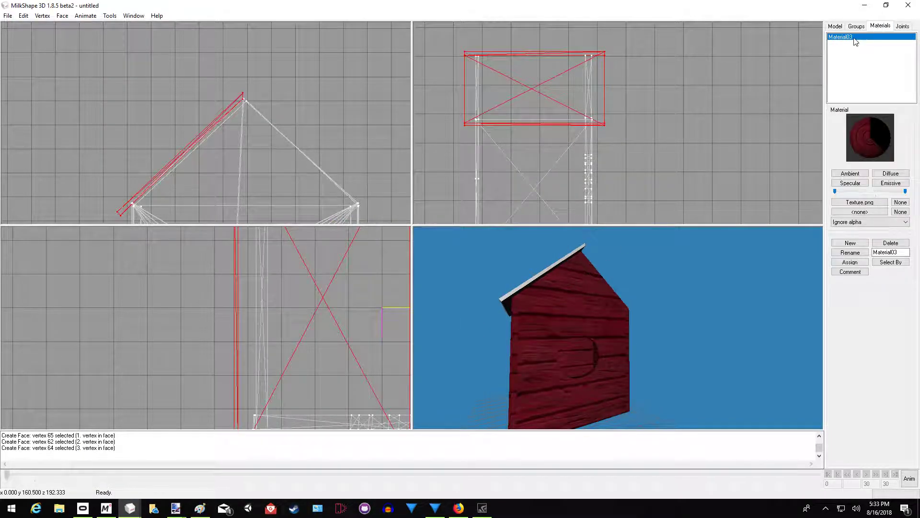
mouse_move(510, 270)
left_mouse_down()
mouse_move(605, 310)
mouse_move(516, 324)
mouse_move(552, 315)
mouse_move(552, 349)
mouse_move(553, 341)
mouse_move(588, 378)
mouse_move(540, 366)
left_mouse_up()
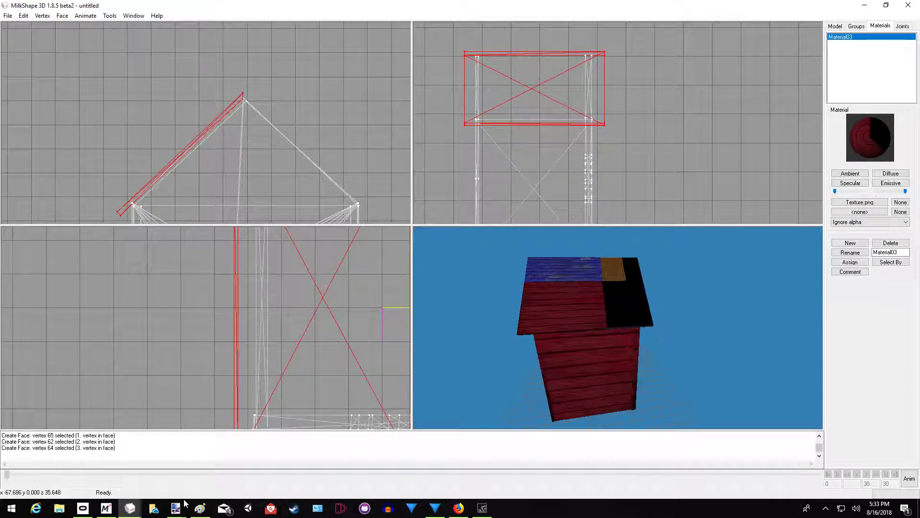
left_click(200, 511)
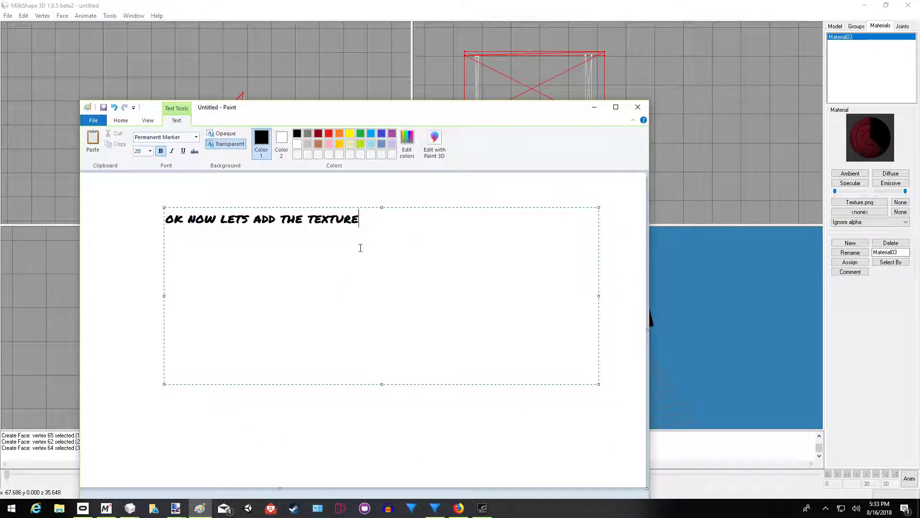
left_click(594, 107)
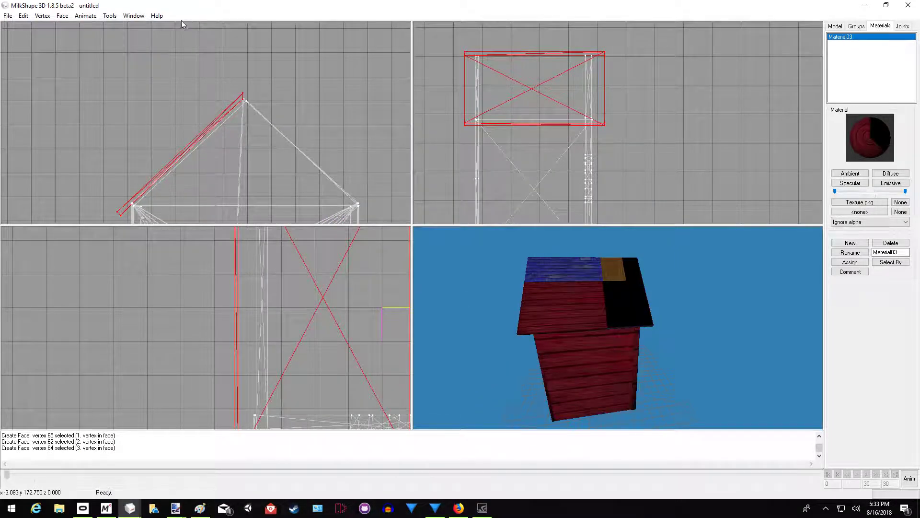
- Open the Texture Coordinate Editor, remap Box03 from the front, and scale its mapping down to about the blue shingle area's size
left_click(132, 17)
left_click(149, 49)
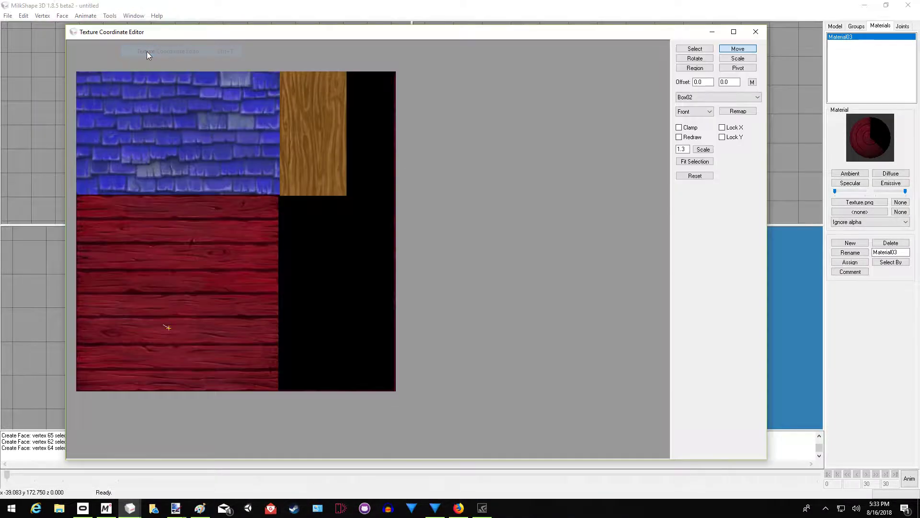
left_click(757, 97)
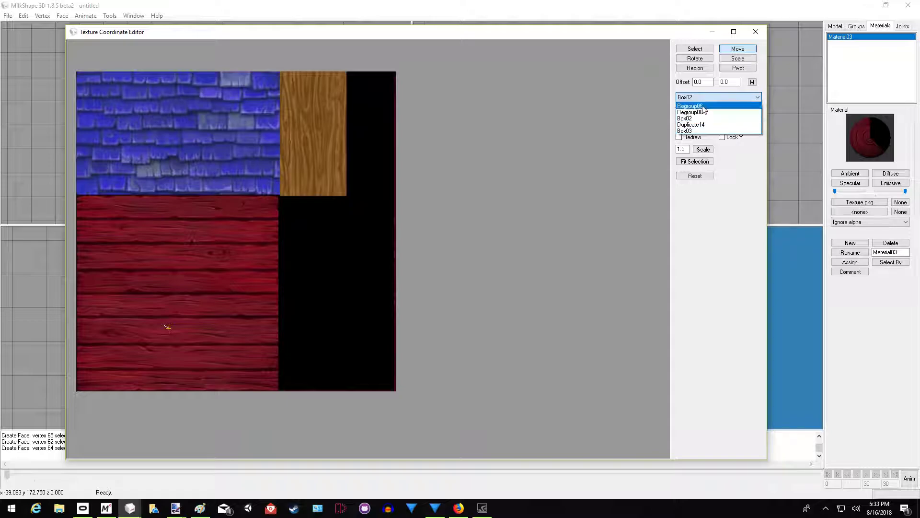
left_click(696, 130)
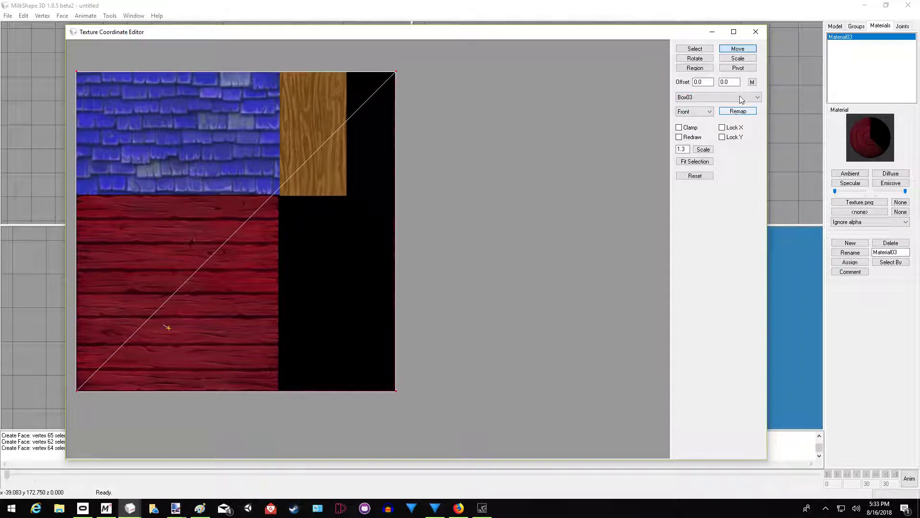
left_click(738, 58)
left_click_drag(276, 268, 223, 182)
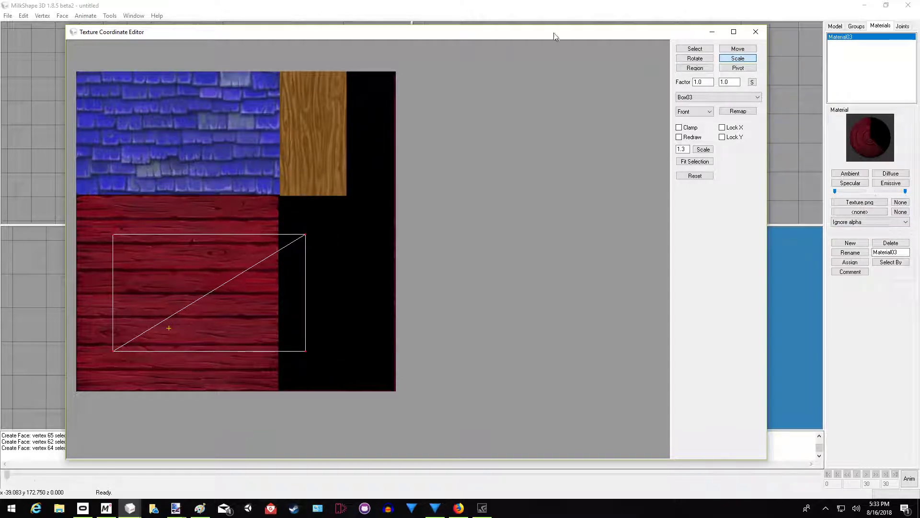
- Move and finely scale Box03's mapping to cover the blue shingle area of the texture, and close the editor
left_click(738, 49)
left_click_drag(222, 281, 226, 138)
left_click(752, 56)
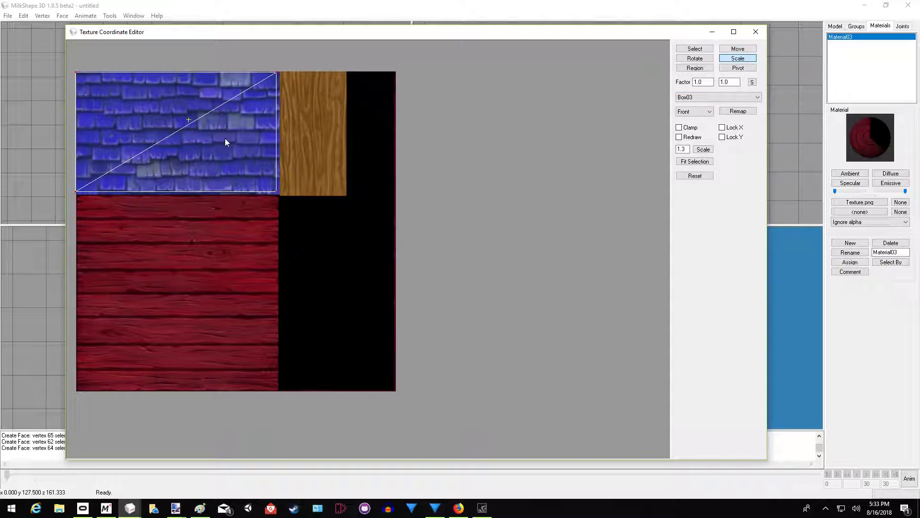
left_click(738, 49)
left_click_drag(154, 113, 157, 115)
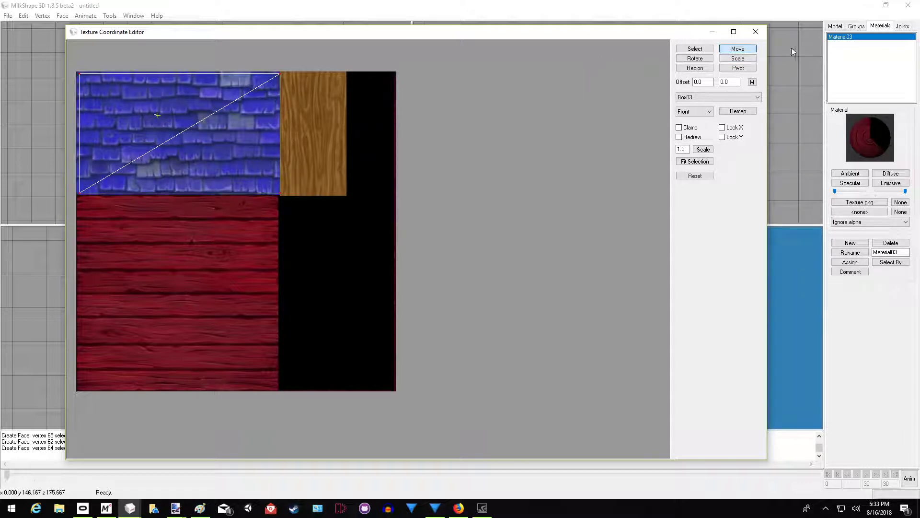
left_click(759, 30)
left_click_drag(496, 319, 532, 359)
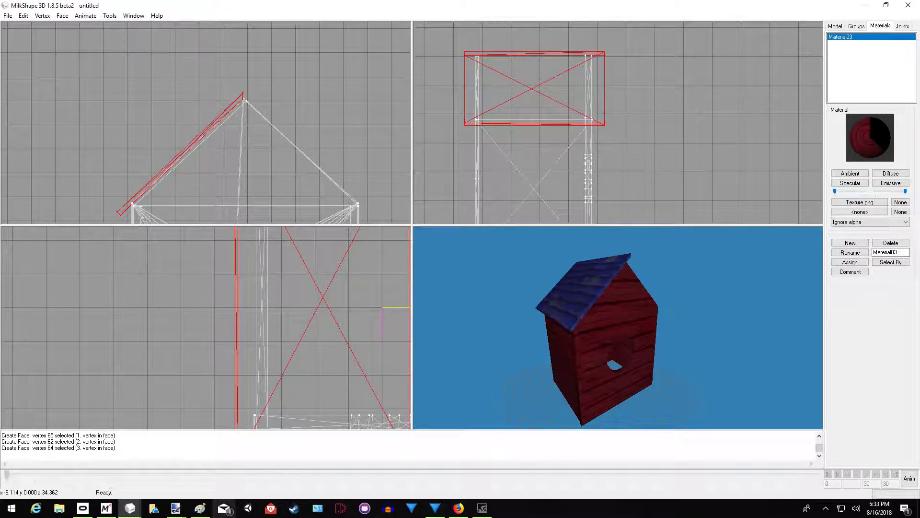
- Switch to Paint, replace the note with "NOW LETS DUPLICATE IT AND THE GO TO THE VERTEX TAB AND CLICK RIGHT", and return to MilkShape 3D
left_click(199, 507)
left_click_drag(372, 220, 147, 222)
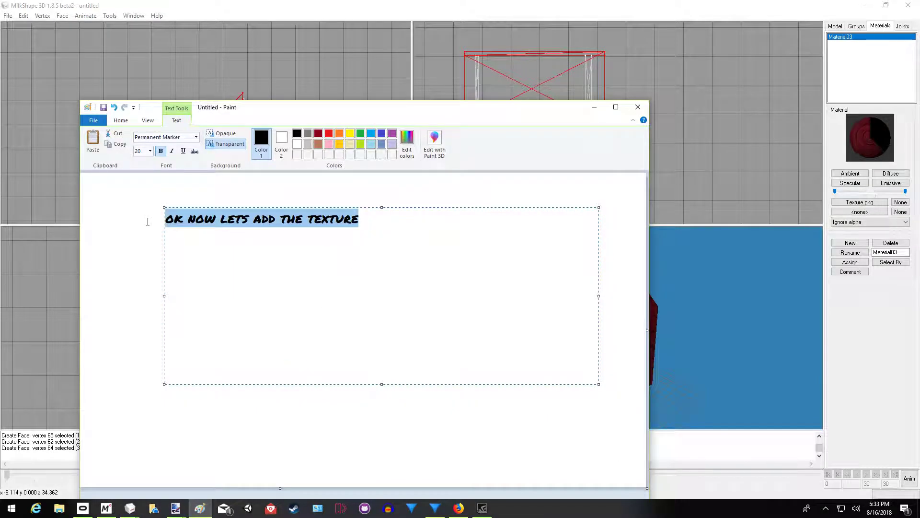
key("Delete")
type("NOW LETS D")
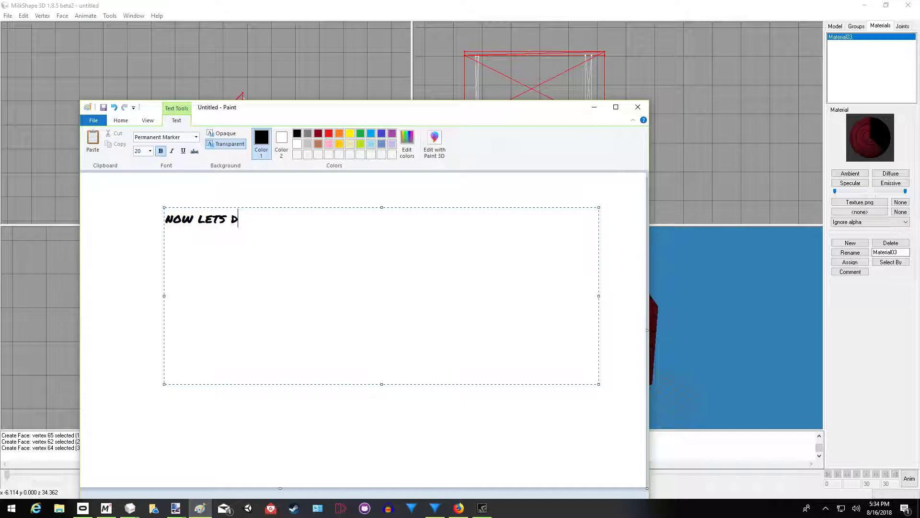
type("UPLICATE IT")
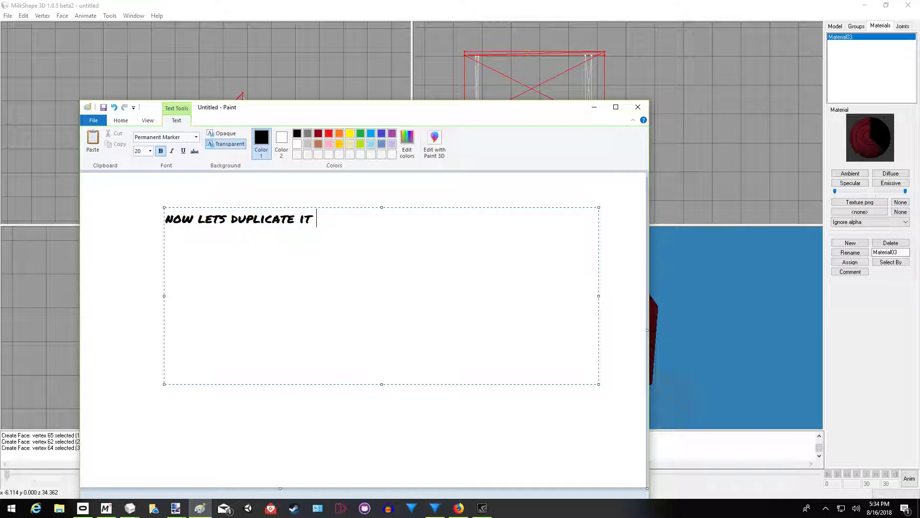
type("AND THE GO T")
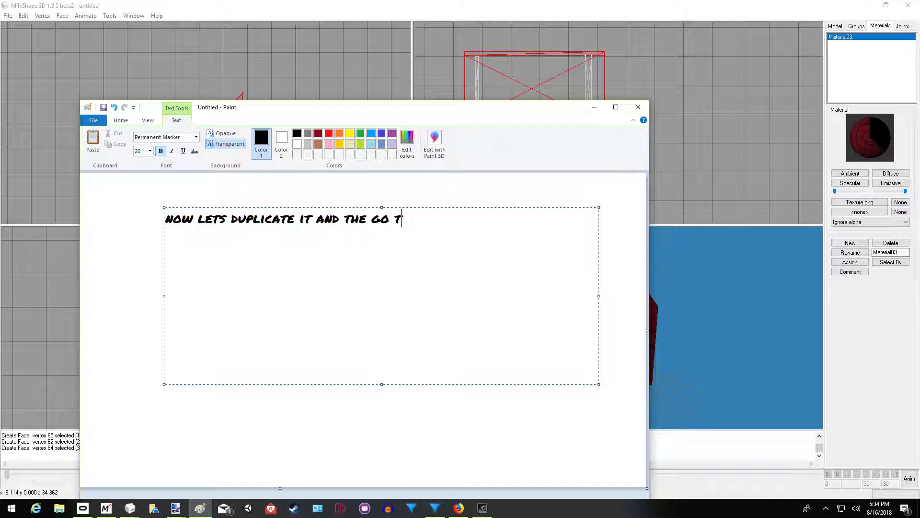
type("O THE VERTEX T")
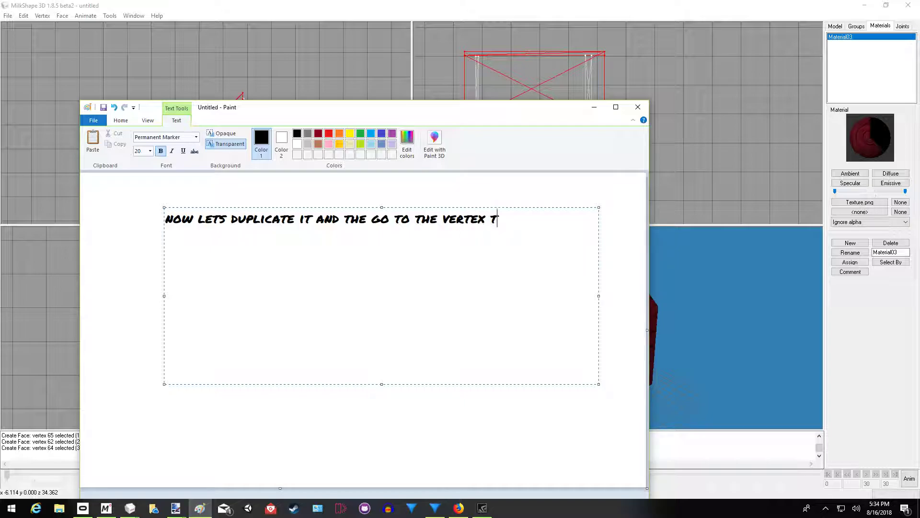
type("AB AND CLICK")
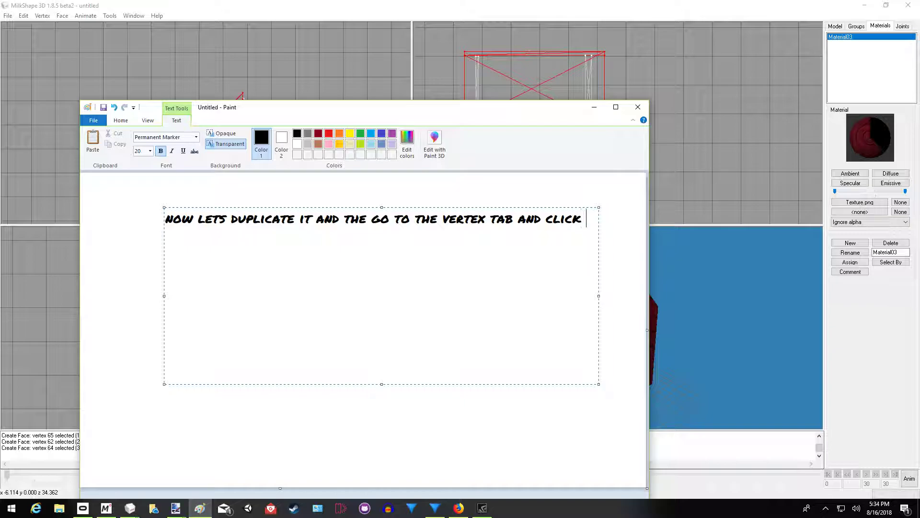
type(" RIGHT")
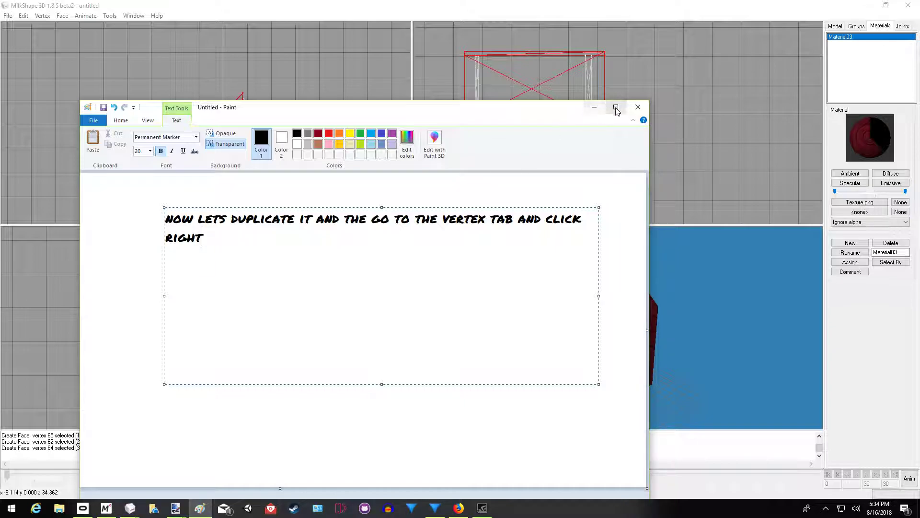
left_click(594, 107)
- Duplicate the selected roof slab and mirror the copy left to right
left_click(23, 16)
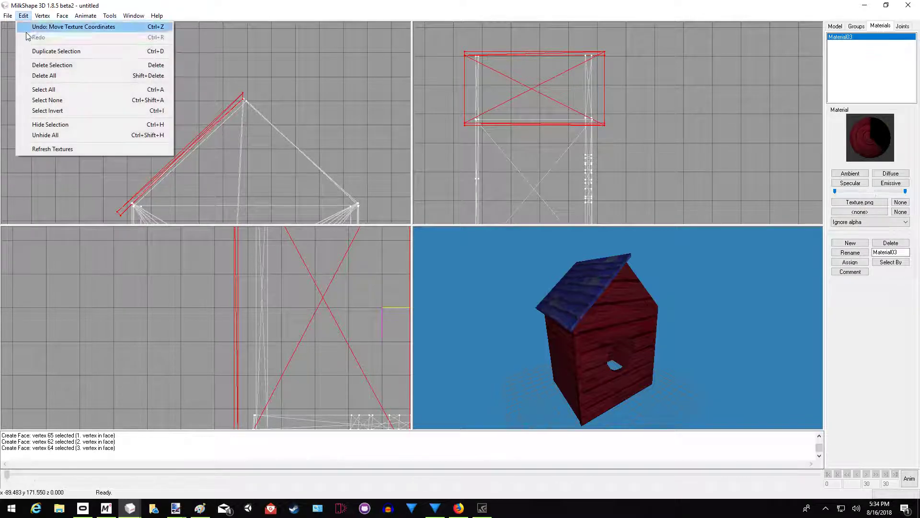
left_click(44, 52)
left_click(42, 16)
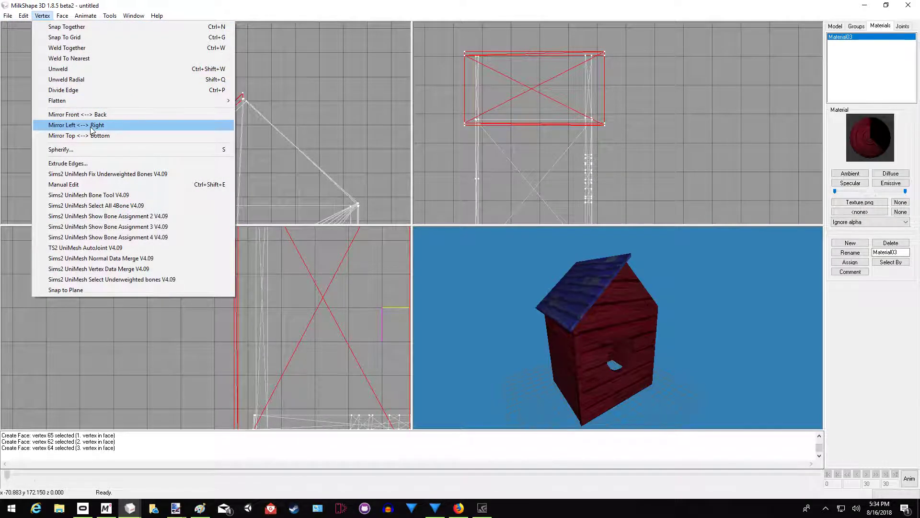
left_click(91, 127)
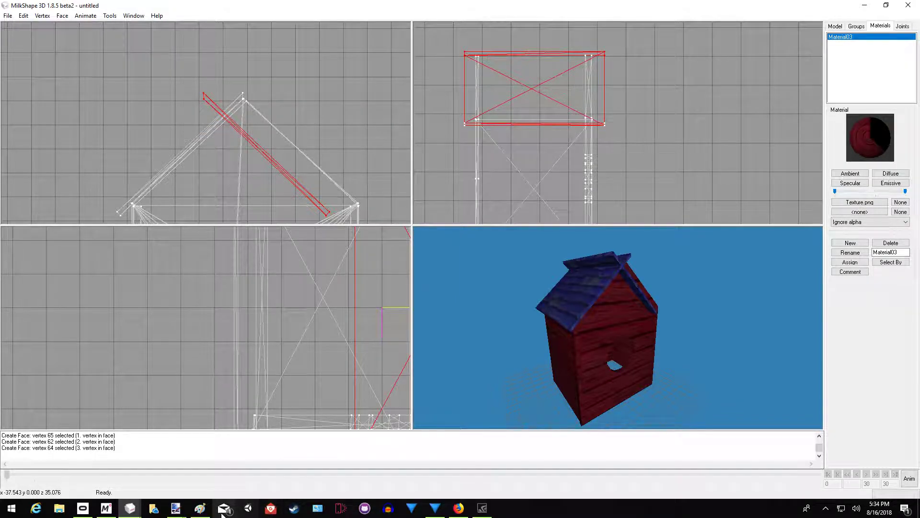
- Switch to Paint and replace the note's text with "NOW MOVE IT INTO PLACE"
left_click(200, 508)
left_click_drag(218, 236, 145, 213)
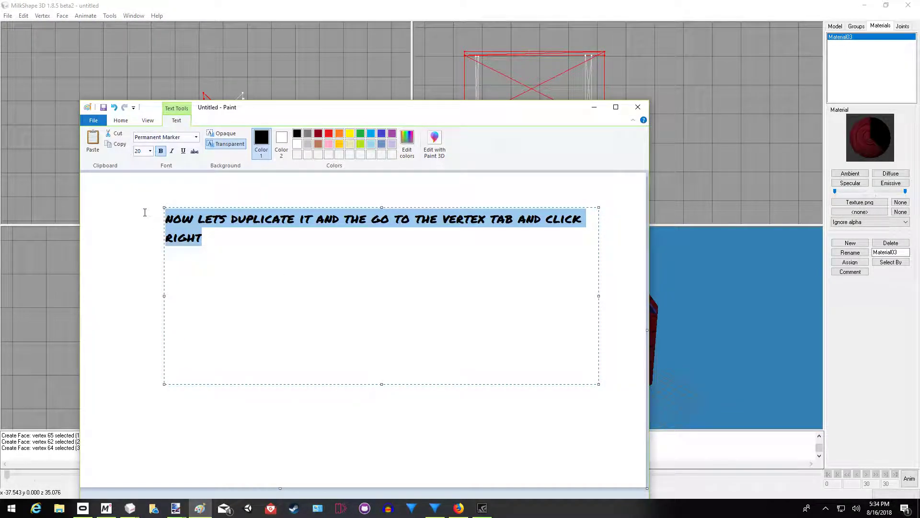
key("BackSpace")
type("now")
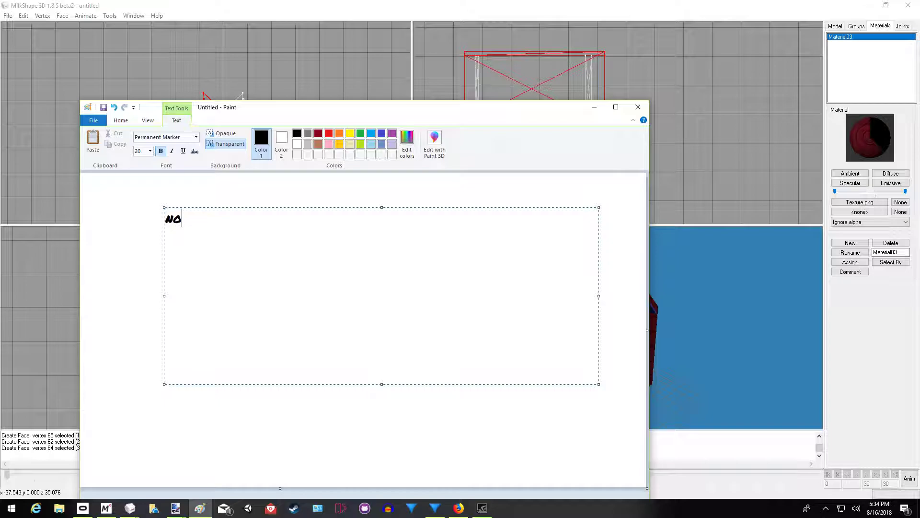
type(" move it into ")
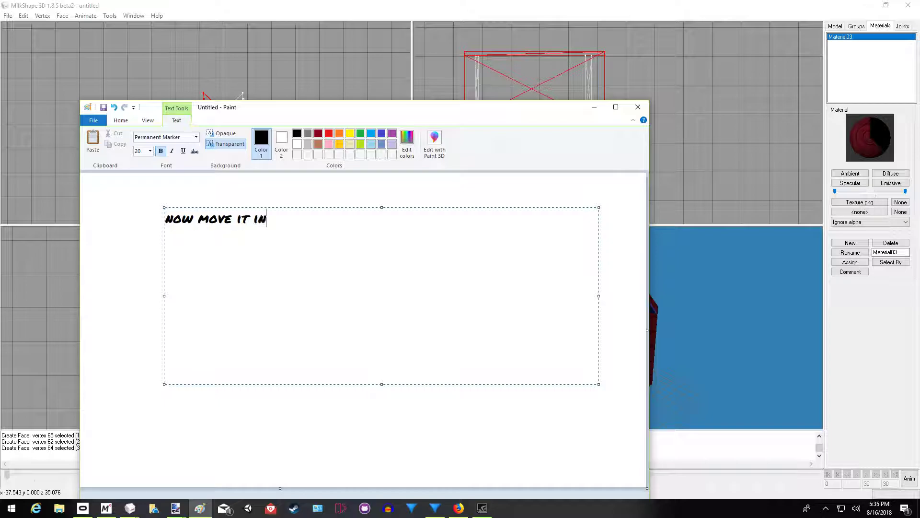
type("place")
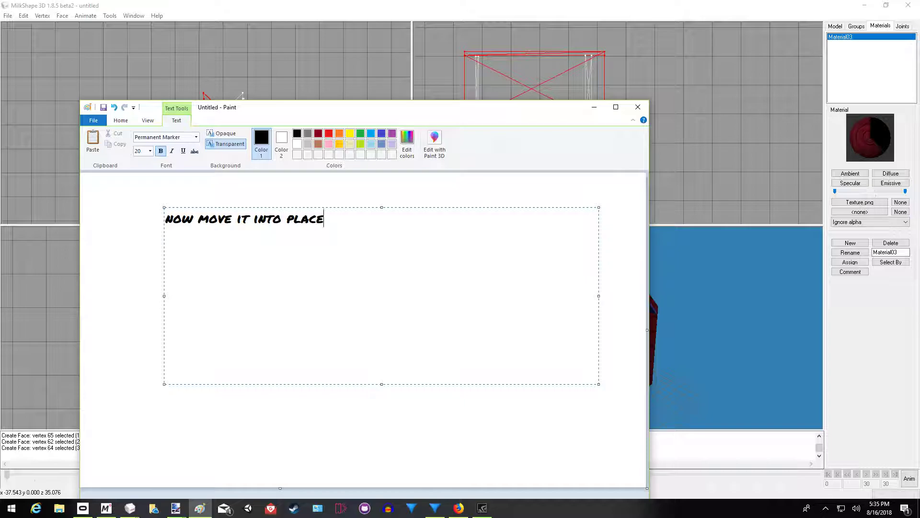
- Return to MilkShape 3D and move the mirrored roof slab onto the house's bare roof slope so it meets the other slab at the ridge
left_click(595, 107)
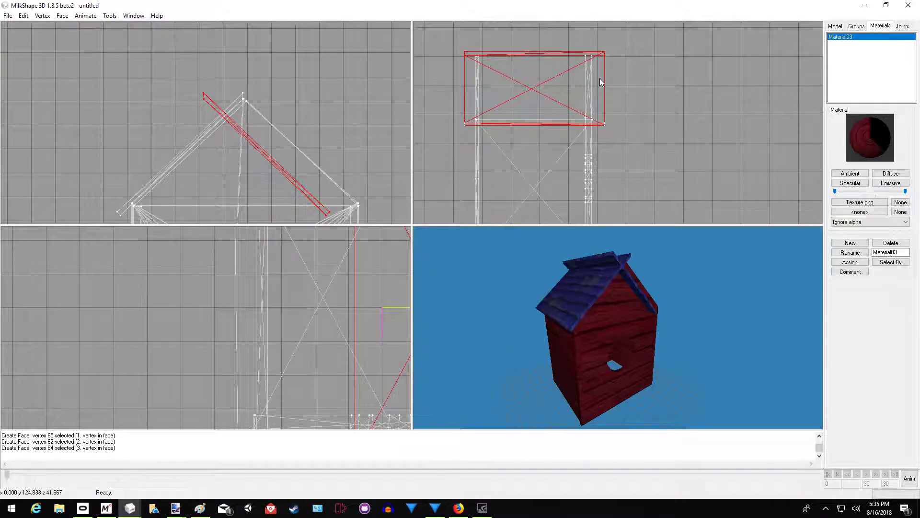
left_click(835, 25)
left_click_drag(252, 191, 291, 191)
left_click_drag(584, 358, 604, 361)
left_click_drag(600, 144, 593, 72, "ctrl")
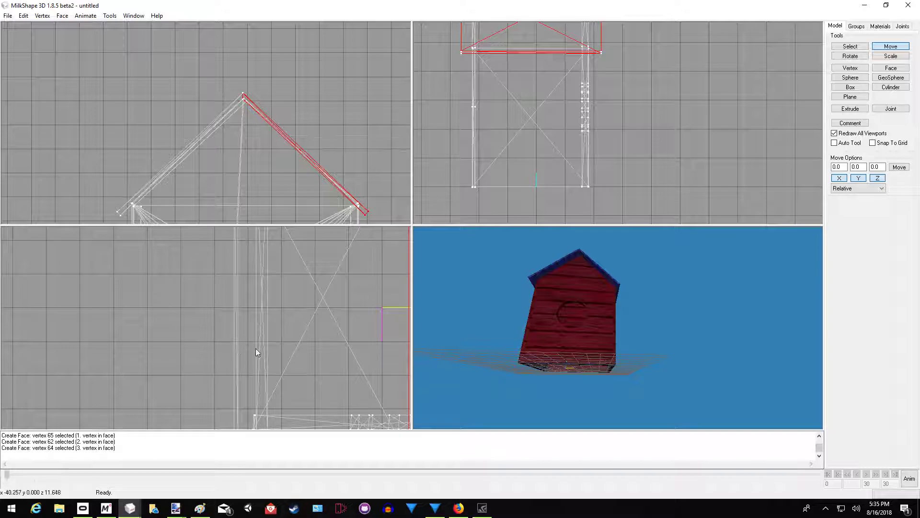
- Switch to Paint, replace the note with "AGAIN USING A BOX TO CREATE THE BOTTOM", and return to MilkShape 3D
left_click(201, 509)
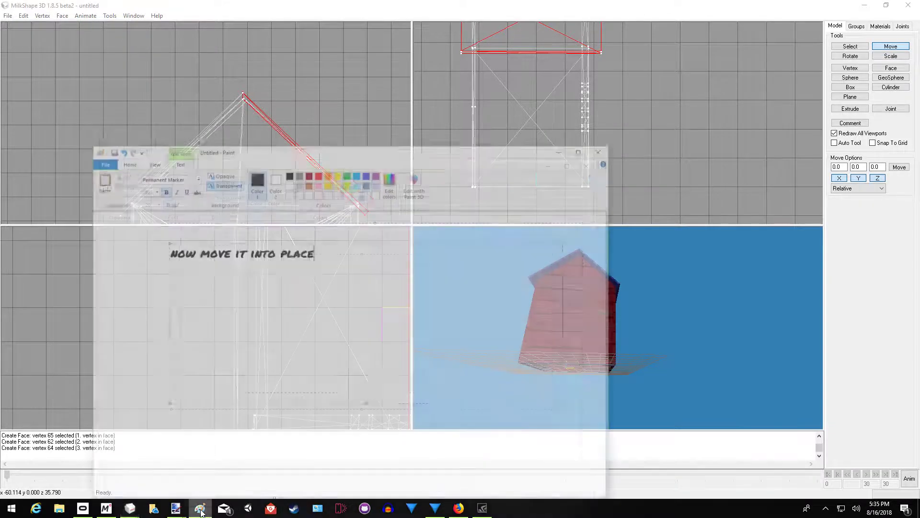
key("BackSpace")
key("BackSpace")
key("BackSpace")
key("BackSpace")
key("BackSpace")
key("BackSpace")
key("BackSpace")
key("BackSpace")
key("BackSpace")
key("BackSpace")
key("BackSpace")
key("BackSpace")
key("BackSpace")
key("BackSpace")
key("BackSpace")
key("BackSpace")
key("BackSpace")
key("BackSpace")
key("BackSpace")
key("BackSpace")
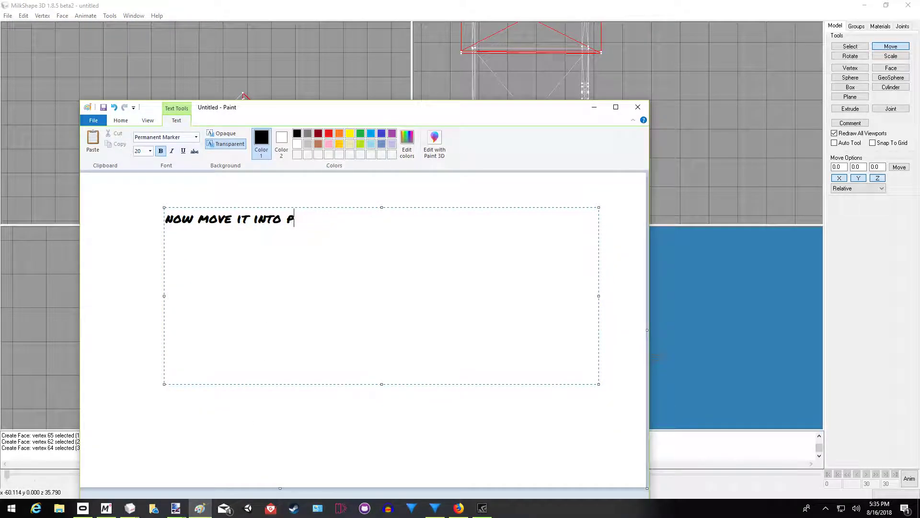
type("AGAIN")
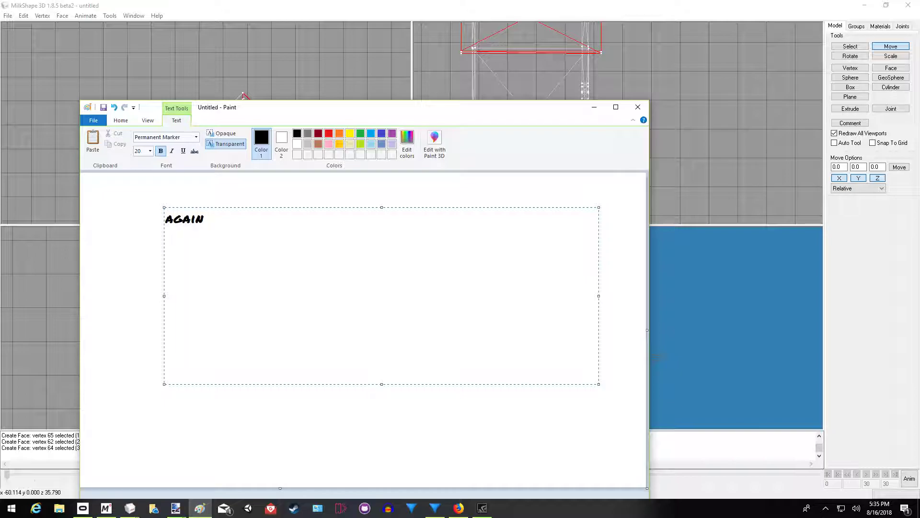
type(" USING A BO")
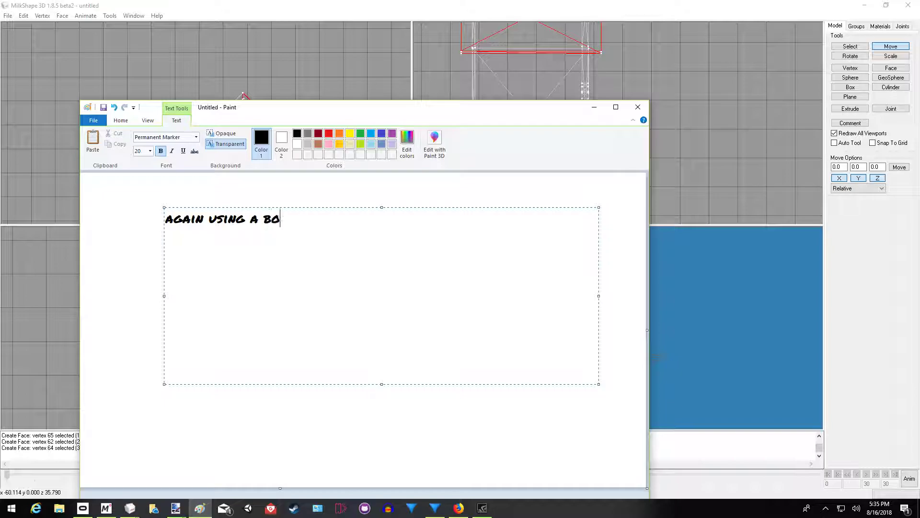
type("X TO CREATE THE BOT")
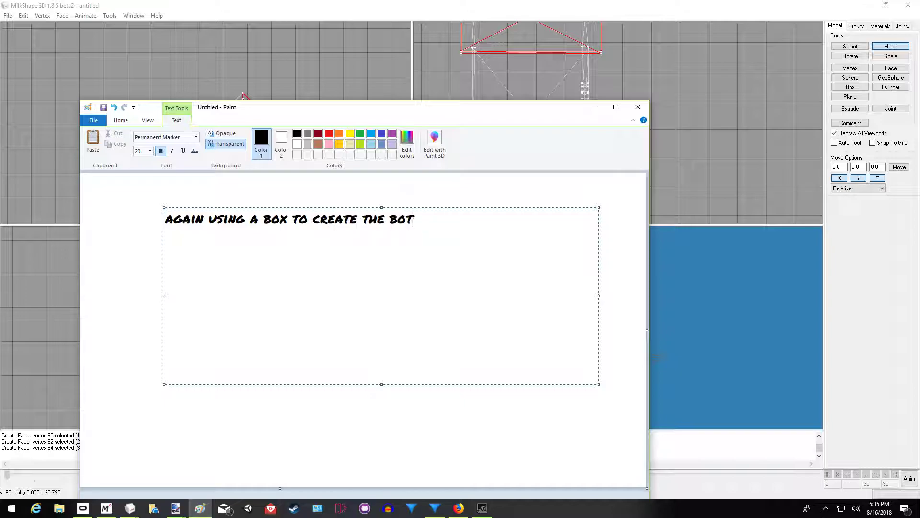
type("TOM")
left_click(594, 108)
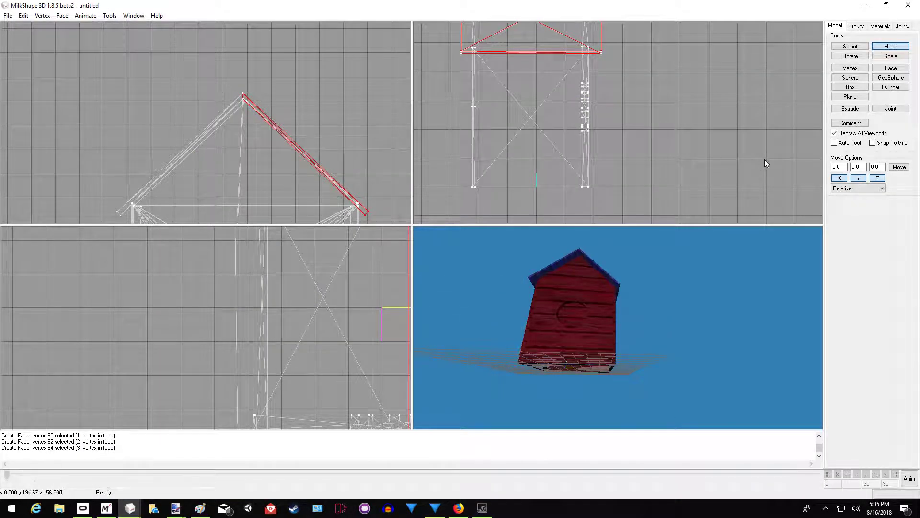
- Draw a thin box beneath the house in the side view, extending past the front wall, and shift it sideways to the right wall's edge
left_click(850, 87)
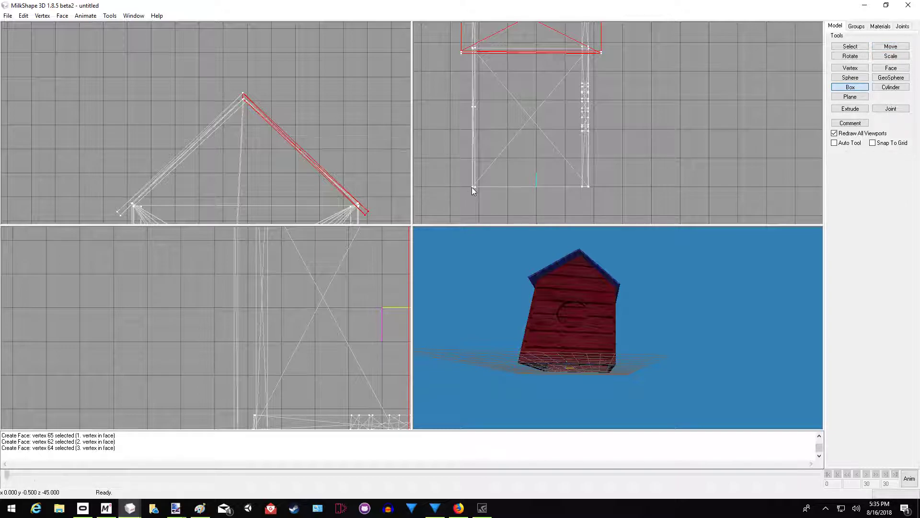
left_click_drag(472, 187, 624, 191)
left_click_drag(562, 379, 599, 382)
left_click_drag(594, 392, 563, 376)
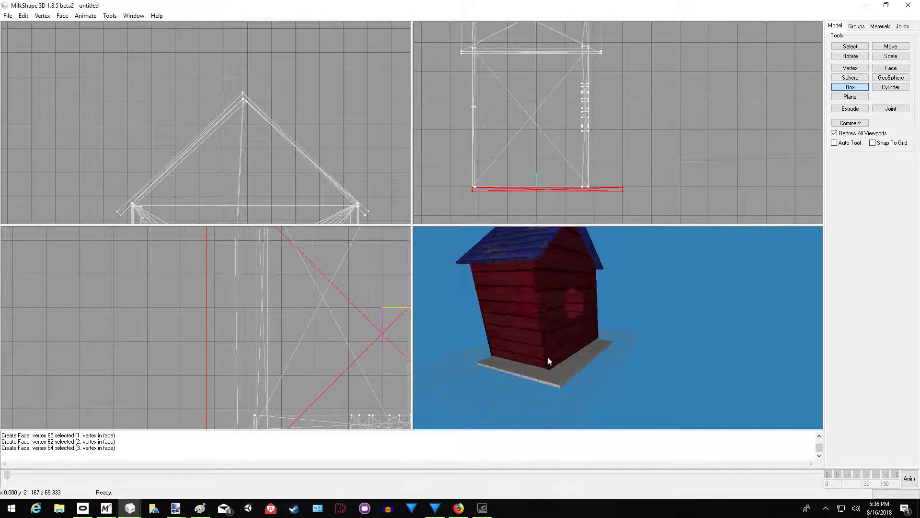
scroll(287, 240, "down", 5)
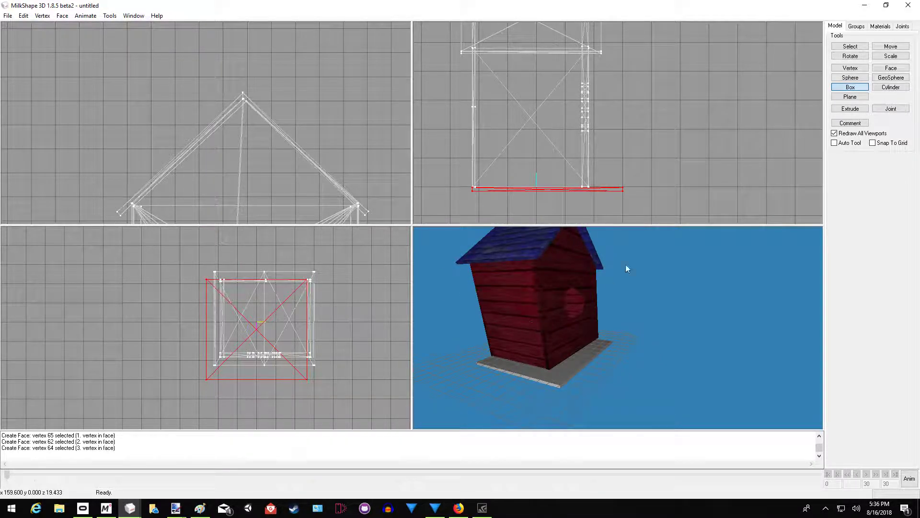
left_click(891, 46)
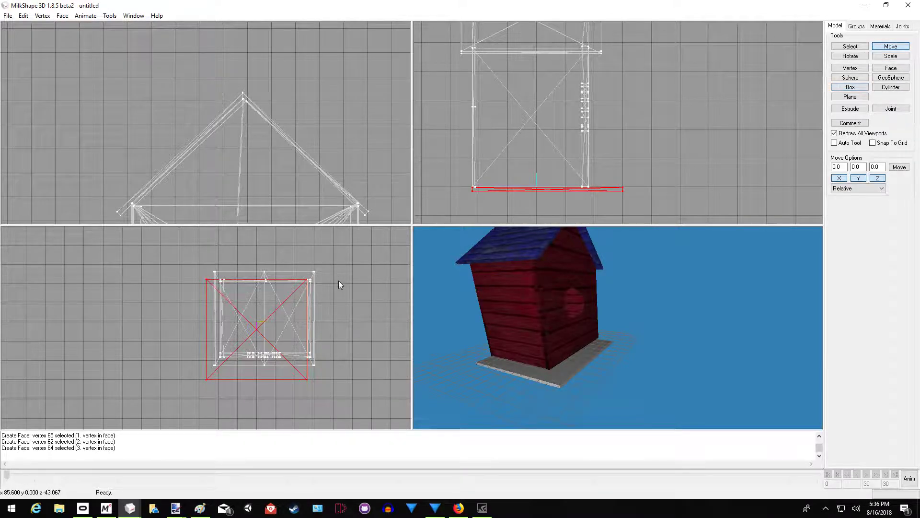
left_click_drag(318, 297, 322, 297)
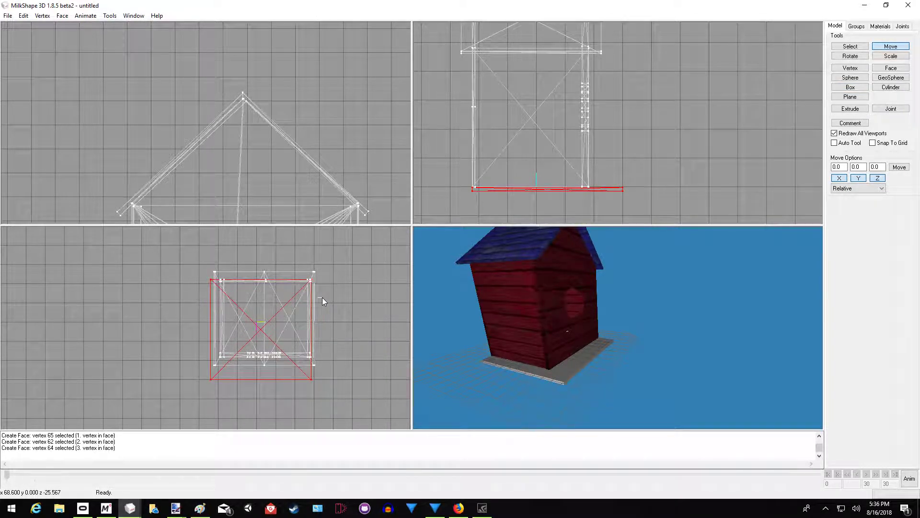
- Select the bottom box's left-edge vertices in the top view and move them inward to line up with the house's left wall
left_click(844, 47)
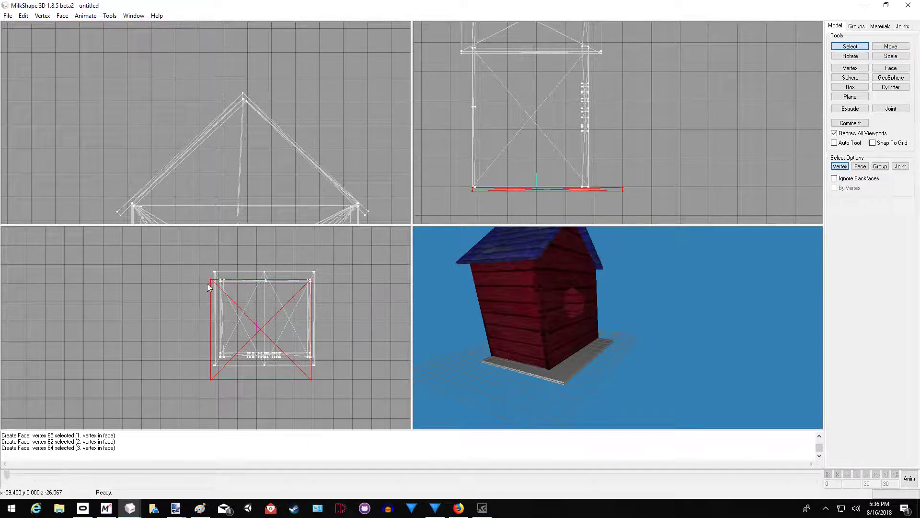
left_click_drag(201, 280, 211, 388)
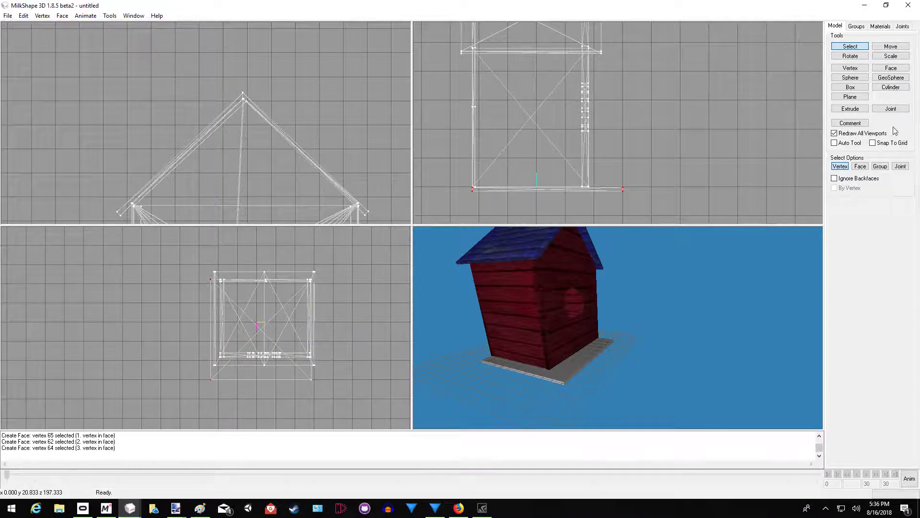
left_click(891, 46)
left_click_drag(267, 332, 277, 334)
left_click_drag(569, 397, 496, 400)
- Switch to Paint, replace the note with "NOW TEXTURE IT", and return to MilkShape 3D
left_click(199, 508)
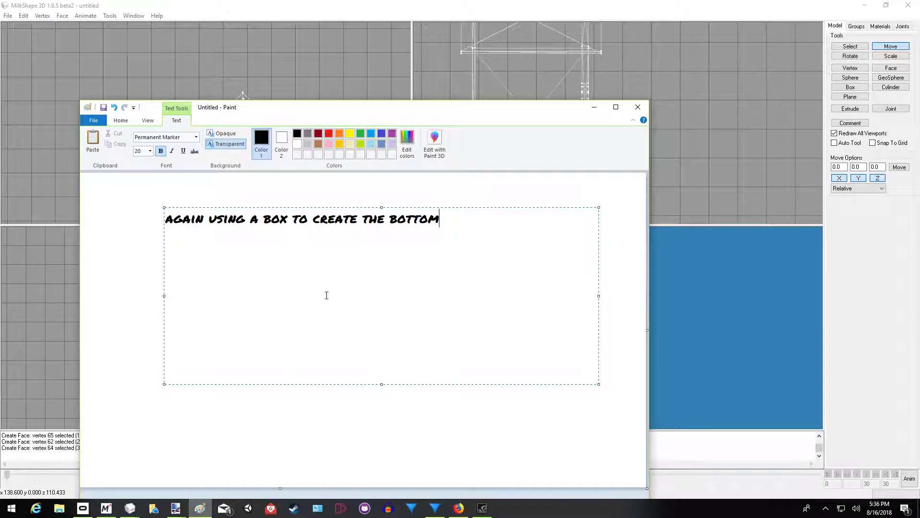
left_click_drag(444, 219, 156, 218)
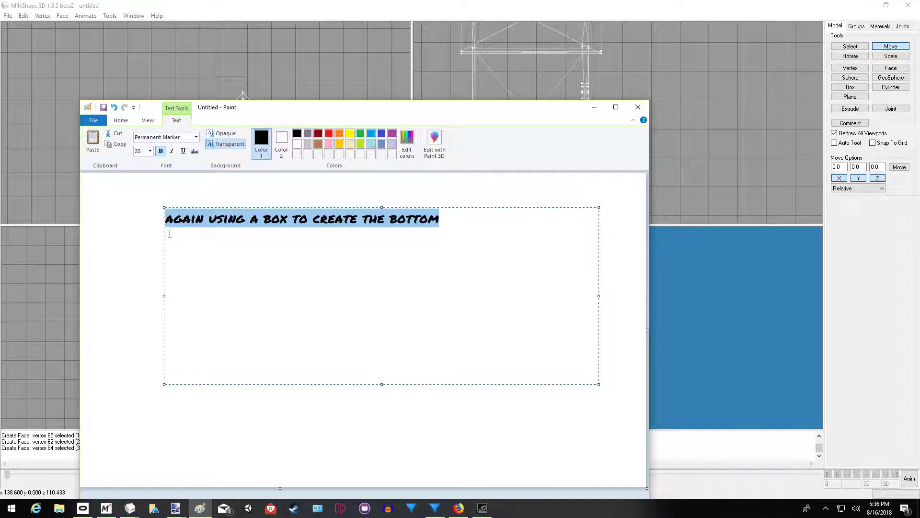
key("Delete")
type("NOW ")
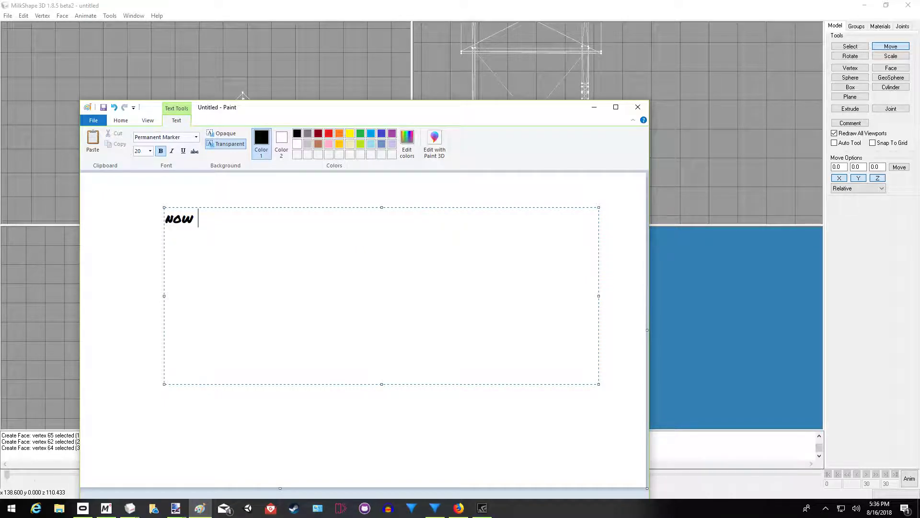
type("TEXTURE IT")
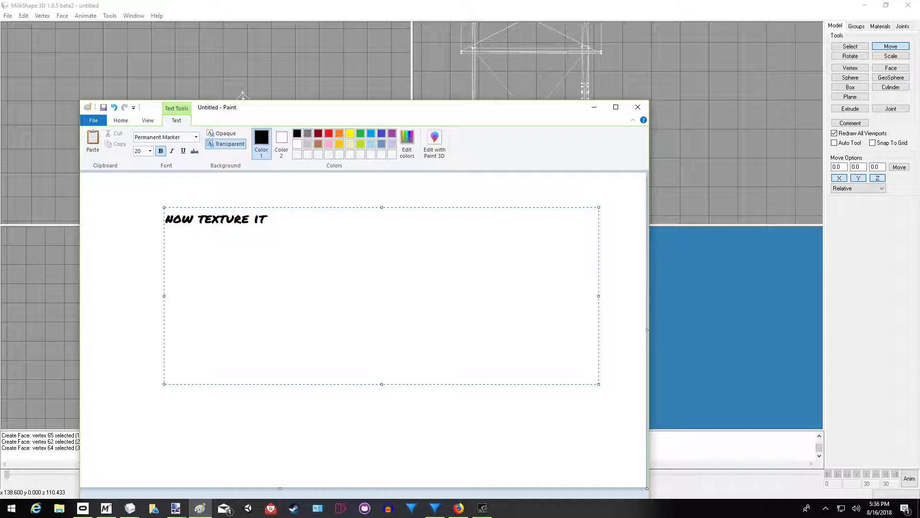
left_click(594, 110)
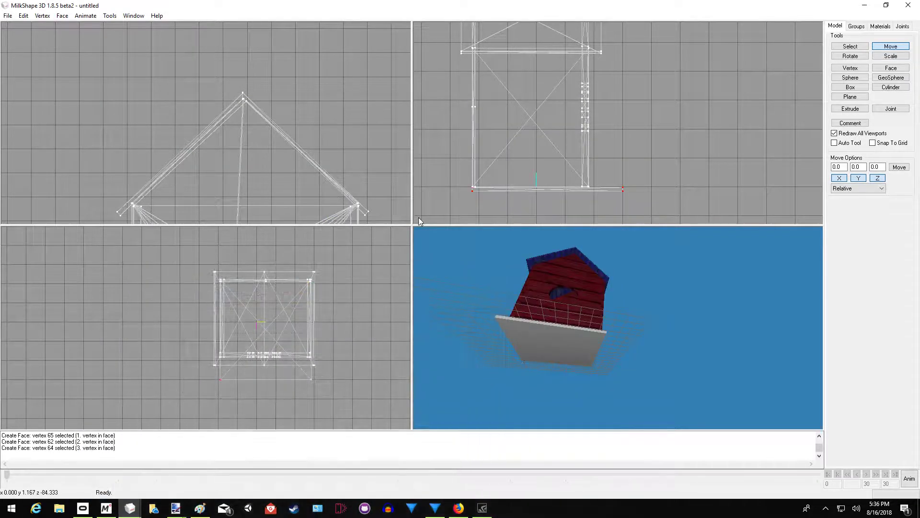
- Select the bottom box's group and assign Material03 to it
left_click(880, 27)
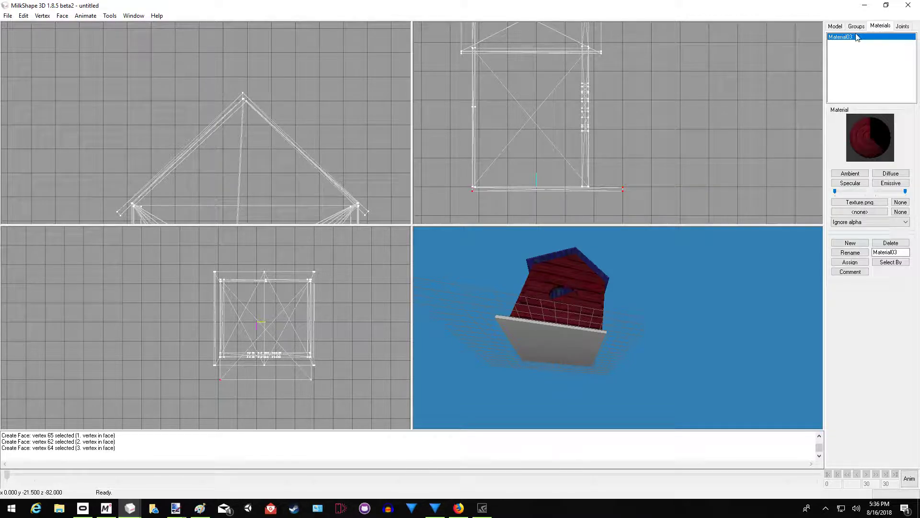
left_click(856, 26)
double_click(834, 74)
left_click(880, 26)
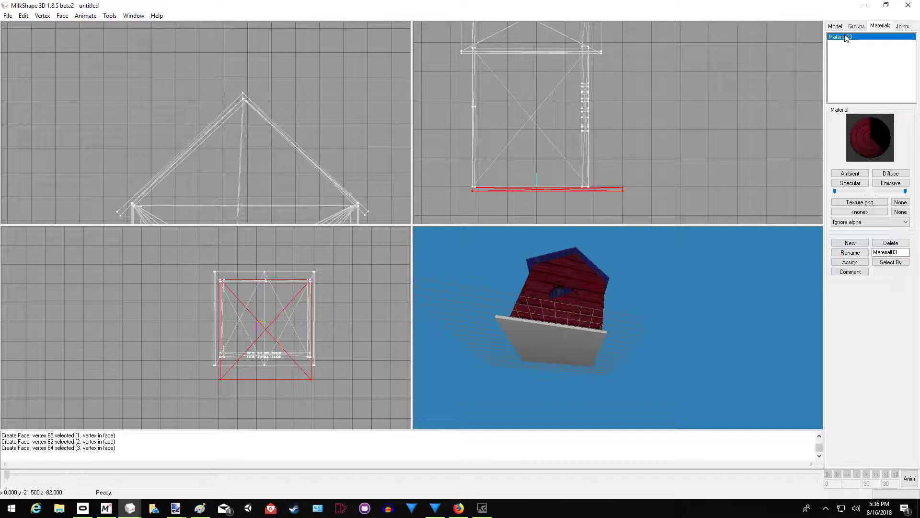
left_click_drag(485, 310, 527, 303)
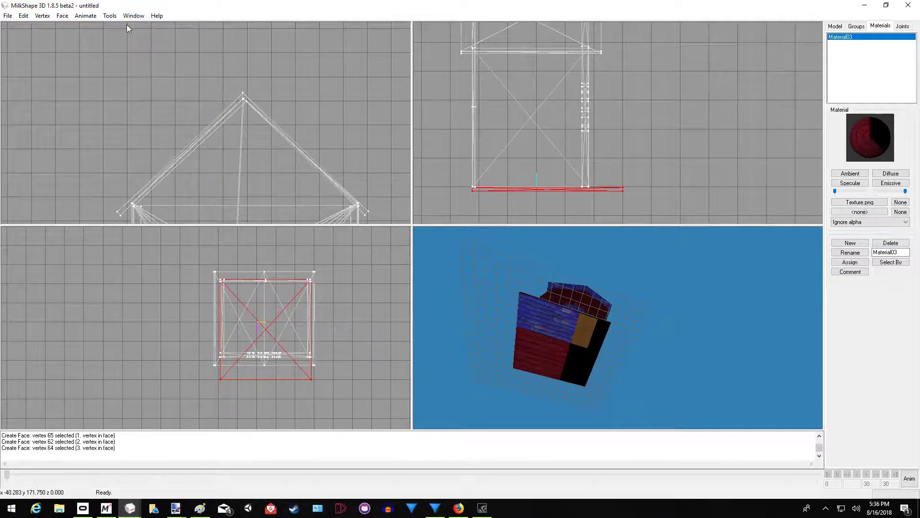
- Open the Texture Coordinate Editor for Box04 and scale its mapping down to a narrow upright rectangle
left_click(141, 17)
left_click(151, 45)
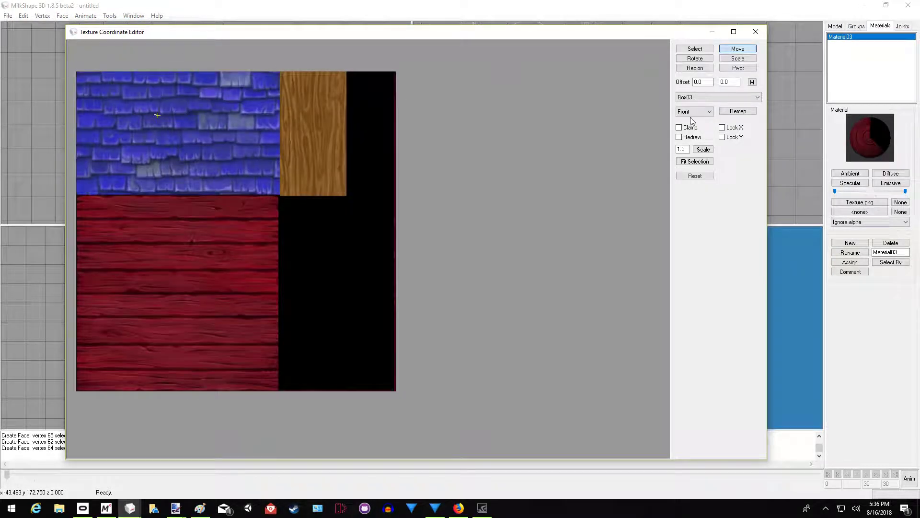
left_click(759, 97)
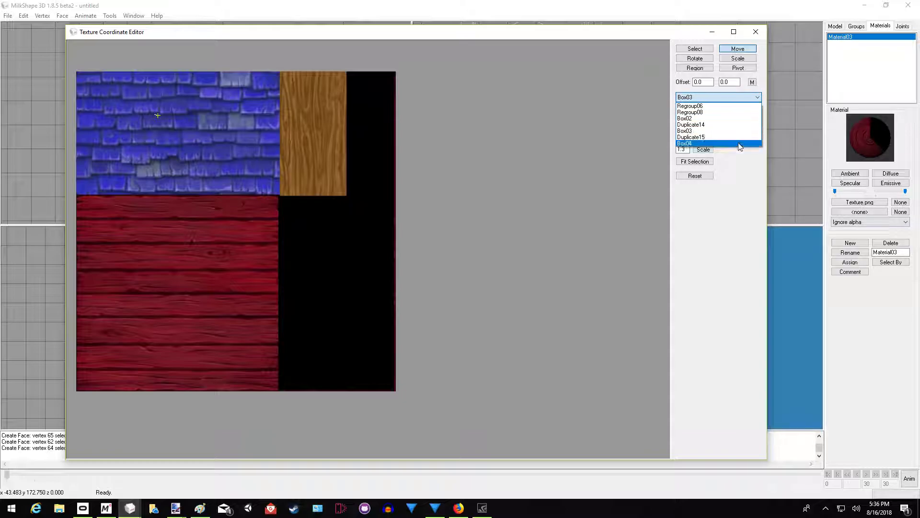
left_click(741, 142)
left_click(738, 58)
left_click_drag(268, 221, 124, 76)
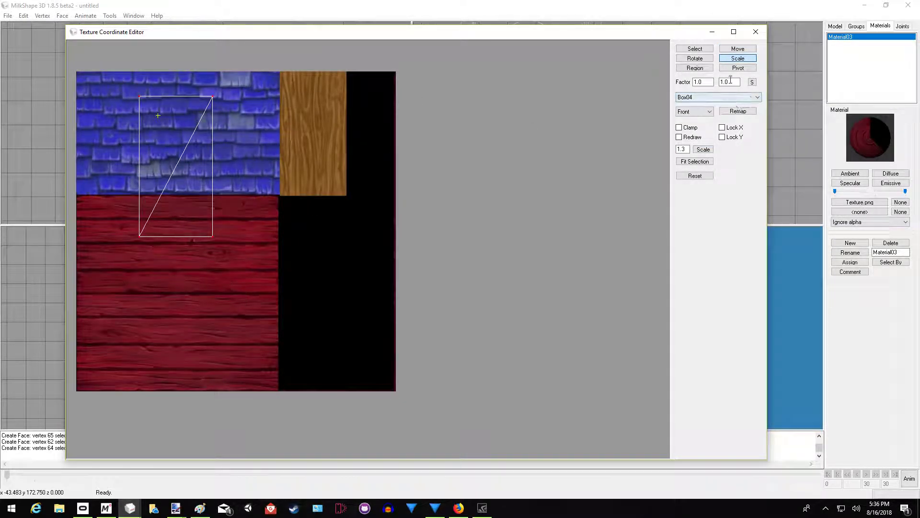
- Move and finely scale Box04's mapping to fit the brown wood area of the texture, close the editor, and check the model
left_click(739, 49)
left_click_drag(294, 174, 407, 155)
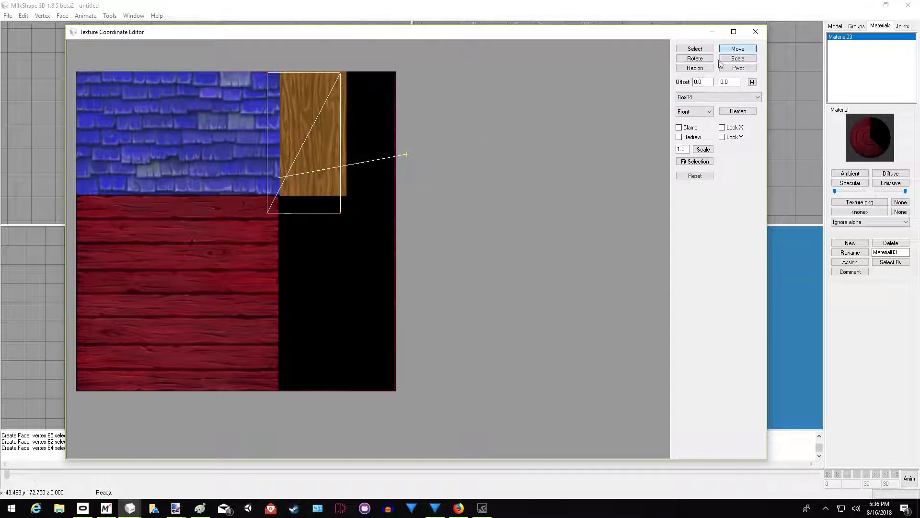
left_click(738, 58)
left_click_drag(273, 268, 239, 209)
left_click(738, 48)
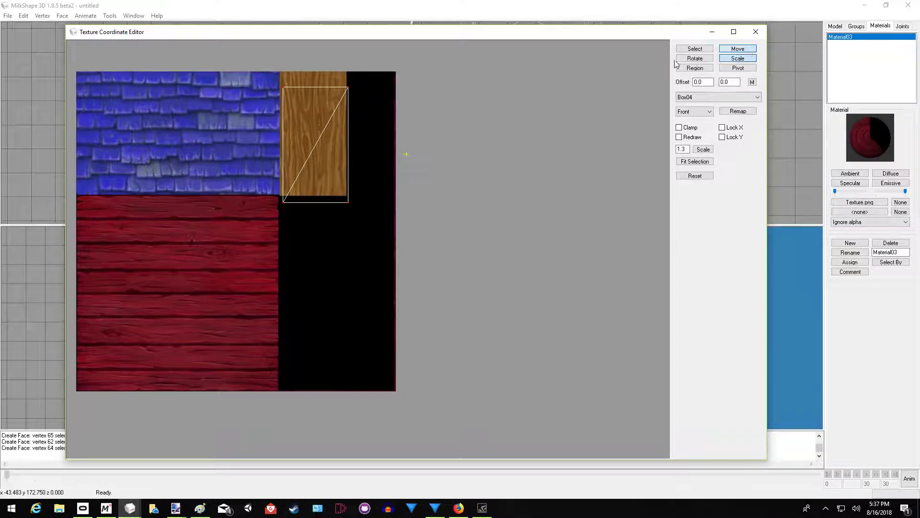
left_click_drag(264, 252, 266, 237)
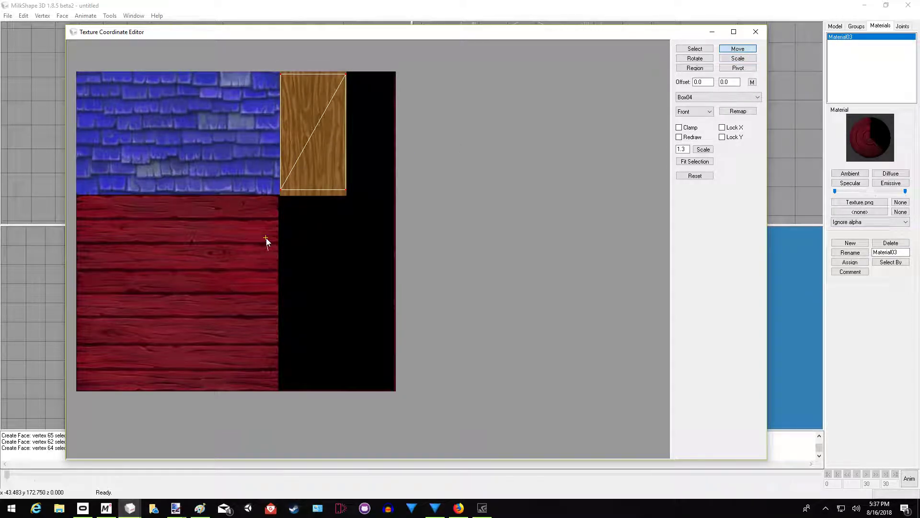
left_click(756, 32)
mouse_move(551, 329)
left_mouse_down()
mouse_move(534, 321)
mouse_move(588, 339)
mouse_move(588, 356)
mouse_move(544, 372)
mouse_move(474, 351)
mouse_move(575, 353)
mouse_move(550, 355)
mouse_move(546, 326)
left_mouse_up()
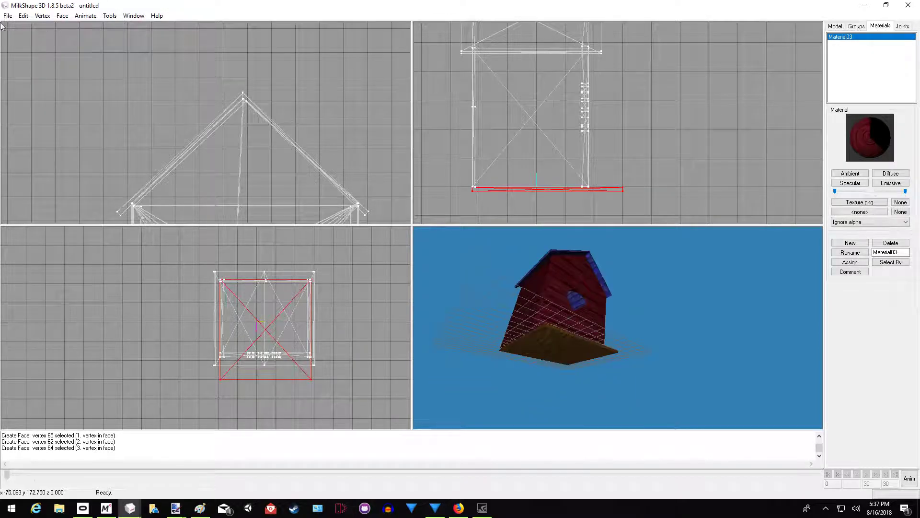
- Switch to Paint, replace the note with "LETS MAKE A PERCH WITH CYLYNDER THEN ADD TEXTURE AND PUT IT IN IT'S PLACE LIKE SO", and return to MilkShape 3D
left_click(201, 508)
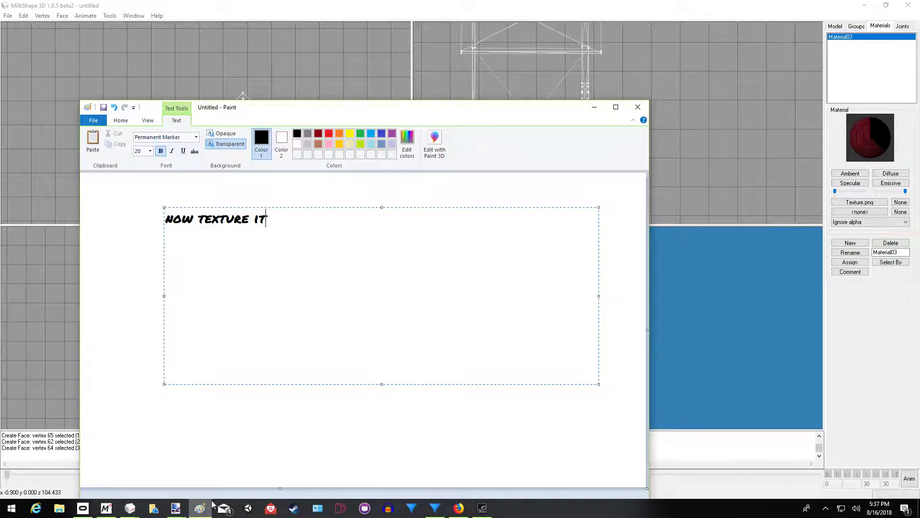
key("BackSpace")
key("BackSpace")
key("BackSpace")
key("BackSpace")
key("BackSpace")
key("BackSpace")
key("BackSpace")
key("BackSpace")
key("BackSpace")
key("BackSpace")
key("BackSpace")
key("BackSpace")
key("BackSpace")
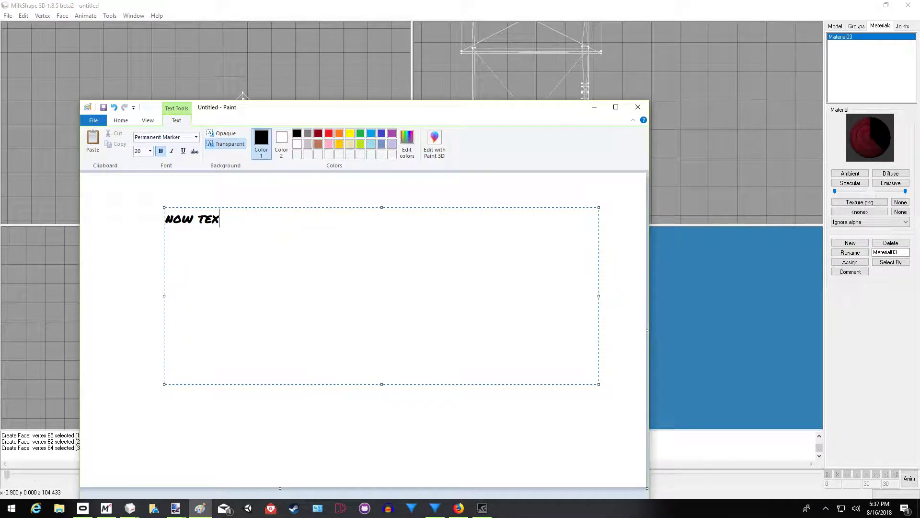
type("LETS MAKE A P")
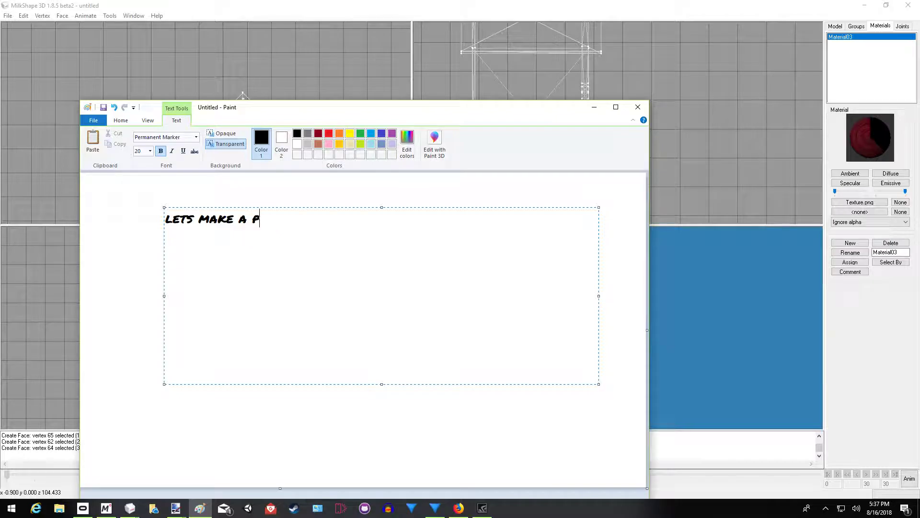
type("ERCH WITH CYL")
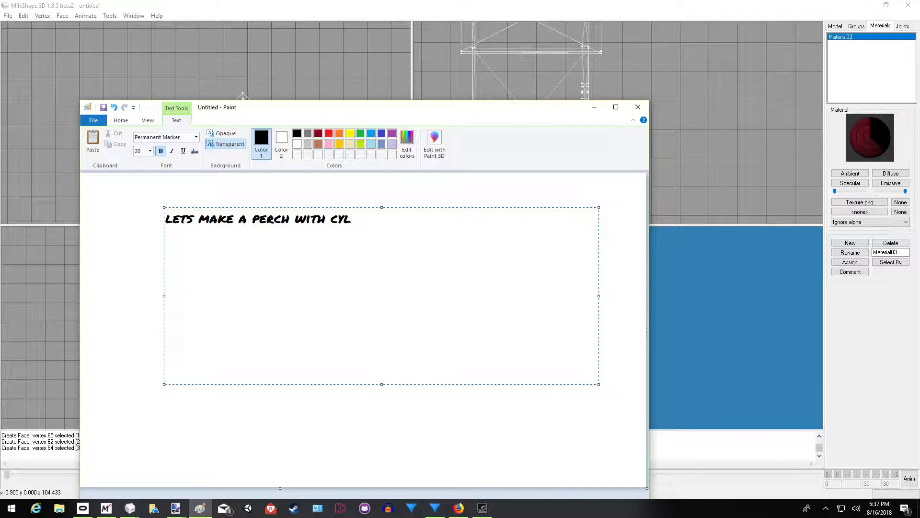
type("YNDER THEN ADD TE")
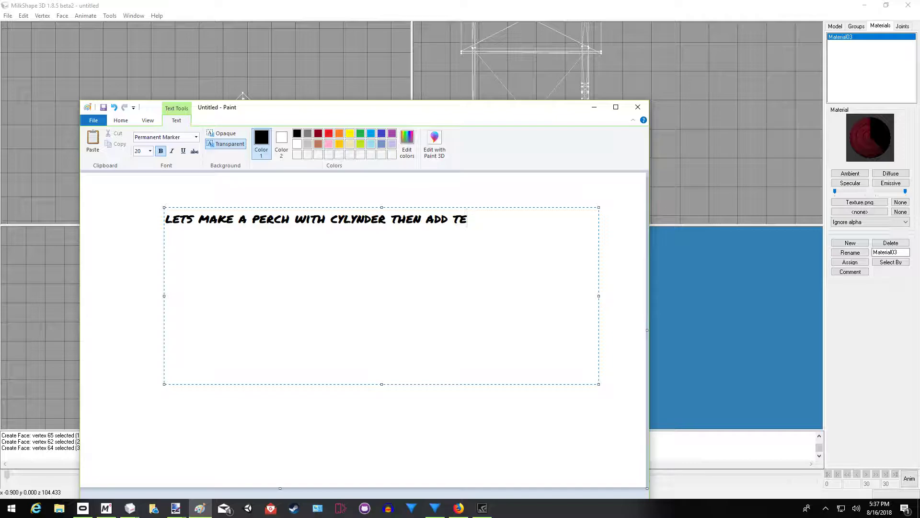
type("ture a")
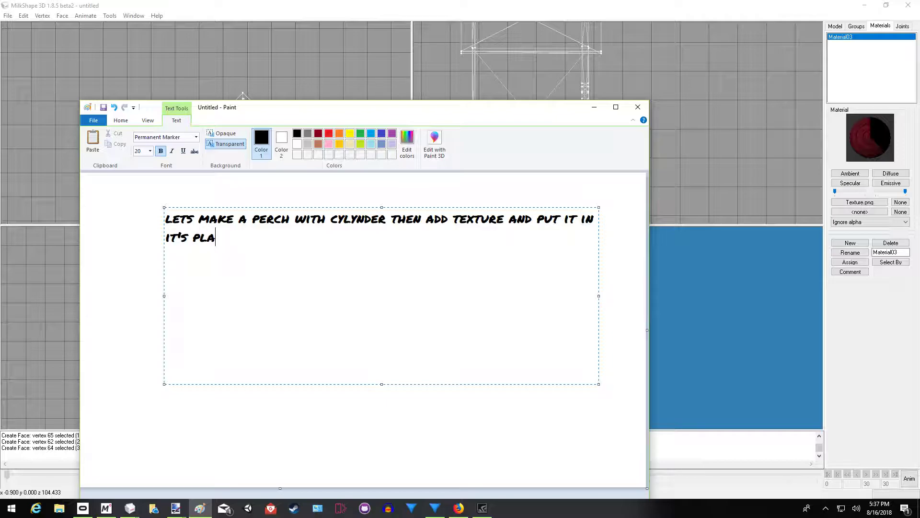
type("ke")
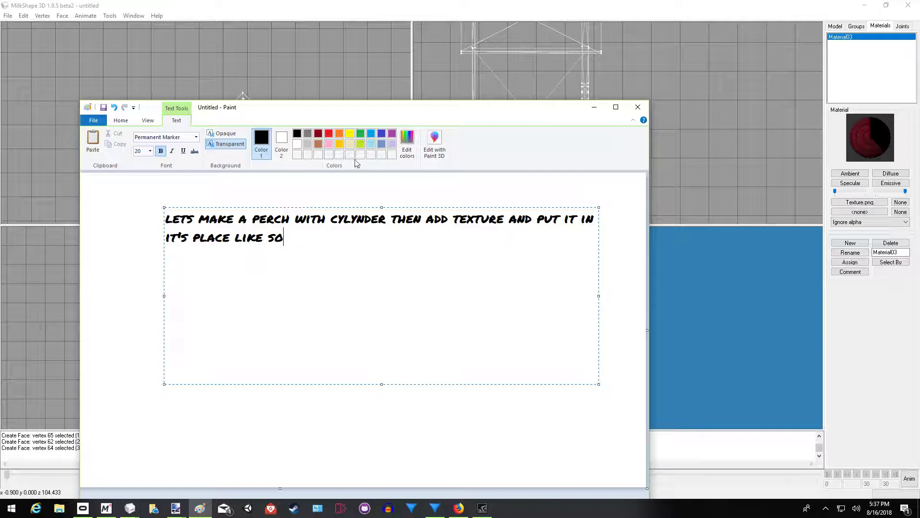
left_click(594, 110)
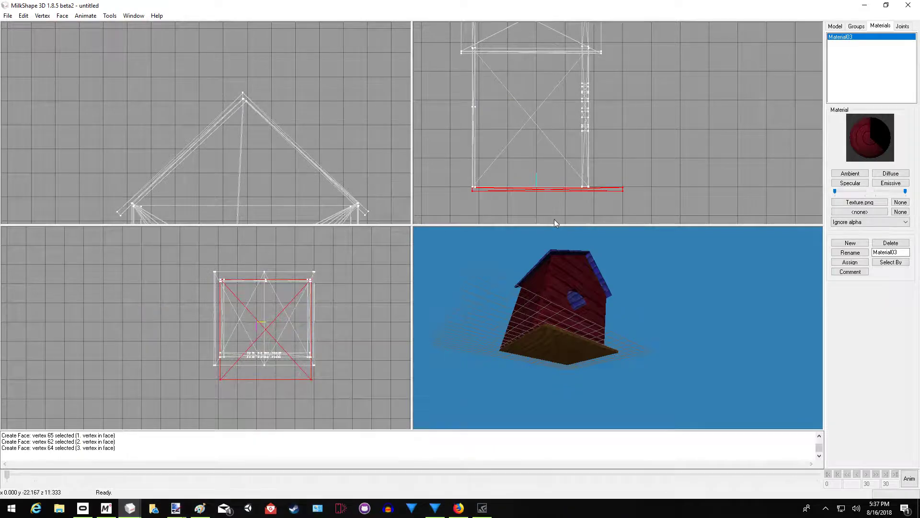
- Draw a small cylinder with 6 stacks and 12 slices in front of the house in the side view, and rotate it to horizontal
left_click(835, 28)
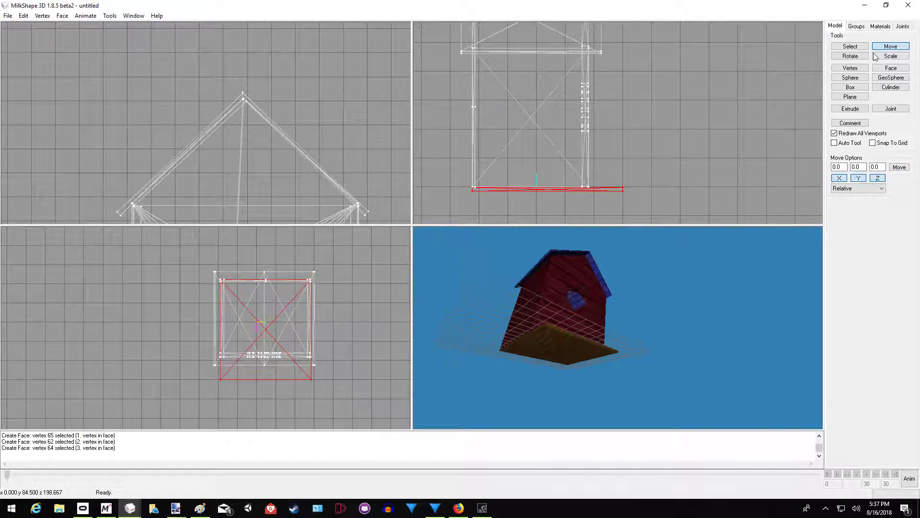
left_click(892, 89)
left_click_drag(608, 123, 620, 160)
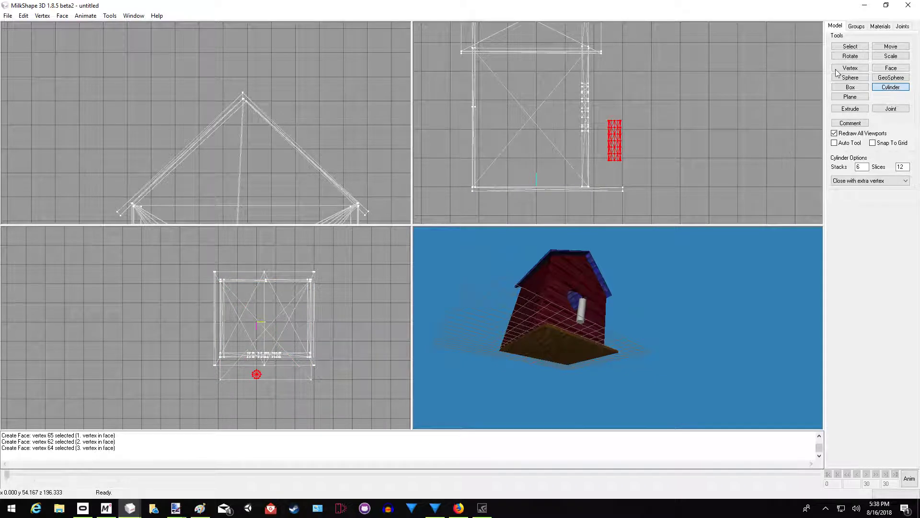
left_click(860, 58)
left_click_drag(701, 161, 658, 175)
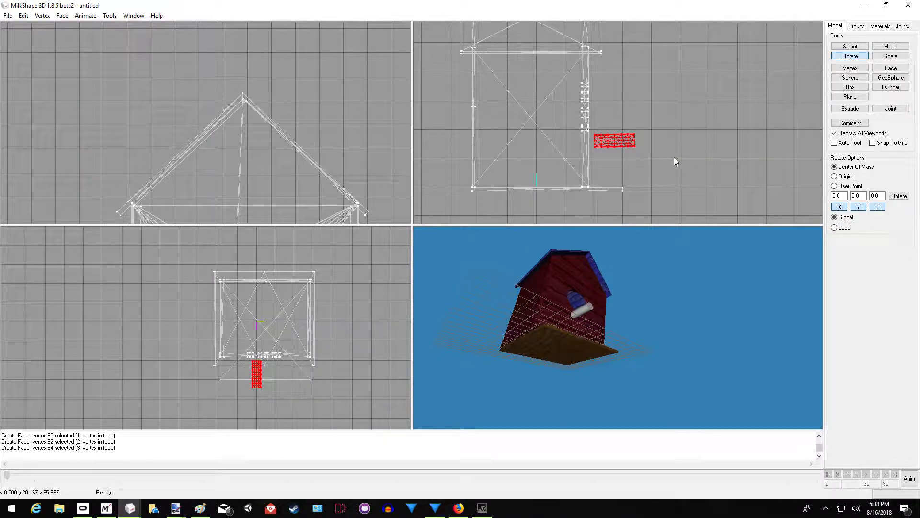
left_click_drag(674, 159, 673, 157)
- Assign Material03 to the perch cylinder and show Cylinder01's mapping in the Texture Coordinate Editor
left_click(873, 29)
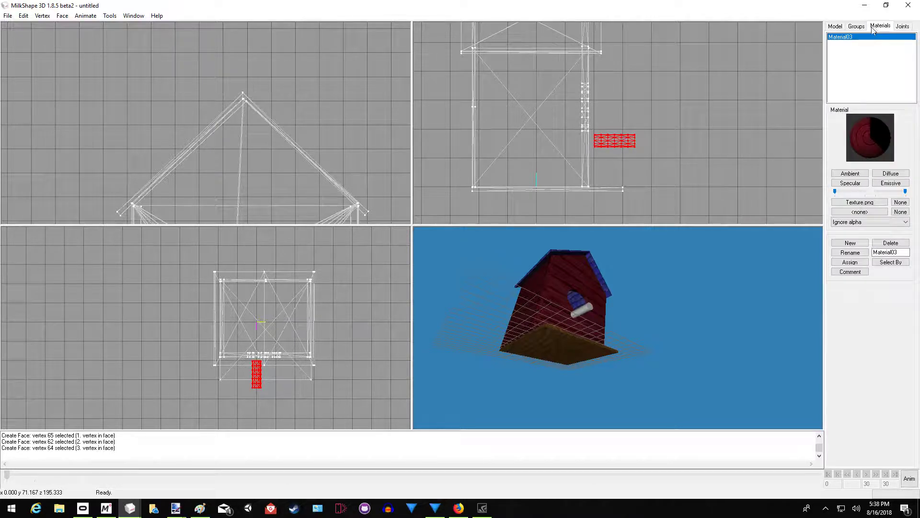
left_click_drag(640, 378, 671, 390)
left_click(133, 16)
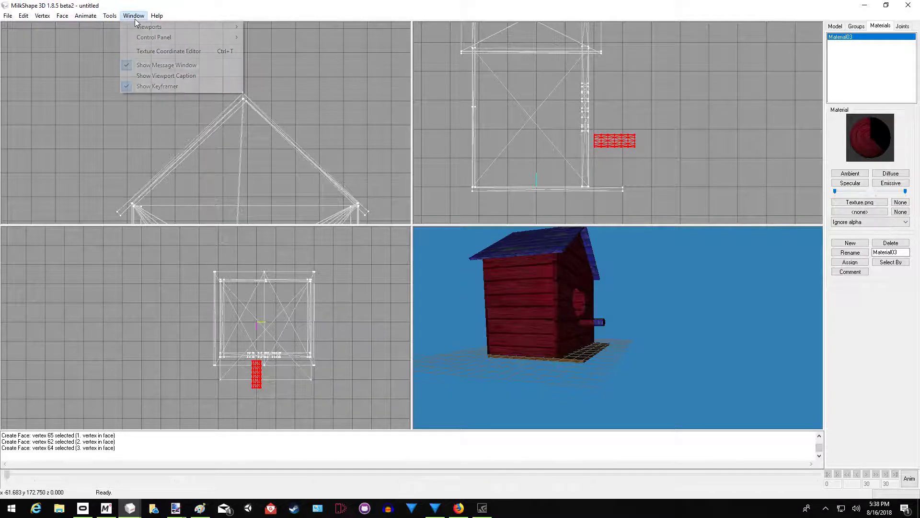
left_click(158, 50)
left_click(729, 97)
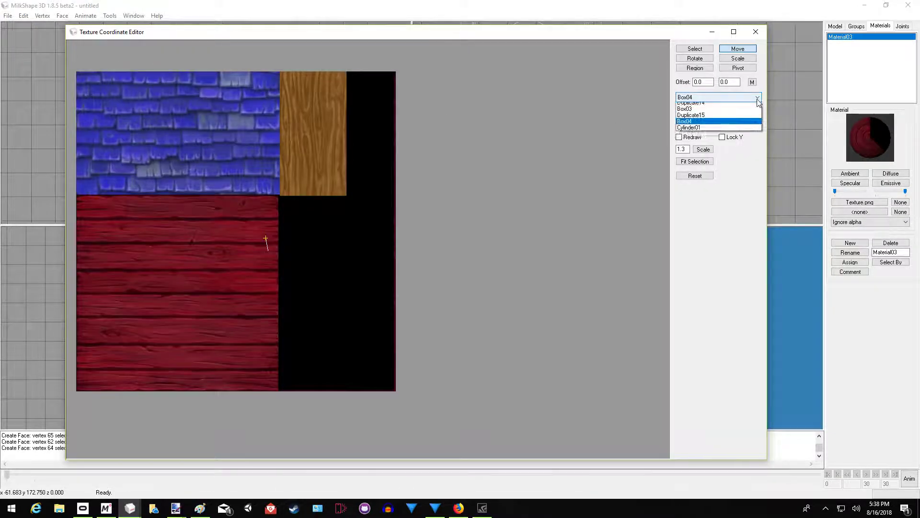
left_click(738, 144)
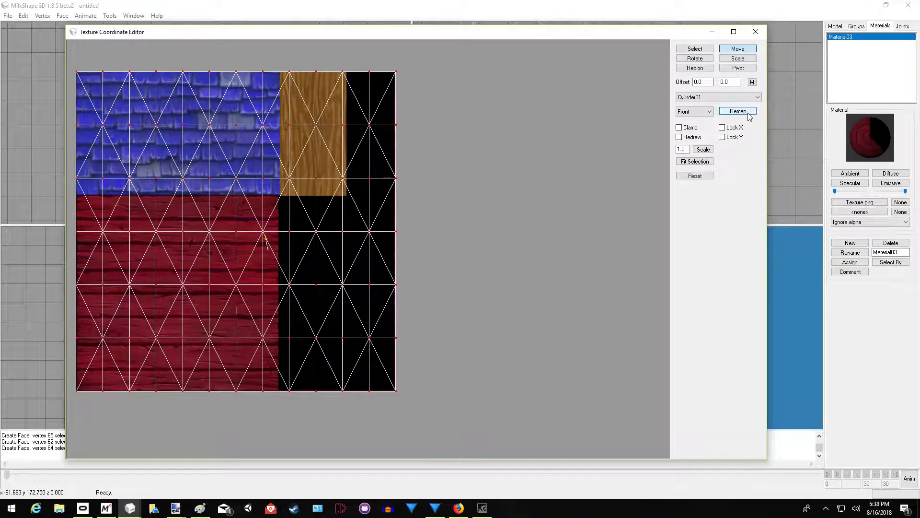
- Scale Cylinder01's mapping down to a narrow upright rectangle and move it over the brown wood area of the texture
left_click(738, 58)
left_click_drag(288, 153, 158, 108)
left_click(737, 49)
left_click_drag(206, 314, 258, 236)
- Finely scale and move Cylinder01's mapping to fit inside the brown wood area, close the editor, and check the perch
left_click(737, 58)
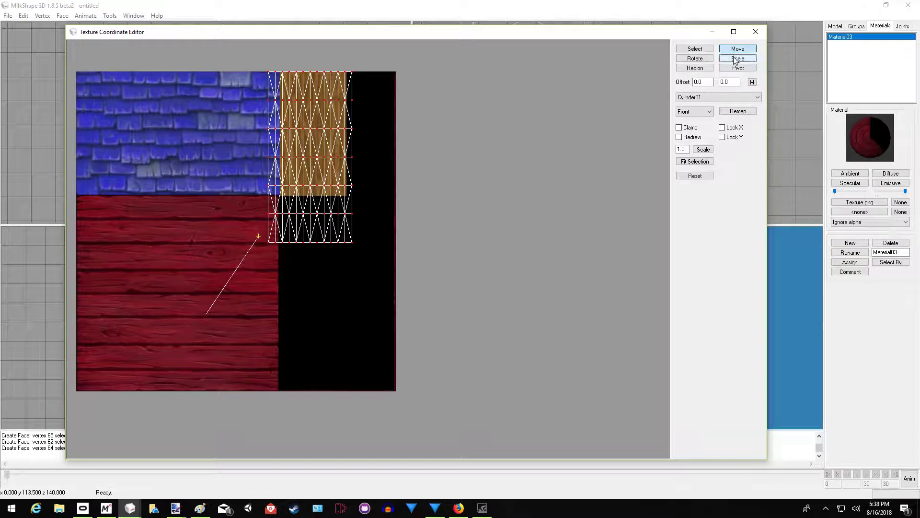
left_click_drag(314, 329, 268, 220)
left_click(738, 48)
left_click_drag(272, 309, 283, 263)
left_click(738, 58)
left_click_drag(469, 188, 425, 197)
left_click(738, 49)
left_click_drag(330, 132, 329, 133)
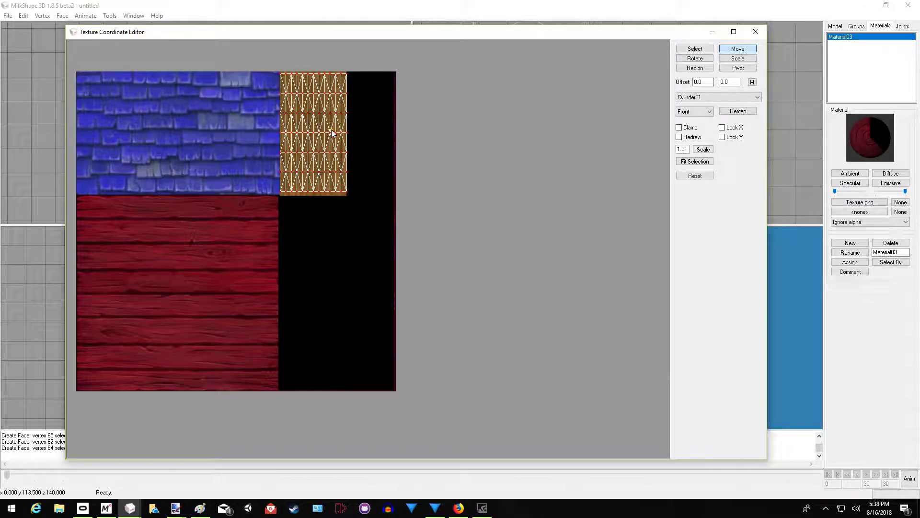
left_click(756, 32)
left_click_drag(642, 356, 558, 357)
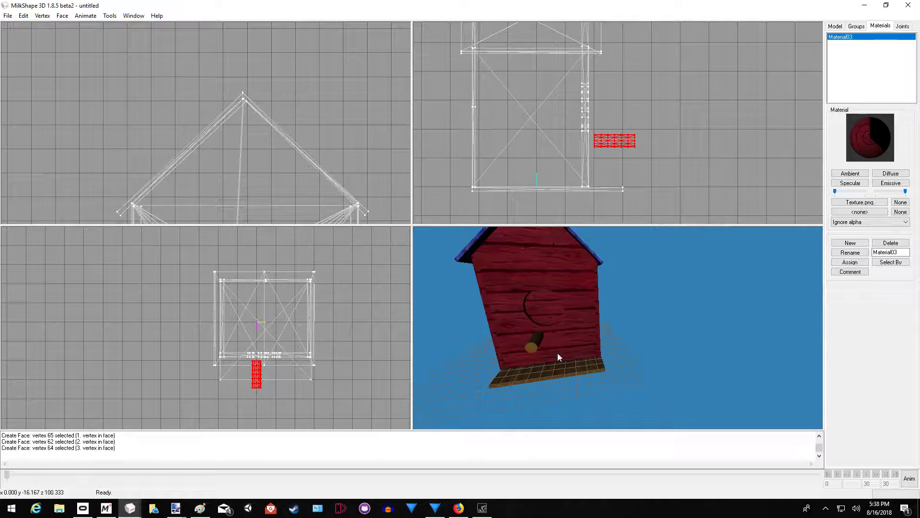
- Move the perch cylinder to the centre of the front wall below the entrance hole, with its back end set into the wall
left_click(835, 26)
left_click(890, 46)
left_click_drag(257, 381, 266, 377)
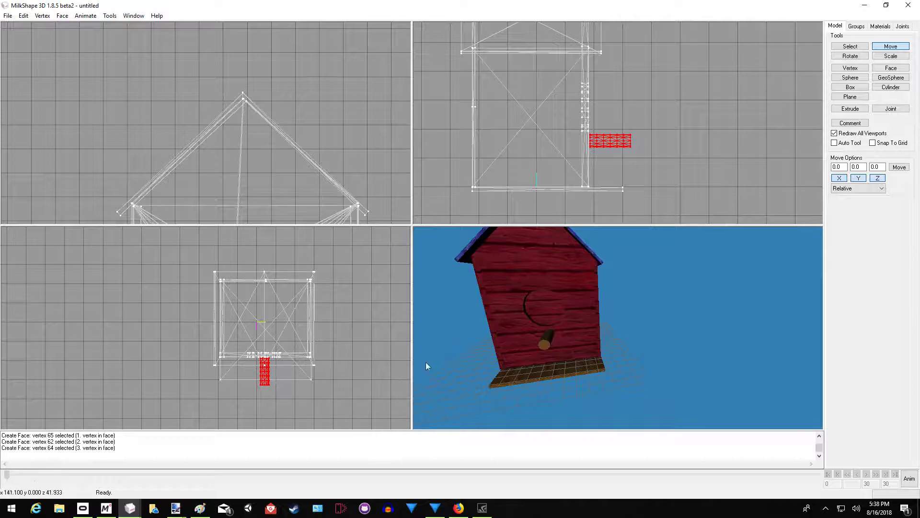
left_click_drag(661, 182, 649, 154)
- Maximize the 3D viewport to inspect the textured birdhouse and perch, and restore the four-view layout
left_click_drag(623, 342, 543, 368)
right_click(551, 359)
left_click(556, 354)
left_click_drag(375, 277, 443, 300)
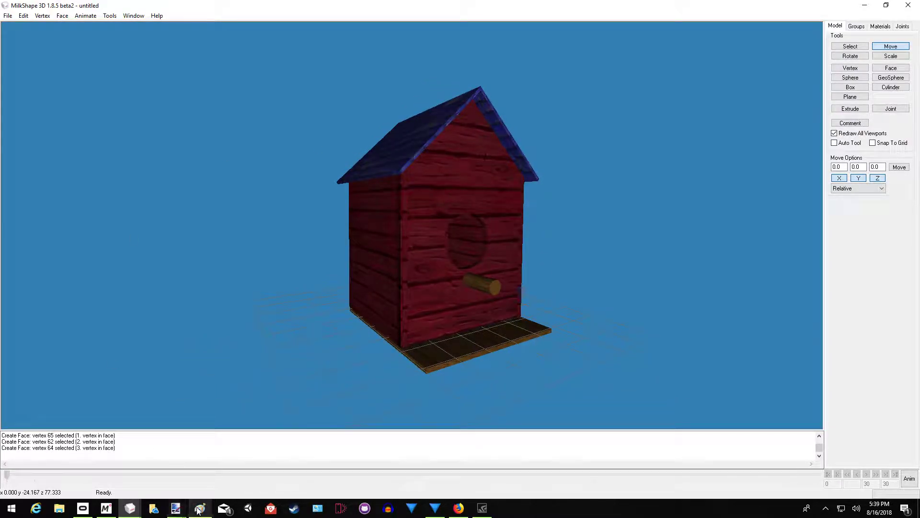
right_click(265, 395)
left_click(275, 389)
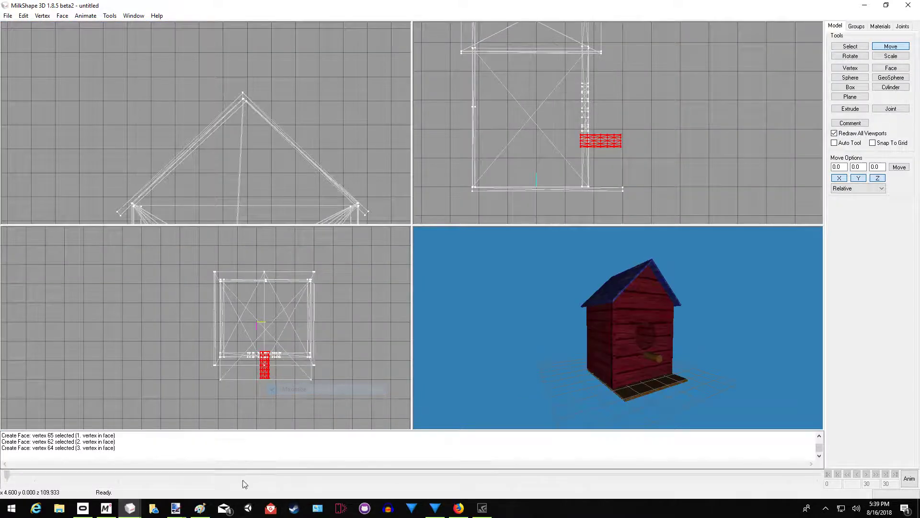
- Switch to Paint, replace the note with a line beginning "LETS USE BOXES TO MAKE SOME", and return to MilkShape 3D
left_click(200, 508)
left_click_drag(337, 233, 146, 219)
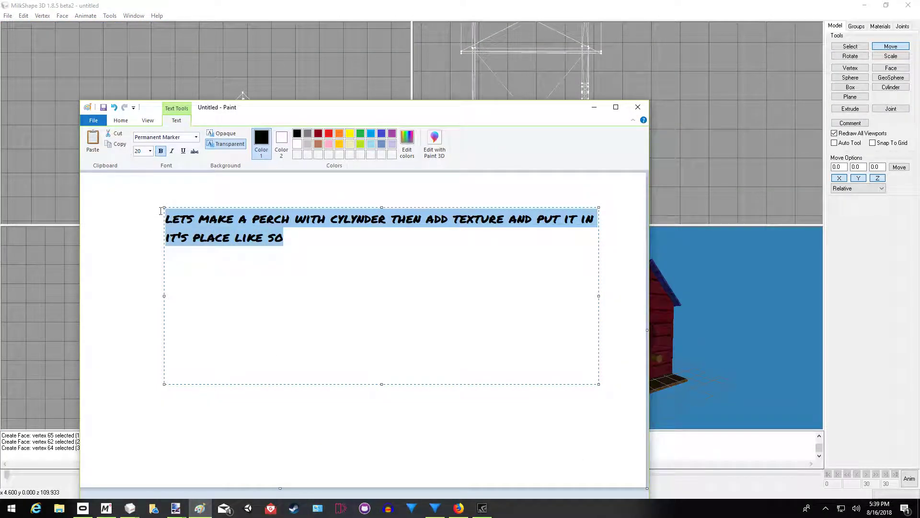
key("Delete")
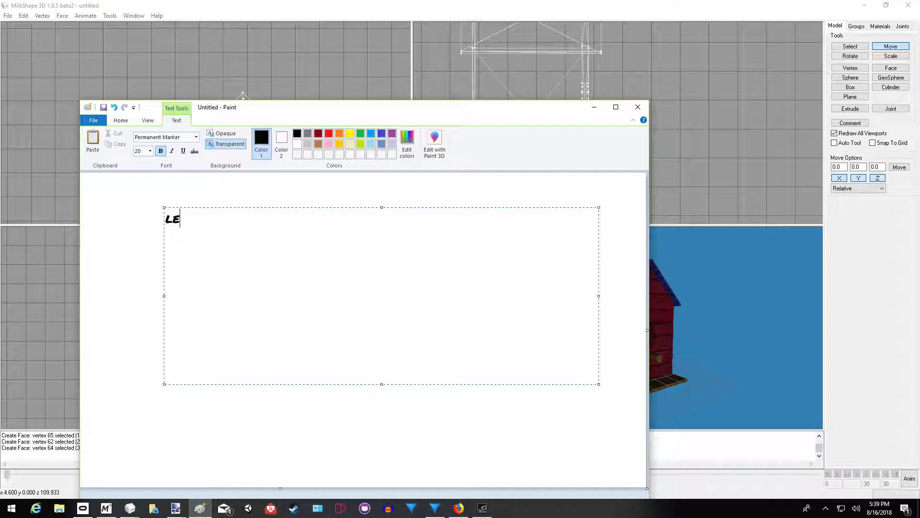
type("lets use")
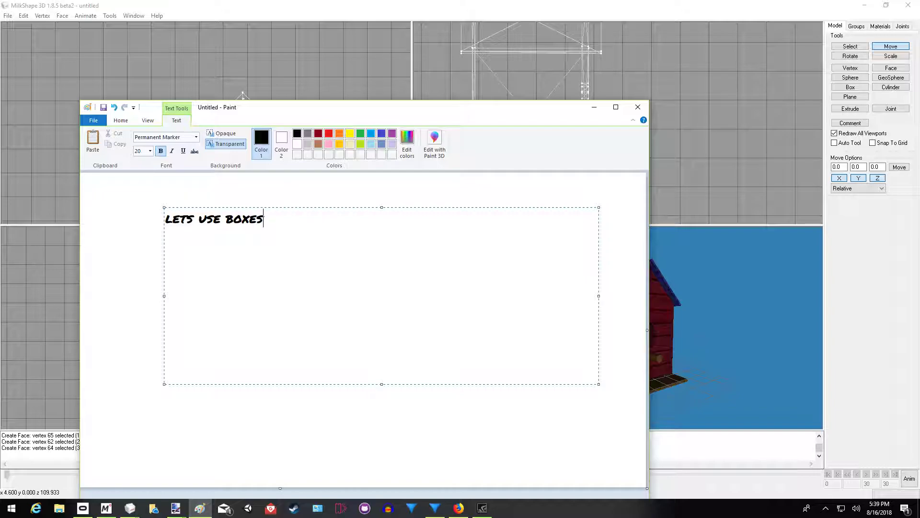
type("boxes to m")
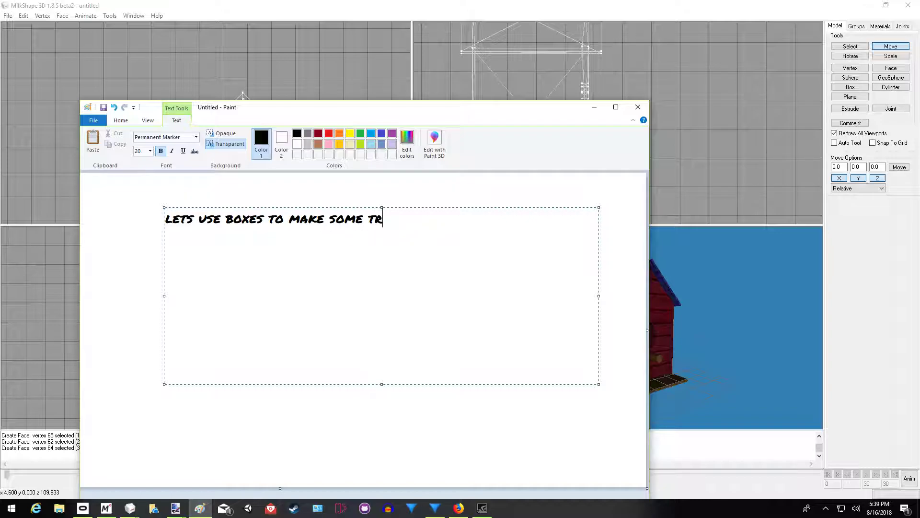
type("ng")
left_click(595, 107)
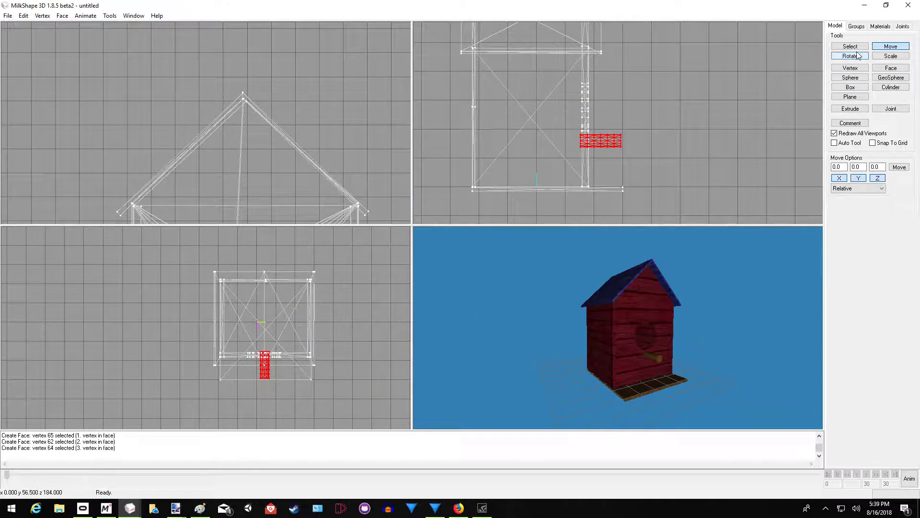
- Deselect the perch cylinder and activate the Box tool for drawing in the front view
left_click(857, 26)
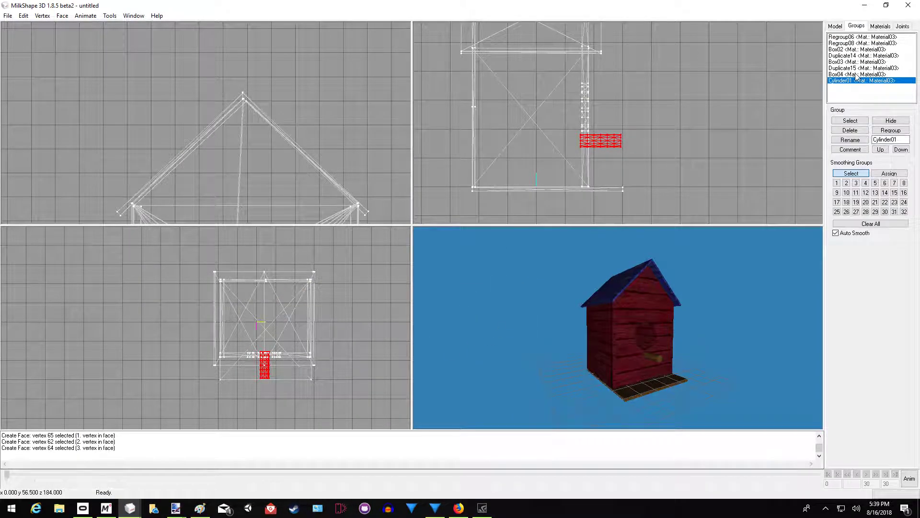
left_click(835, 26)
left_click(786, 76)
left_click(844, 88)
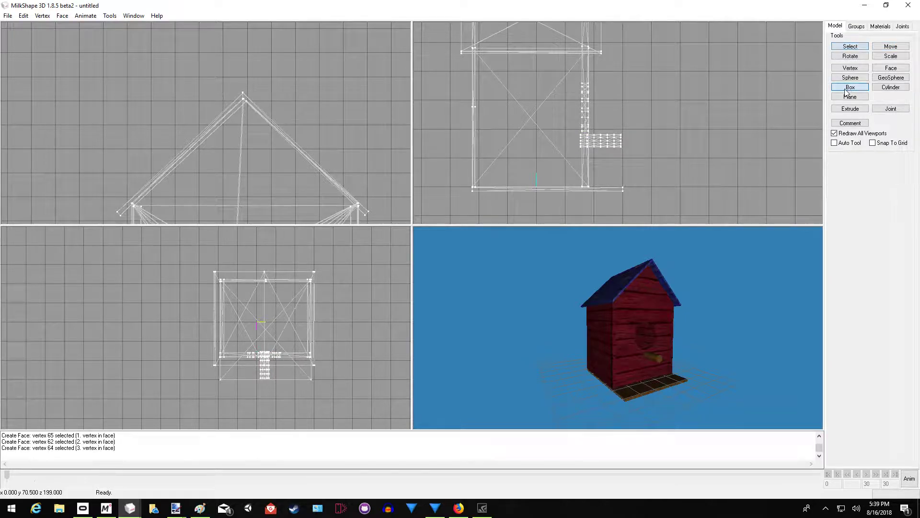
scroll(361, 164, "down", 5)
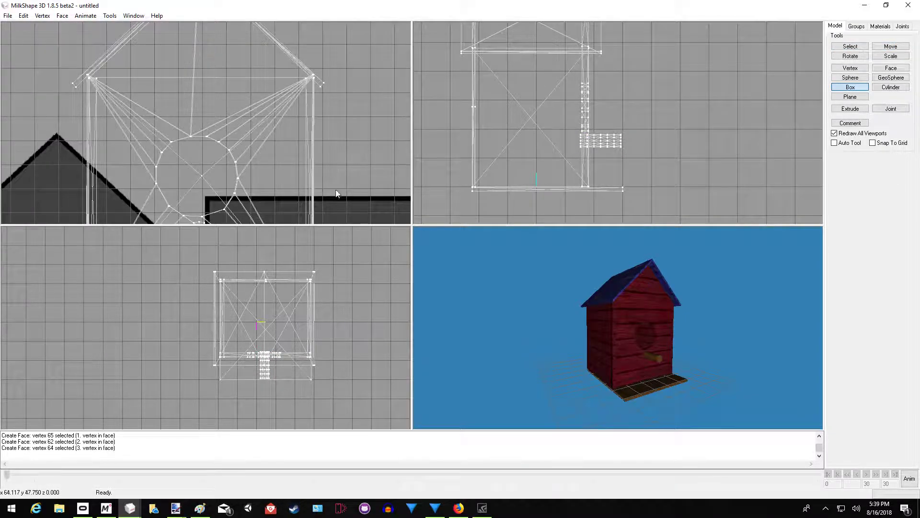
right_click(342, 162)
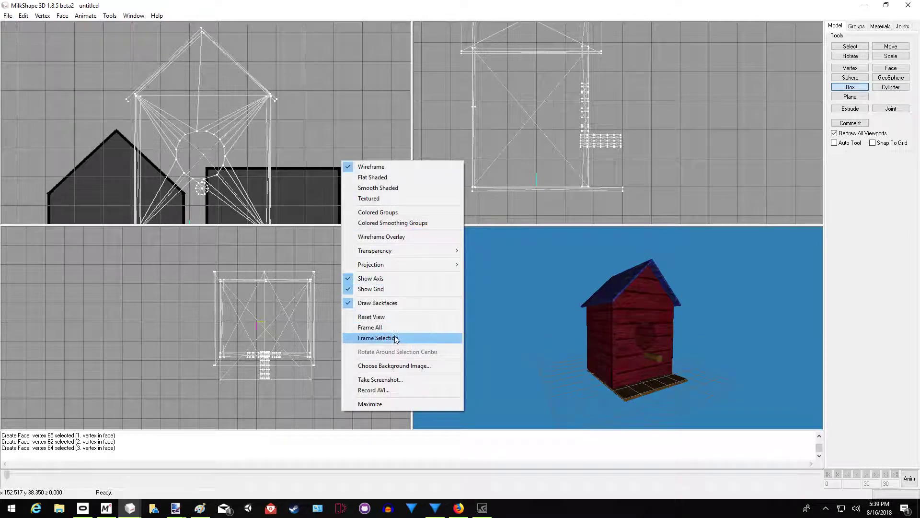
left_click(392, 363)
left_click(461, 317)
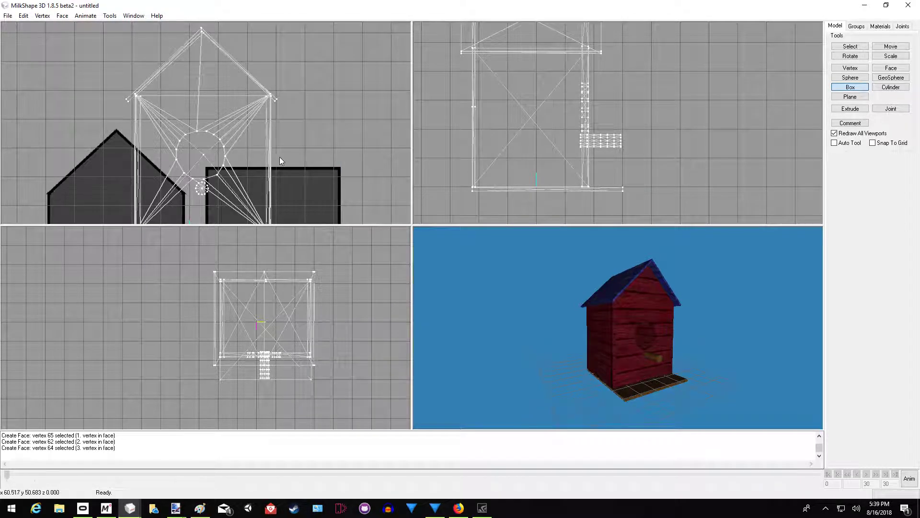
- Draw a tall narrow box in the front view along the front wall's right edge, from the eaves to the bottom board
left_click_drag(281, 159, 289, 111, "ctrl")
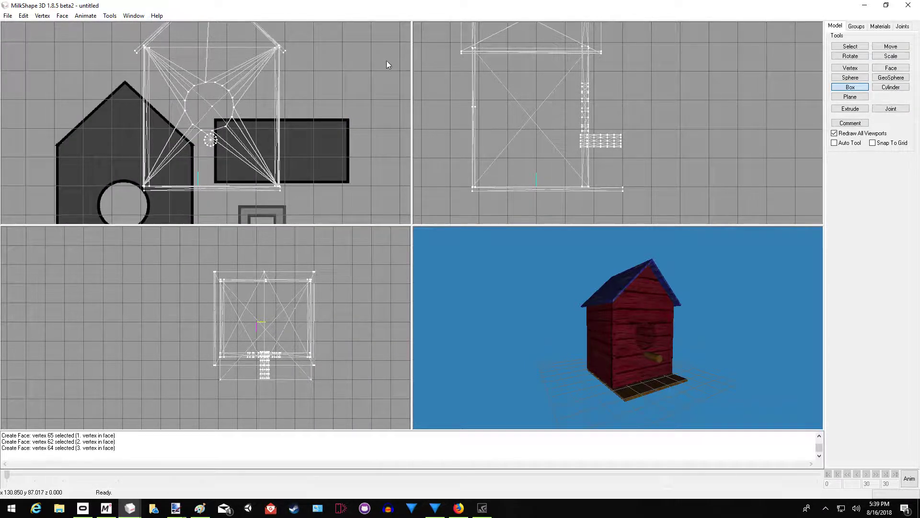
mouse_move(274, 47)
left_mouse_down()
mouse_move(287, 131)
mouse_move(283, 189)
left_mouse_up()
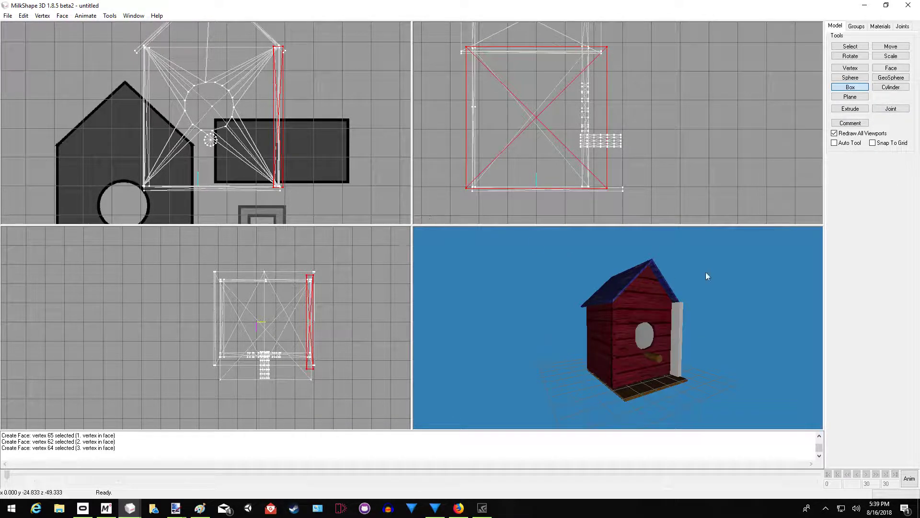
- Scale the new box's depth down to a thin post, place it at the front wall's corner, and check it
left_click(890, 56)
left_click_drag(609, 175, 646, 148)
left_click(890, 46)
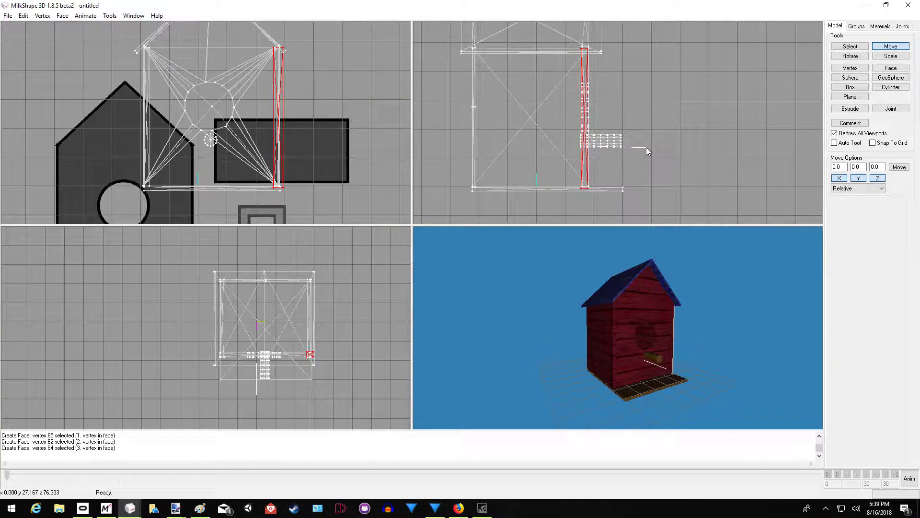
left_click_drag(650, 403, 577, 400)
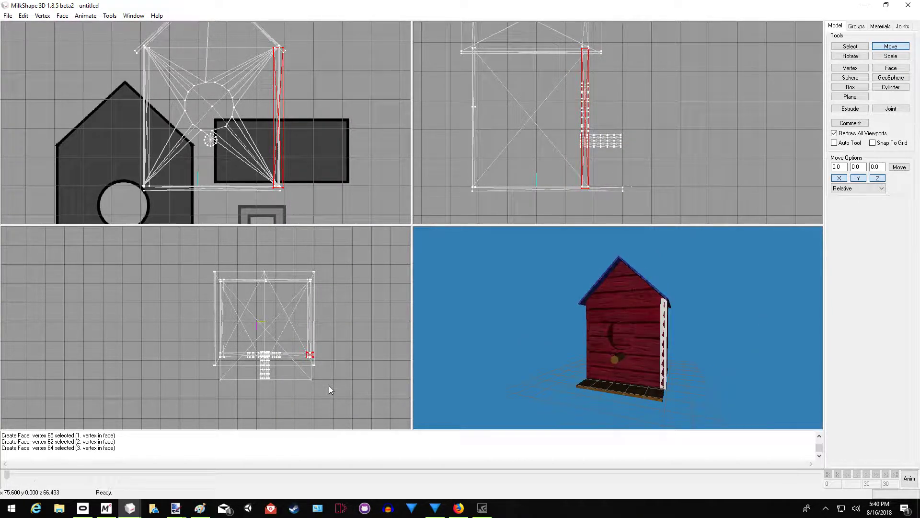
- Scale the front corner post to a square footprint in the top view, nudge it slightly down, and check the corner
left_click(888, 57)
scroll(368, 378, "up", 5)
scroll(239, 379, "up", 3)
left_click_drag(269, 372, 269, 379)
left_click_drag(597, 384, 742, 410)
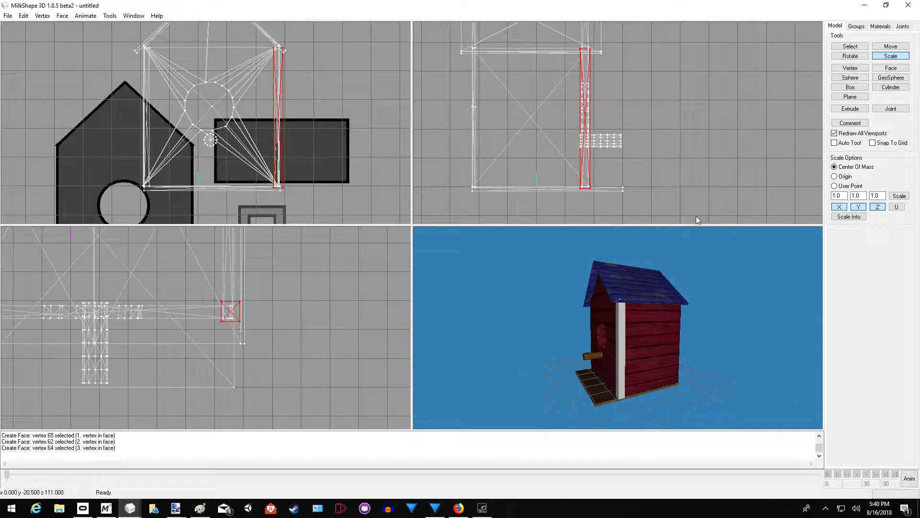
left_click(891, 46)
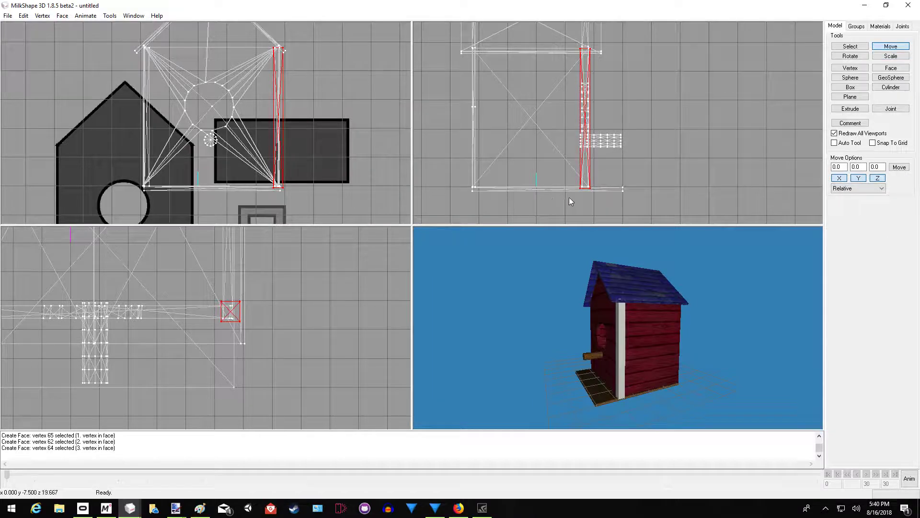
left_click_drag(709, 343, 695, 297)
- Assign Material03 to the corner post and remap the Box05 group's texture coordinates using the Front projection
left_click(875, 26)
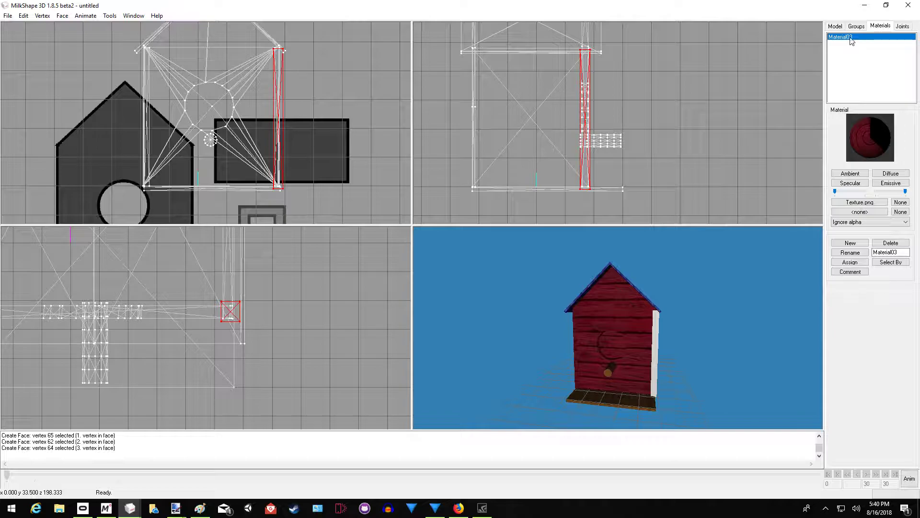
left_click(142, 17)
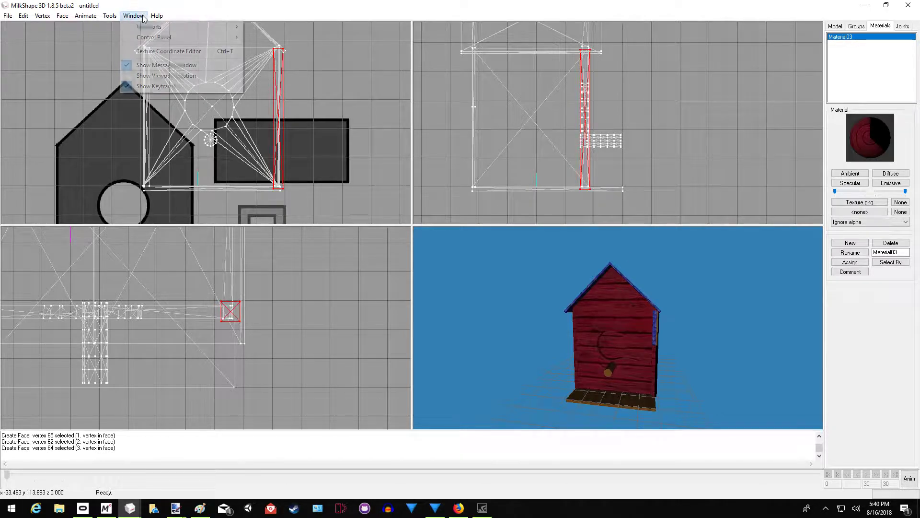
left_click(168, 50)
left_click(759, 97)
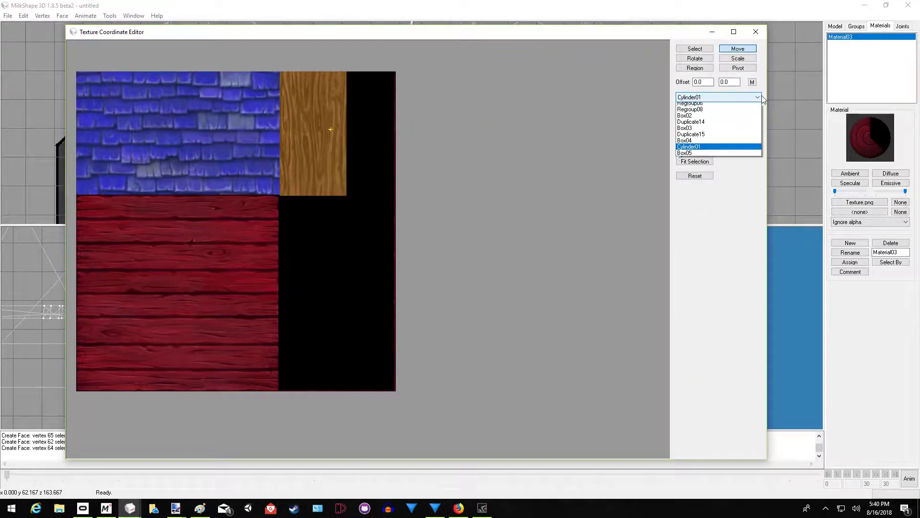
left_click(695, 148)
left_click(738, 111)
- Scale and move the post's texture mapping to fit inside the brown wood area, close the editor, and check the result
left_click(738, 58)
left_click_drag(251, 139, 358, 103)
left_click(752, 51)
left_click_drag(387, 240, 387, 207)
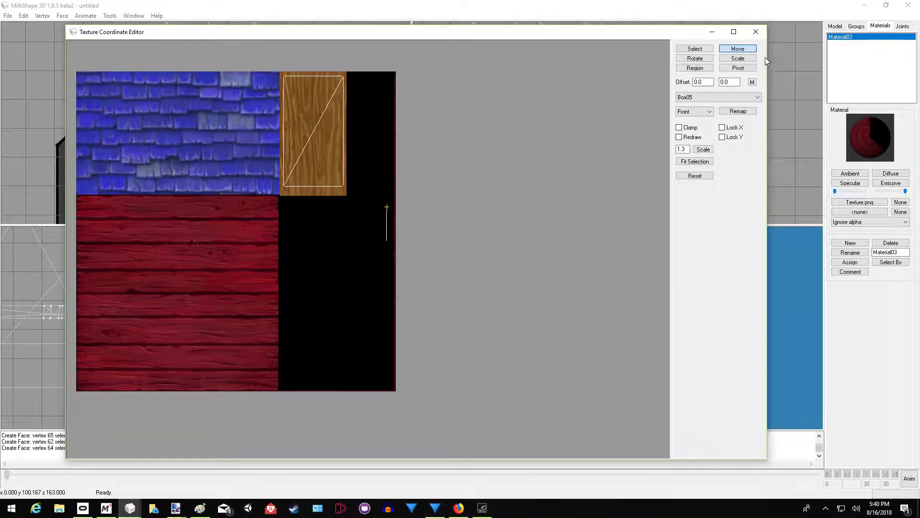
left_click(755, 32)
left_click_drag(723, 389, 695, 407)
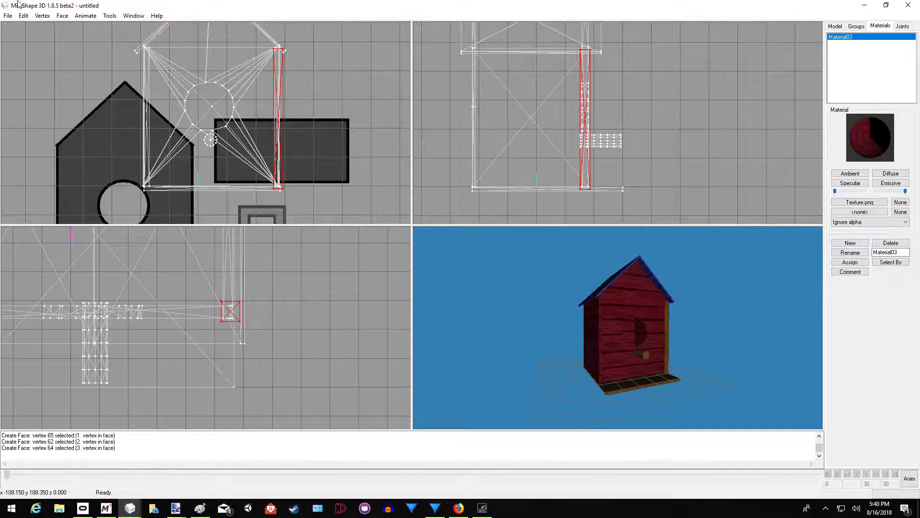
- Duplicate the wood corner post and place the copy at the front wall's opposite corner, checking it in 3D
left_click(23, 16)
left_click(39, 51)
left_click_drag(281, 119, 150, 118)
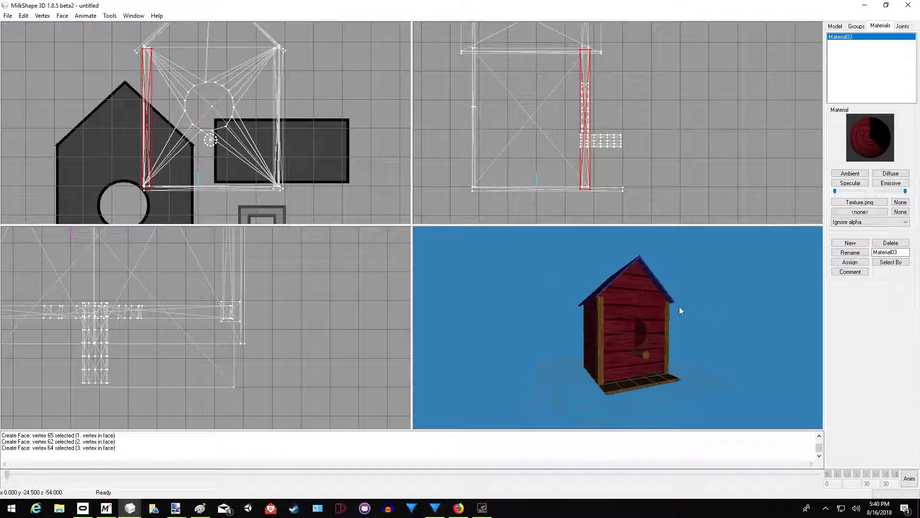
left_click_drag(676, 304, 784, 300)
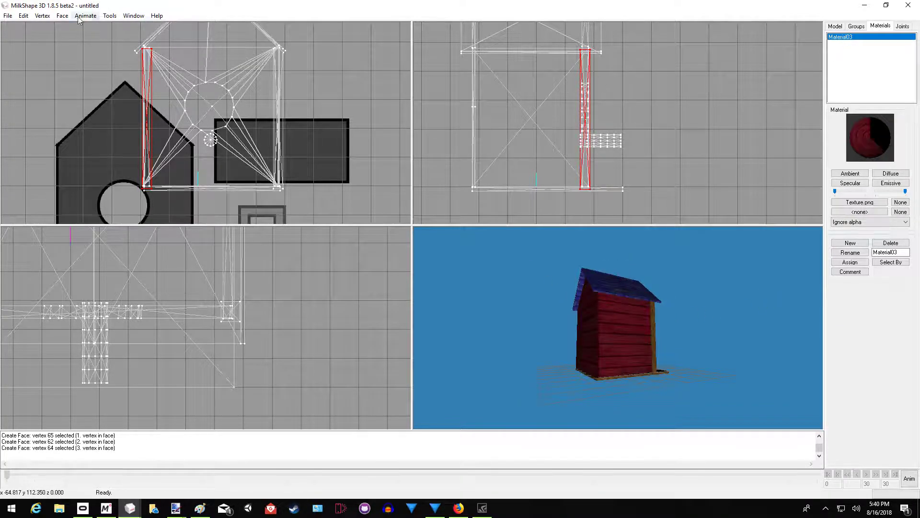
- Duplicate the second front post and move the copy straight back to the rear corner in the side view
left_click(23, 15)
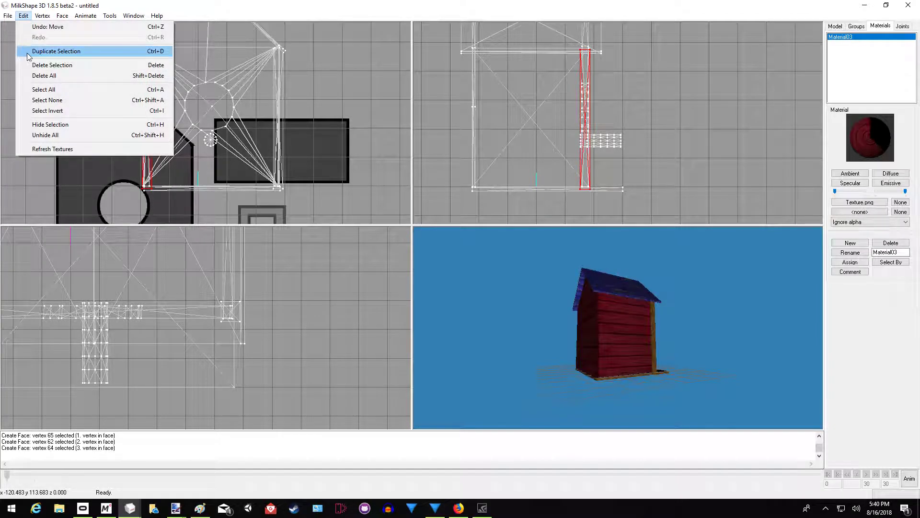
left_click(48, 52)
left_click(835, 26)
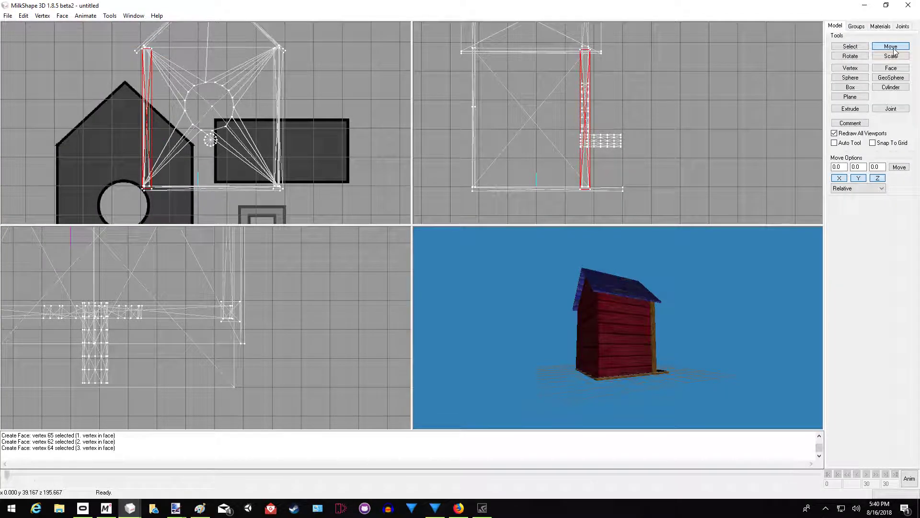
left_click_drag(574, 131, 477, 134)
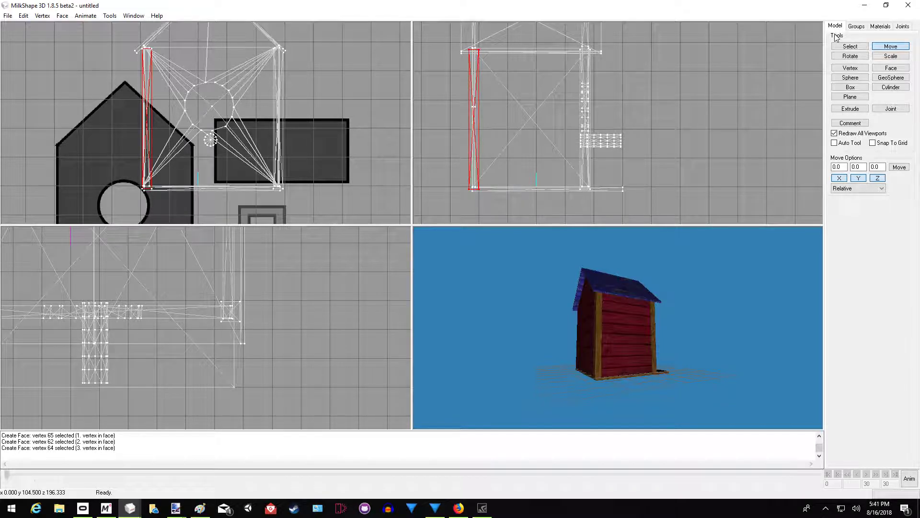
- Duplicate the rear post, move the copy across to the remaining rear corner, and inspect all the corner trim
left_click(23, 15)
left_click(43, 48)
left_click_drag(147, 113, 280, 116)
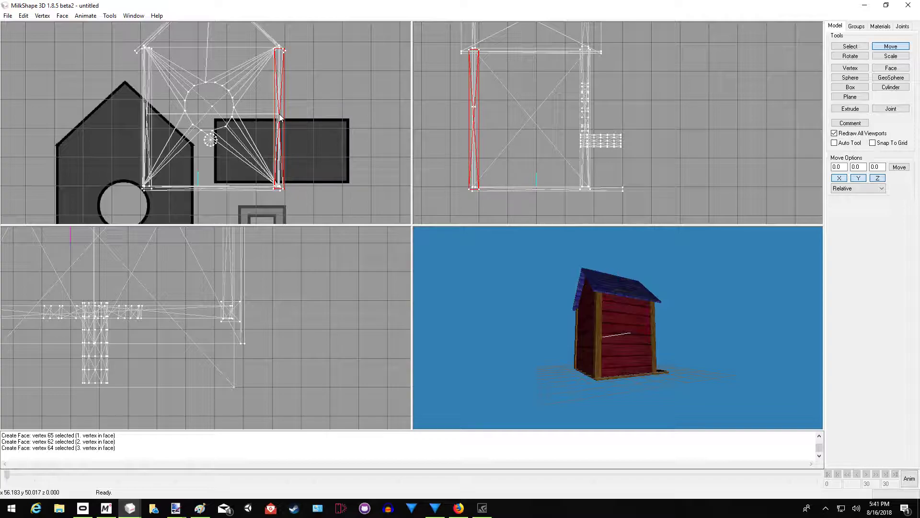
left_click_drag(498, 284, 509, 331)
left_click_drag(685, 412, 590, 385)
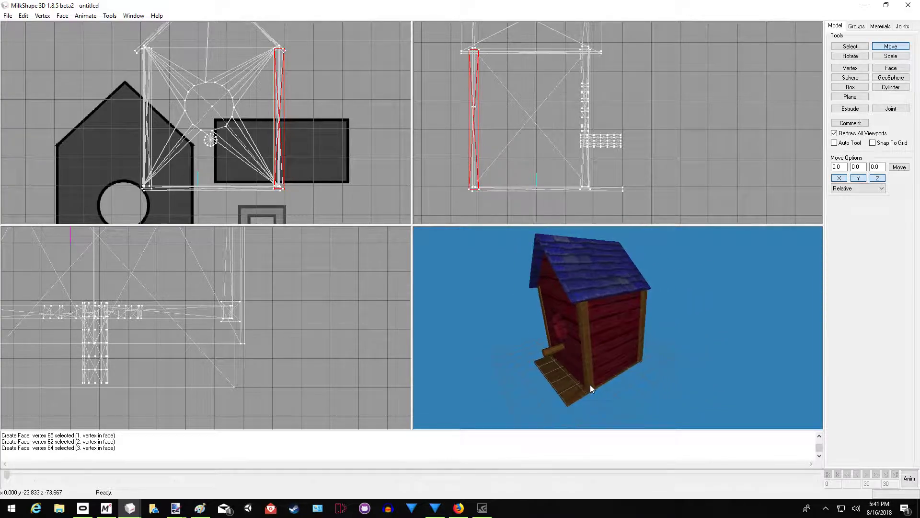
- Duplicate the last rear post and rotate the copy in the front view to roughly match the roof's right slope
left_click(23, 16)
left_click(39, 51)
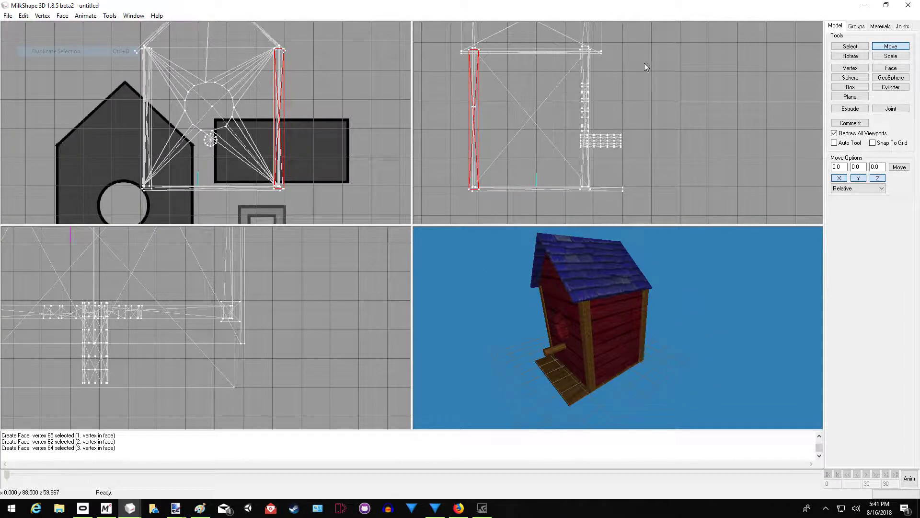
left_click(849, 56)
left_click_drag(262, 197, 285, 191)
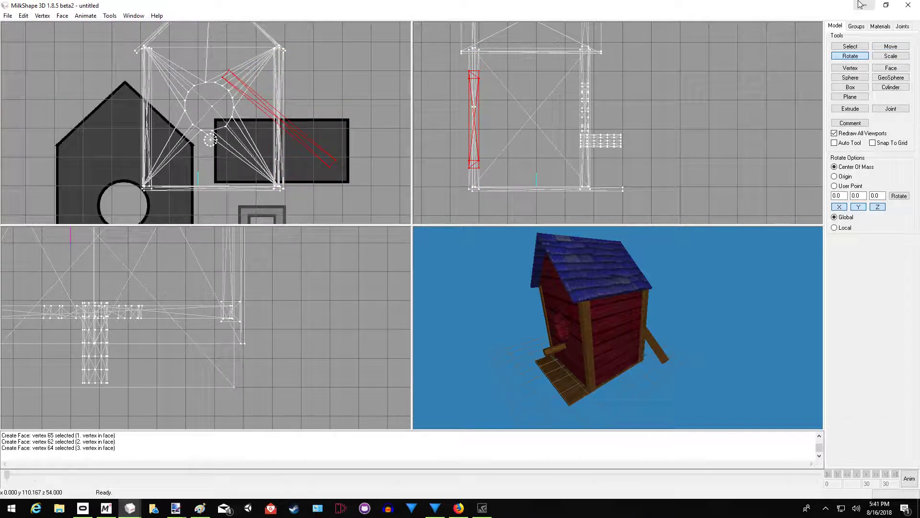
- Move the tilted board up under the roof's right slope and fine-tune its rotation to follow the roof line
left_click(891, 46)
right_click_drag(329, 117, 332, 169)
left_click_drag(322, 177, 303, 96)
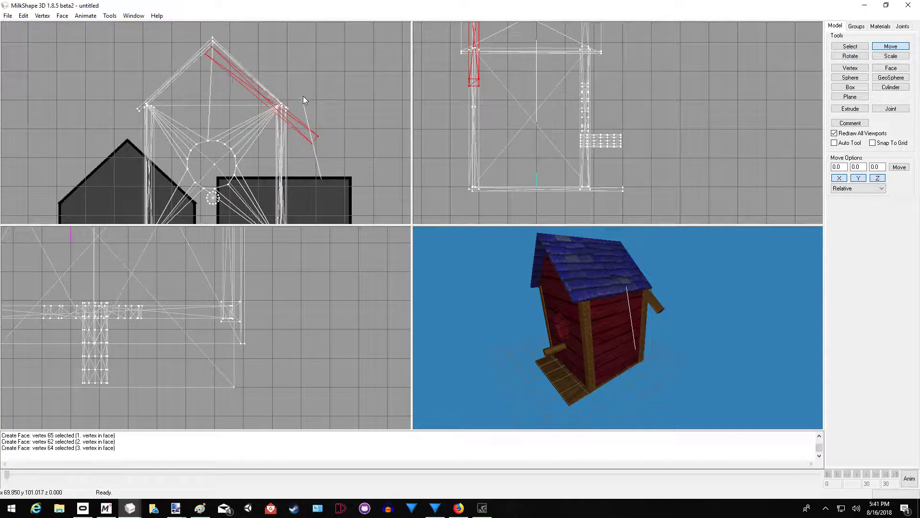
left_click(850, 55)
left_click_drag(319, 136, 326, 140)
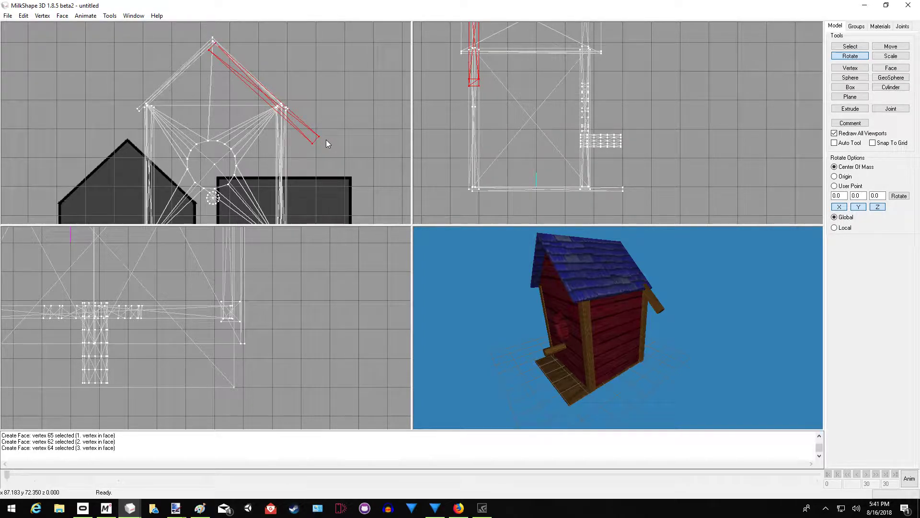
- Move the lower vertices at the gable board's upper end toward the ridge so that end is cut vertically
left_click(862, 46)
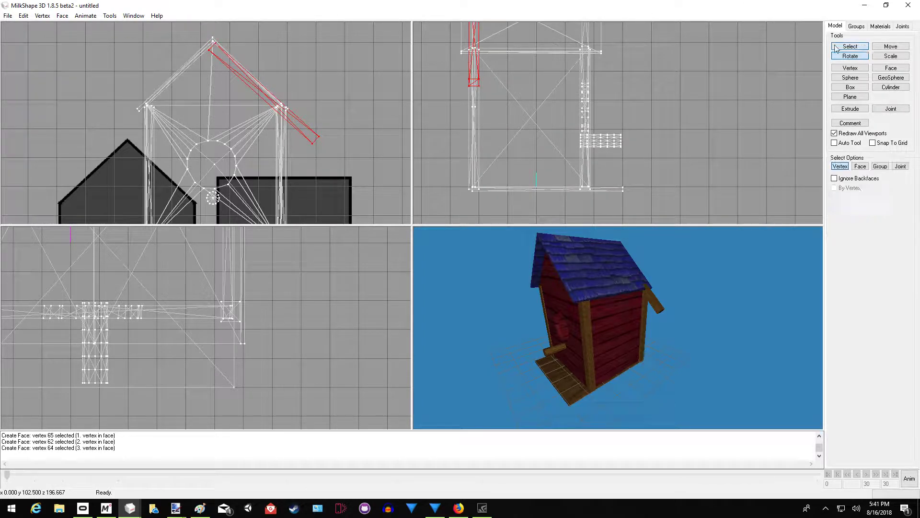
left_click(209, 49)
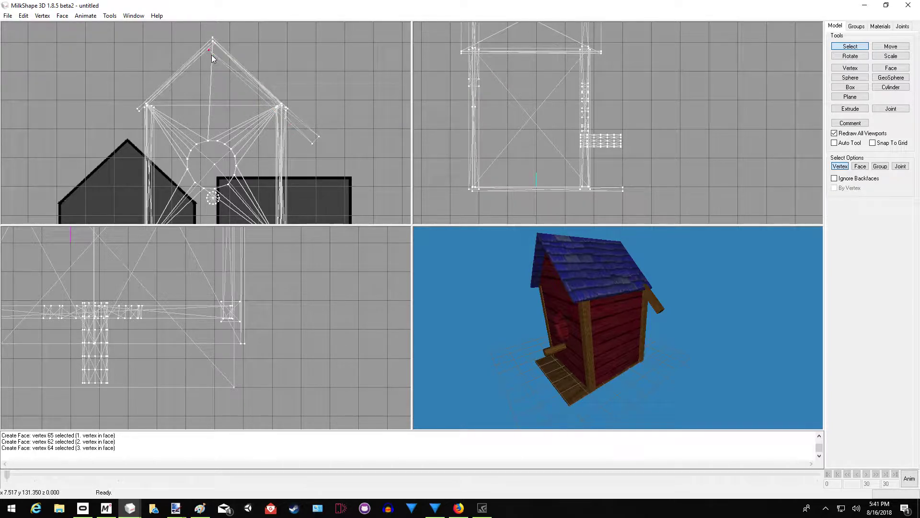
left_click(891, 46)
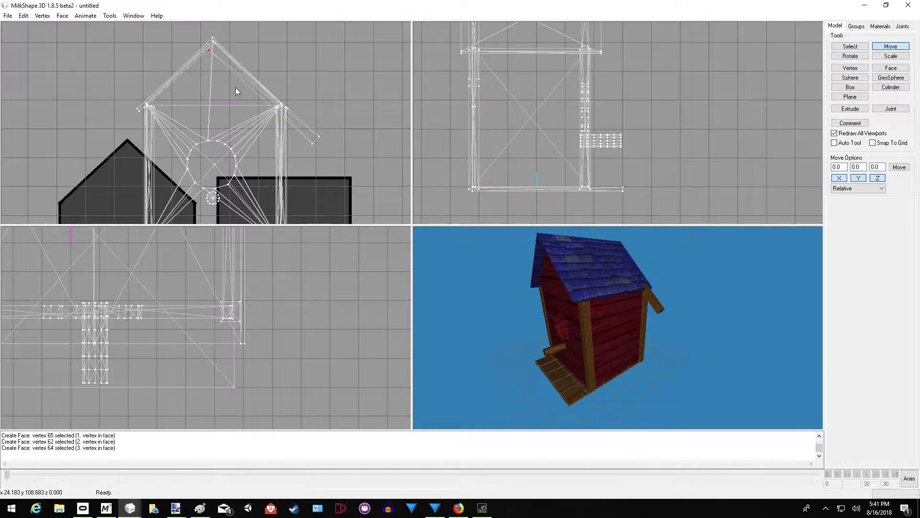
left_click_drag(239, 93, 242, 93)
- Reselect the whole Duplicate19 gable board and nudge it so its cut end lines up with the roof peak
left_click(861, 26)
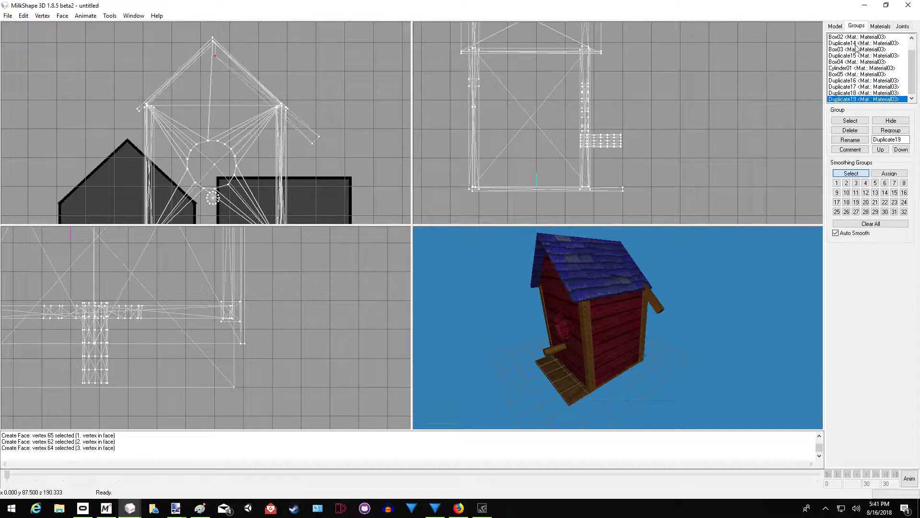
double_click(834, 100)
left_click(835, 26)
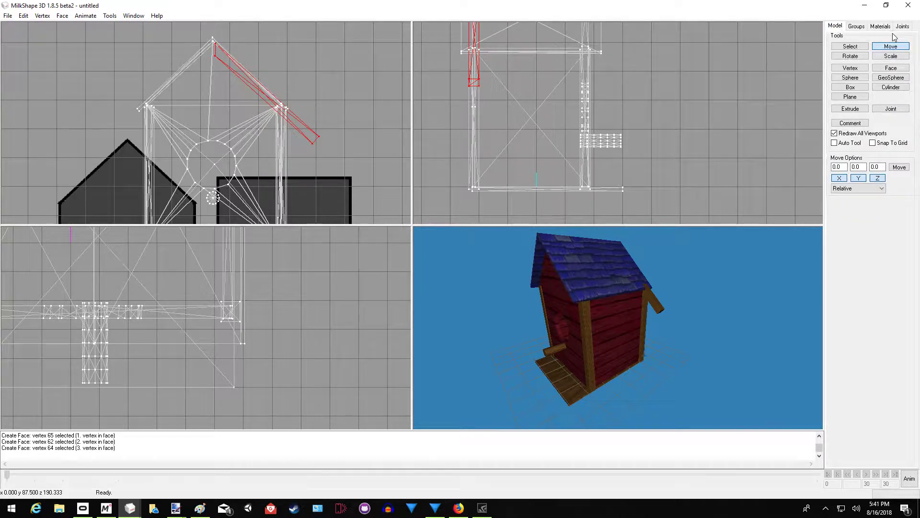
left_click_drag(225, 75, 225, 75)
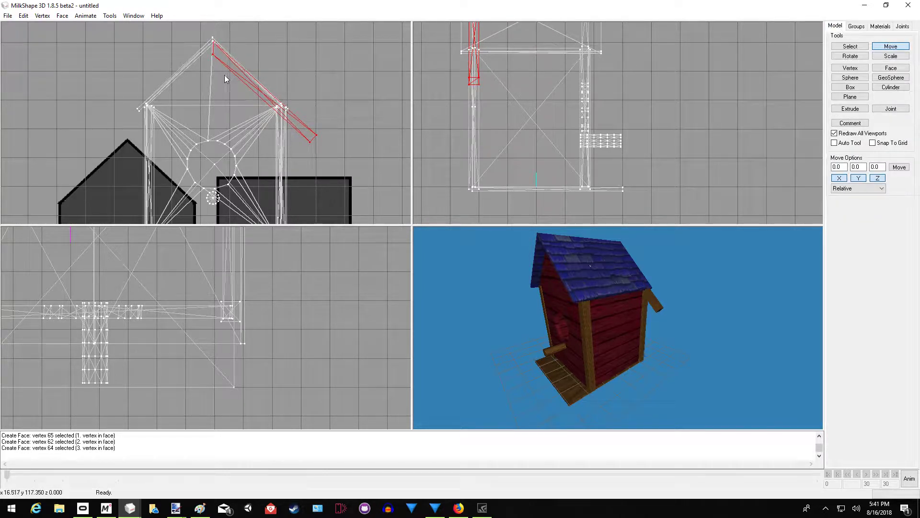
- Shorten the gable board by moving its lower end vertices up to the roof's eave, and check the rear gable
left_click(850, 46)
left_click_drag(310, 146, 307, 152)
left_click(890, 46)
left_click_drag(364, 147, 321, 123)
left_click_drag(534, 289, 438, 296)
- Select the Duplicate19 gable board, duplicate it, and mirror the copy left to right
left_click(857, 26)
double_click(848, 102)
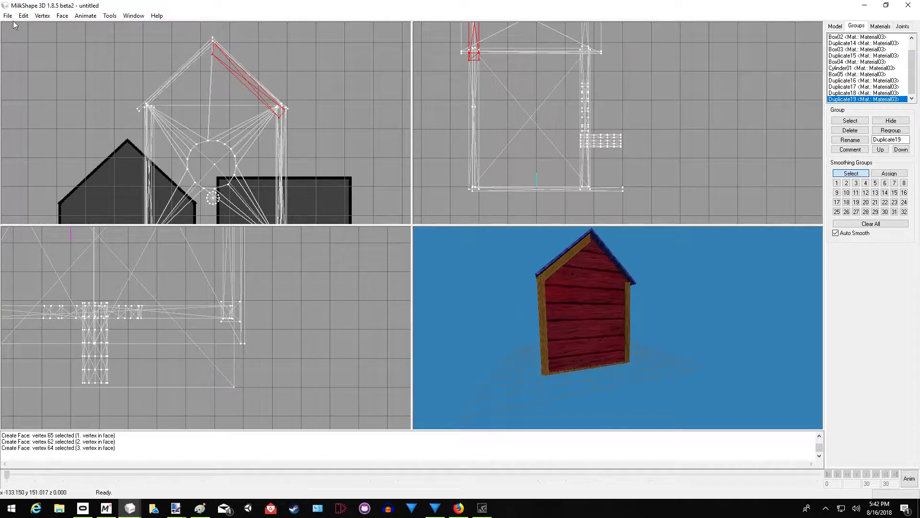
left_click(29, 18)
left_click(44, 51)
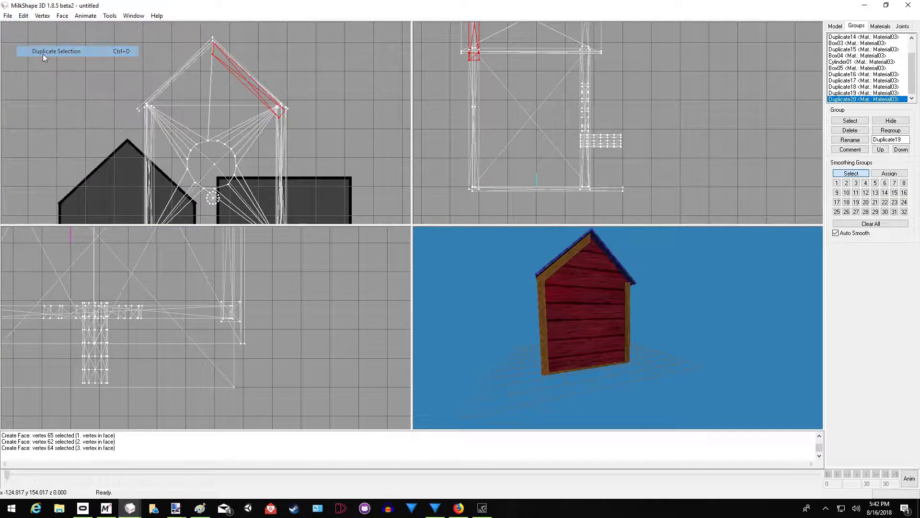
left_click(43, 16)
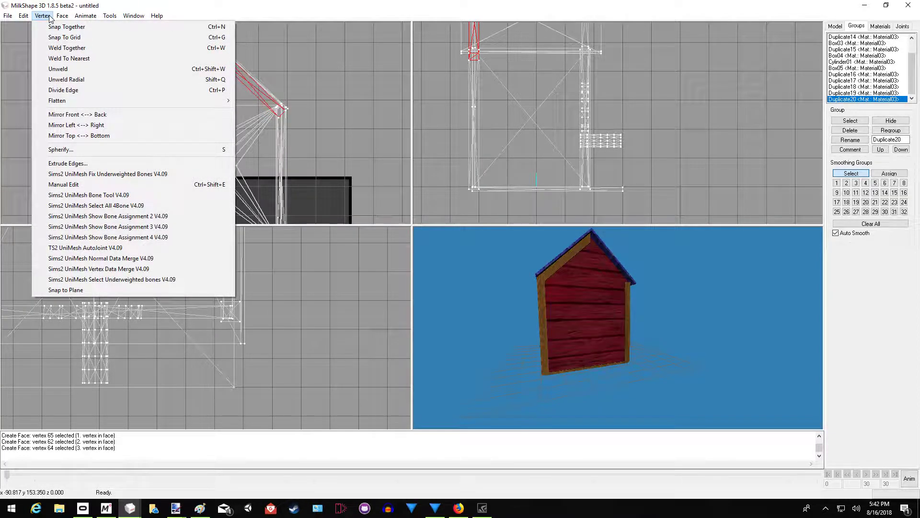
left_click(77, 125)
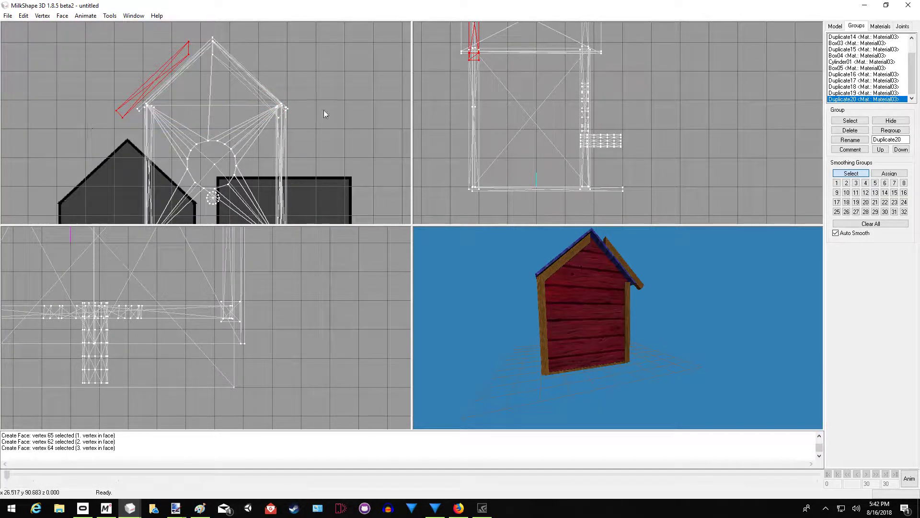
- Move the mirrored gable board against the opposite roof slope so it meets the first board at the peak
left_click(836, 27)
left_click_drag(192, 64, 218, 64)
left_click_drag(522, 274, 488, 281)
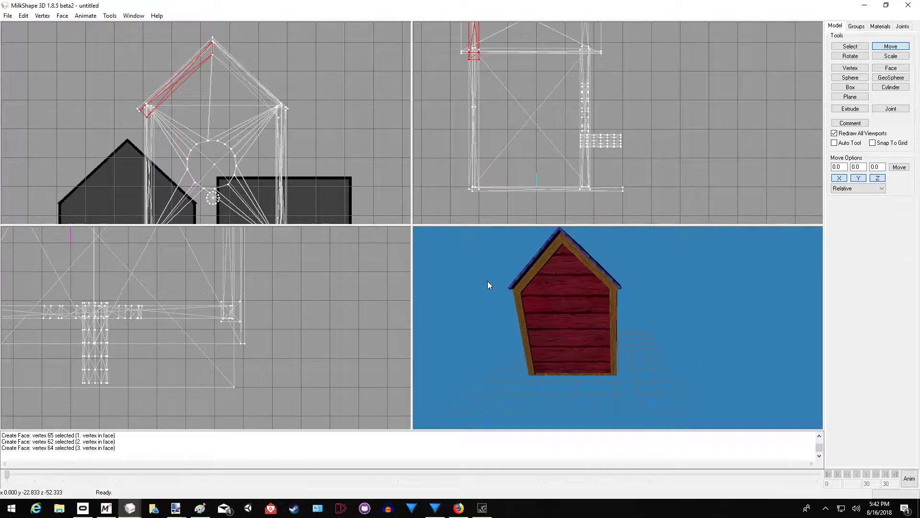
- Select both rear gable boards, Duplicate19 and Duplicate20, and duplicate them together
left_click(855, 26)
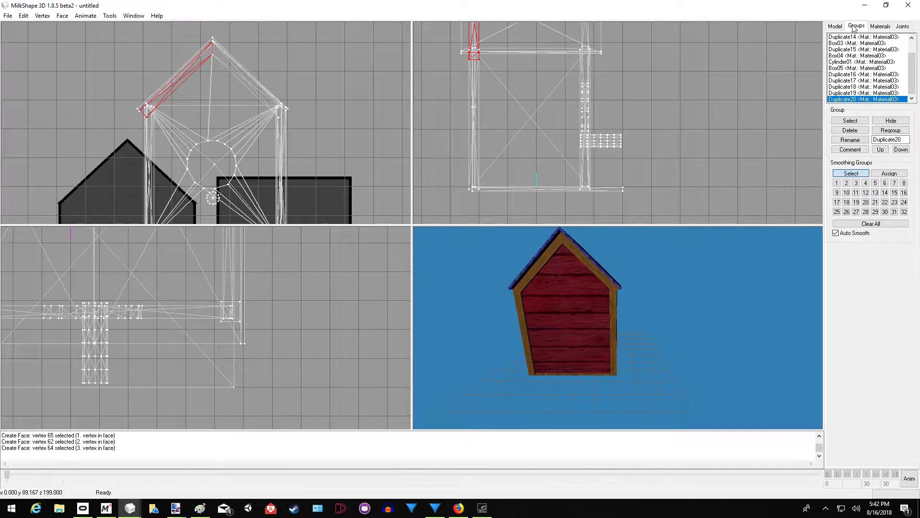
double_click(842, 99)
double_click(844, 100)
double_click(846, 94)
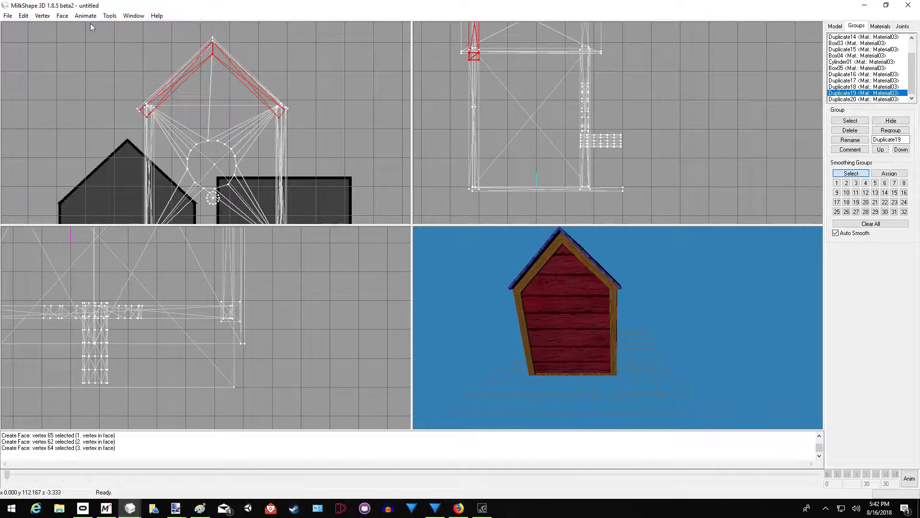
left_click(26, 16)
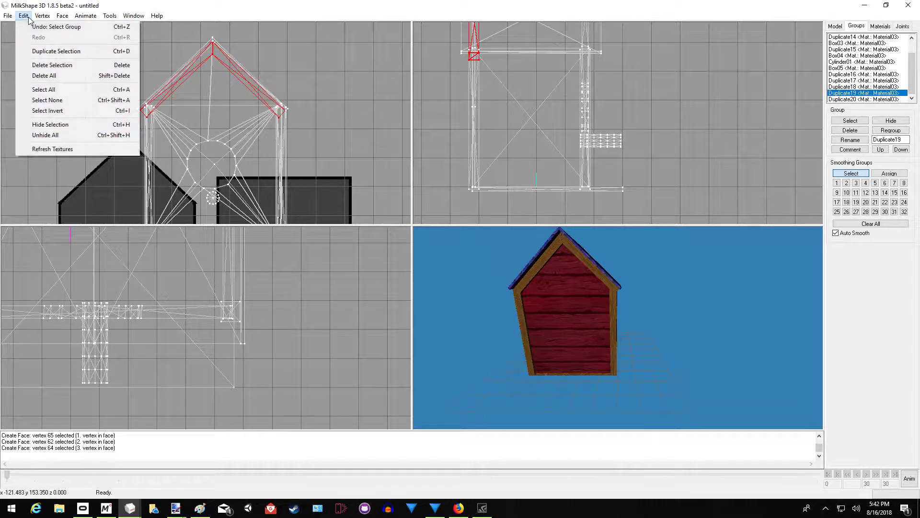
left_click(40, 52)
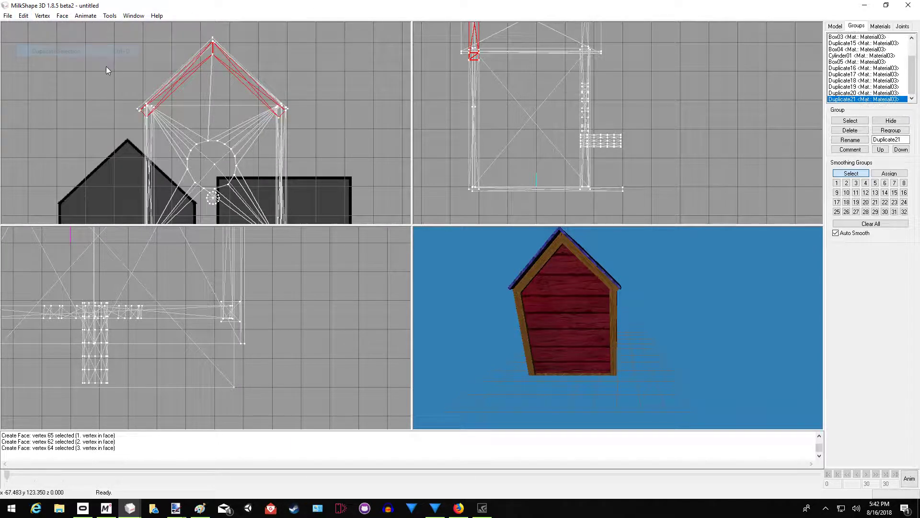
left_click(41, 17)
left_click(81, 125)
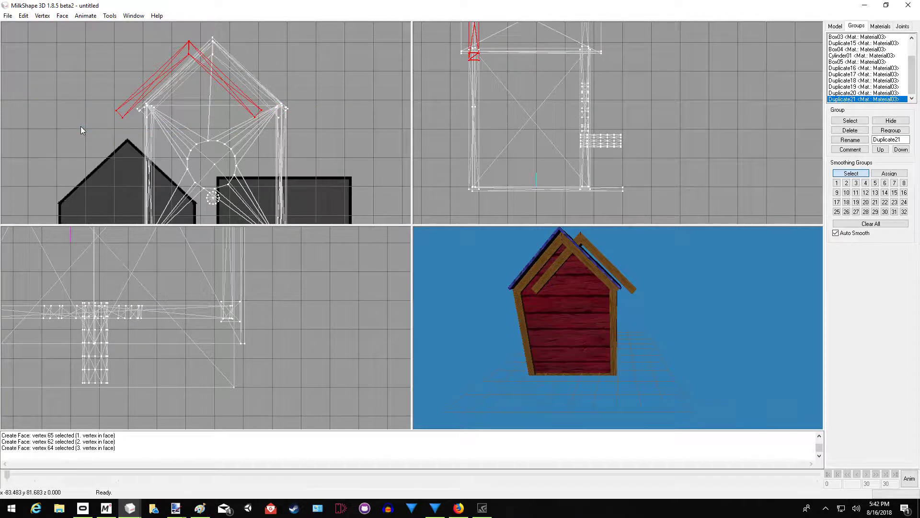
left_click(24, 15)
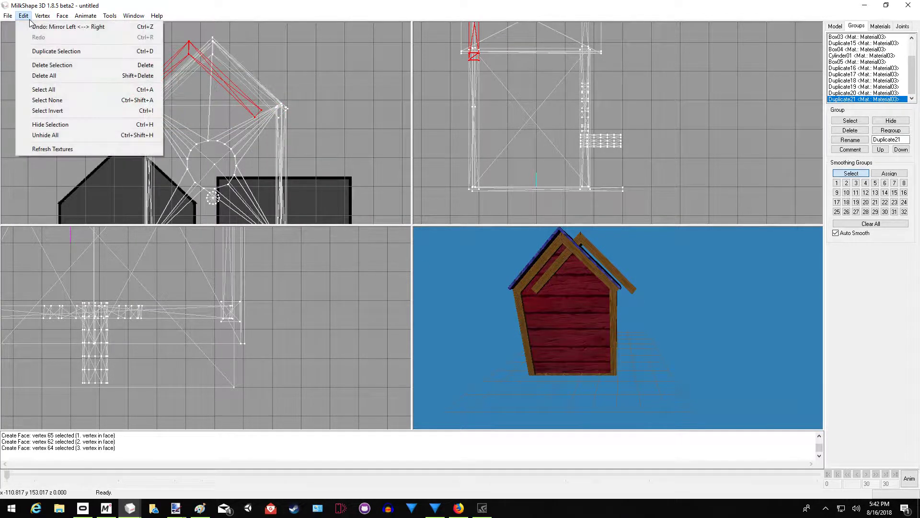
left_click(36, 27)
- Mirror the duplicated gable boards front to back and move them against the birdhouse's front wall under the roof
left_click(42, 15)
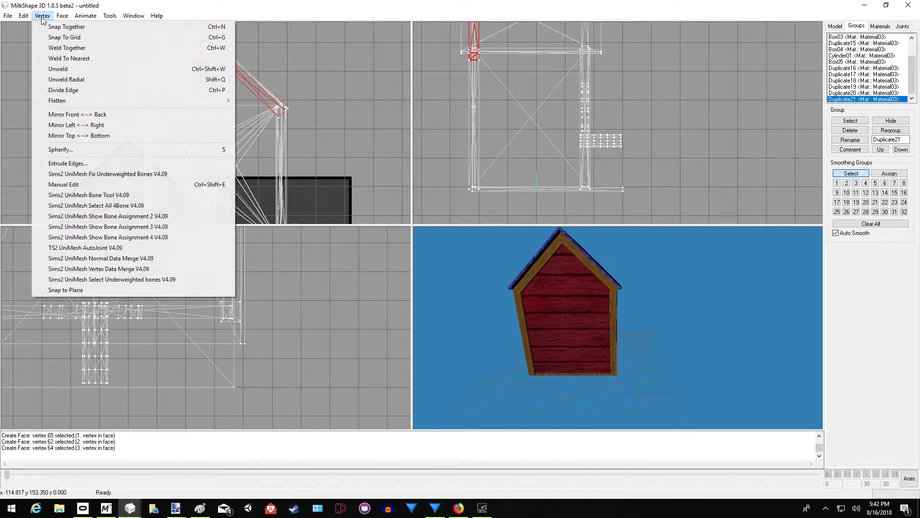
left_click(73, 114)
right_click_drag(596, 108, 560, 186)
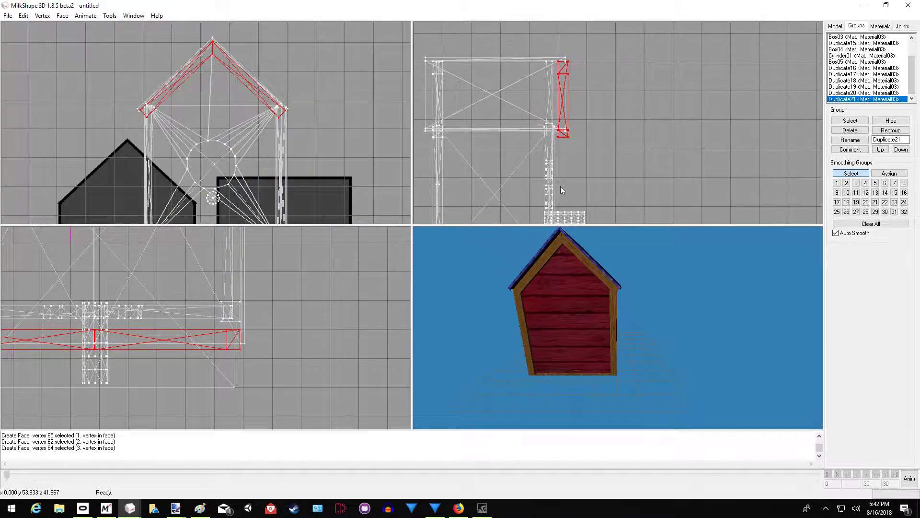
left_click(835, 26)
left_click_drag(605, 98, 593, 96)
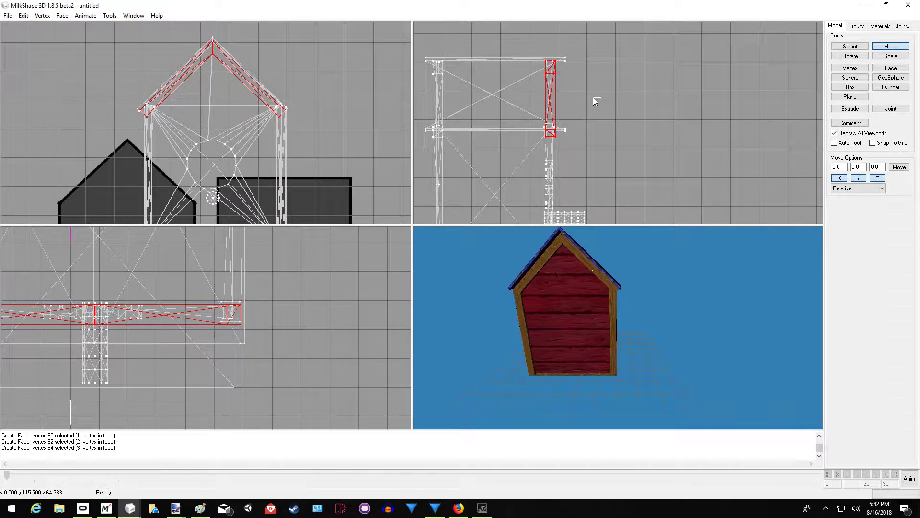
left_click_drag(589, 266, 600, 306)
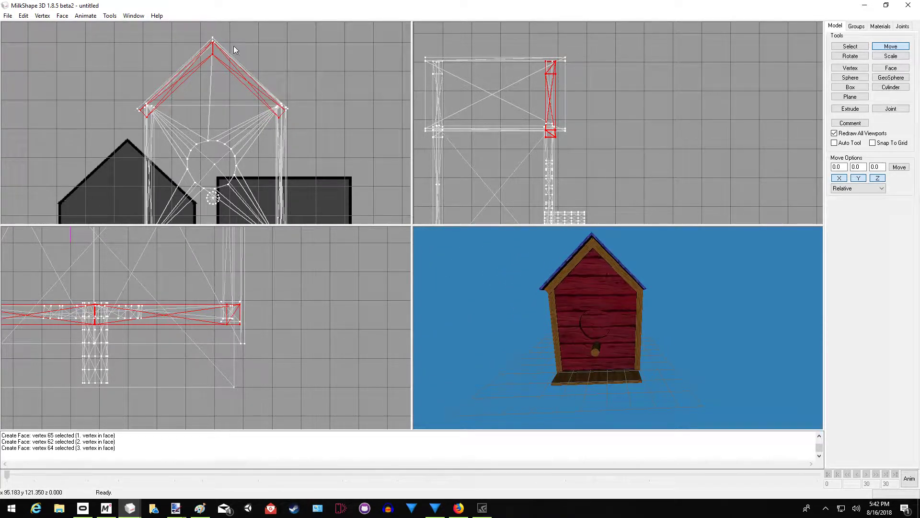
- Switch to Paint and replace the note with "NOW SELECT ALL AND GROUP TO MAKE ONE WHOLE OBJECT", returning to MilkShape 3D
left_click(200, 507)
left_click_drag(454, 218, 160, 221)
key("BackSpace")
type("N")
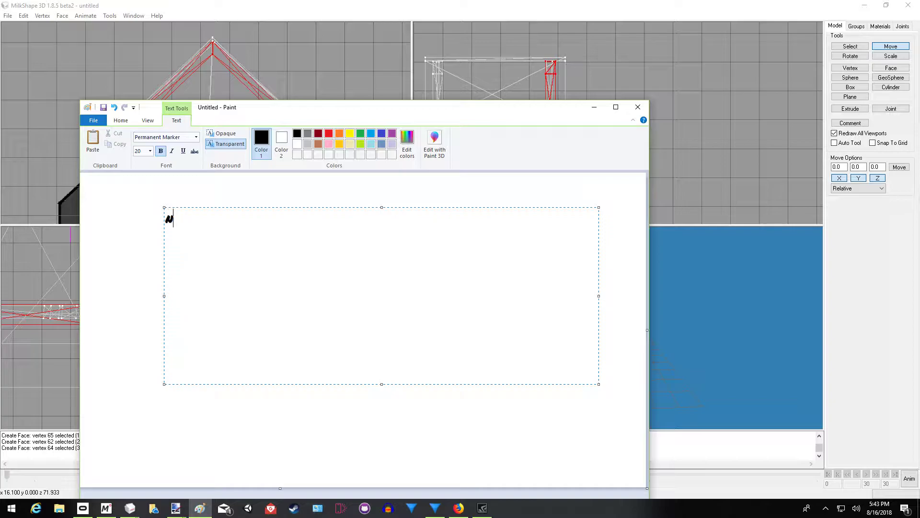
type("OW SELECT")
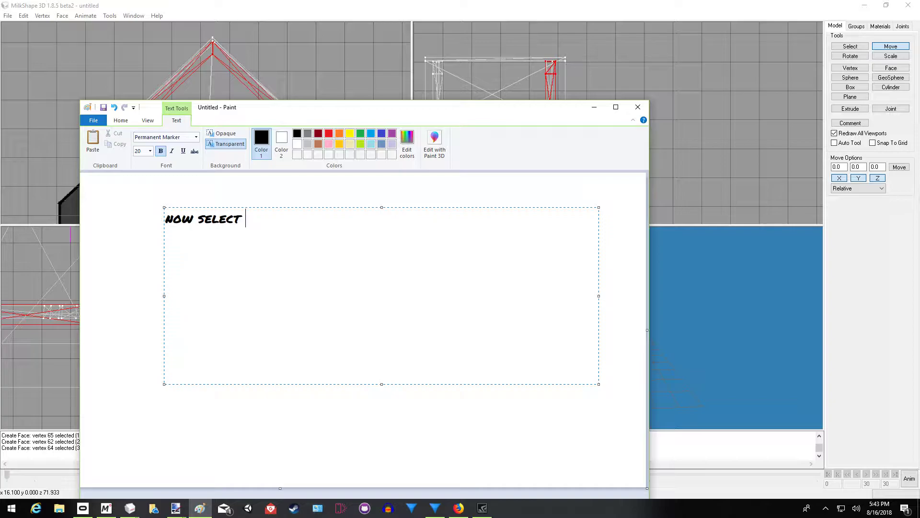
type(" ALL AND GROU")
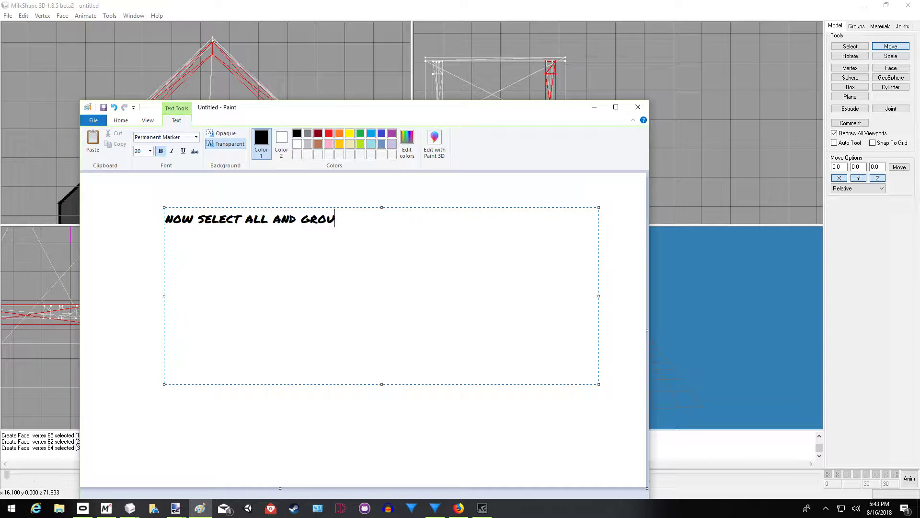
type("P TO MAKE O")
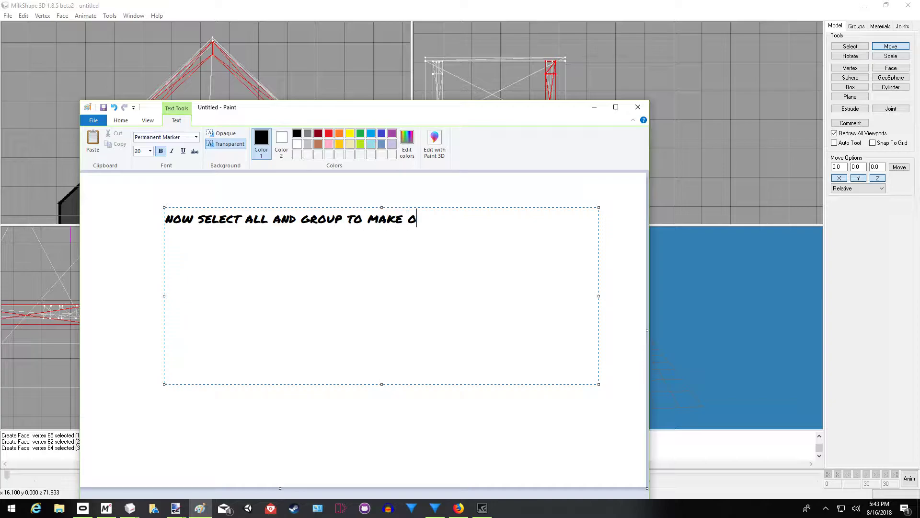
type("NE WHOLE PE")
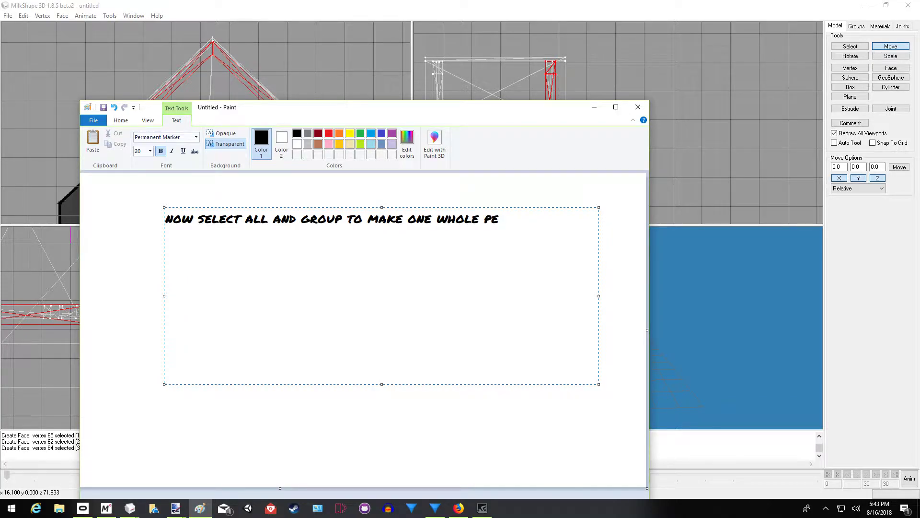
key("BackSpace")
key("BackSpace")
type("OBJECT")
left_click(595, 107)
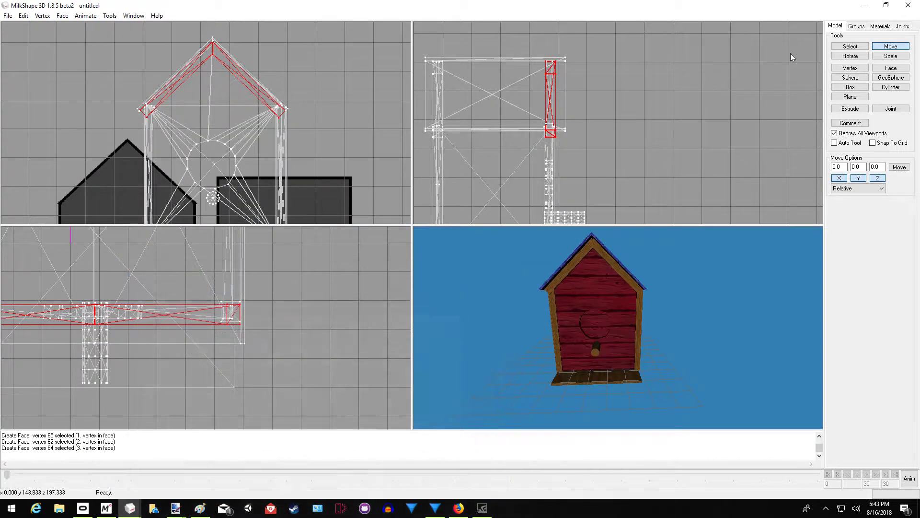
- Select the entire model, regroup it into one group, and rename that group Bird House
left_click(856, 27)
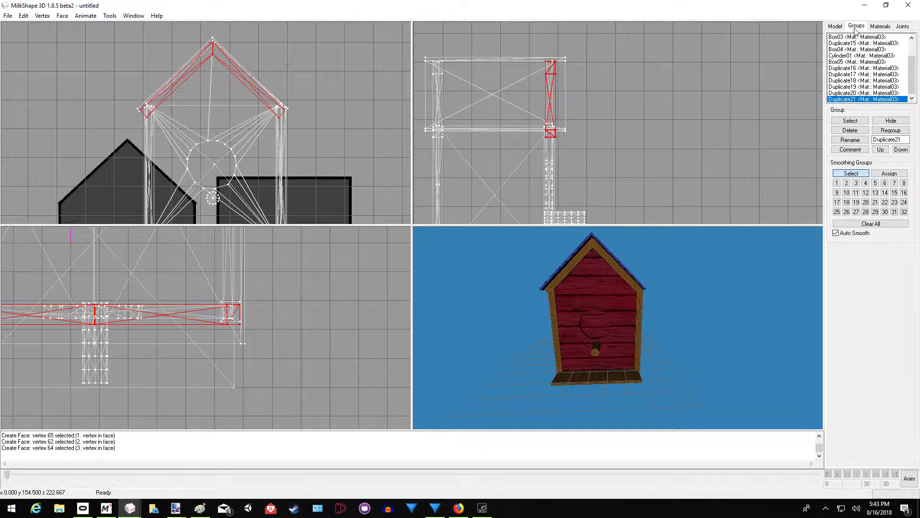
left_click(22, 16)
left_click(41, 90)
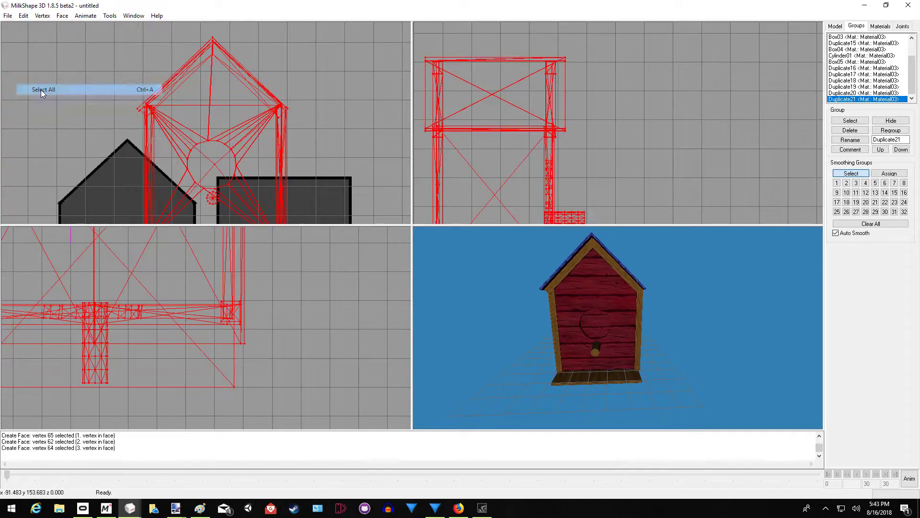
left_click(903, 130)
left_click(852, 140)
key("BackSpace")
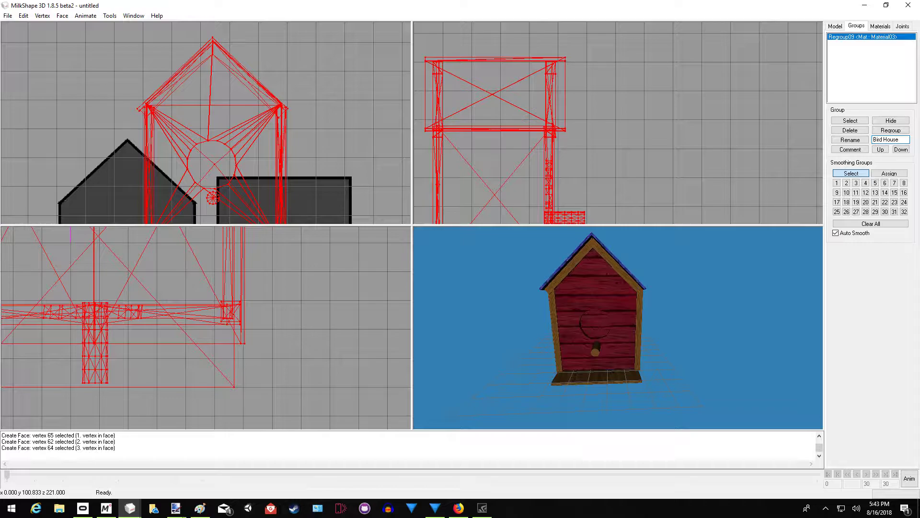
left_click(850, 140)
- Examine the finished birdhouse from several angles in an enlarged 3D view, and restore the four-view layout
left_click_drag(610, 287, 571, 301)
right_click(573, 301)
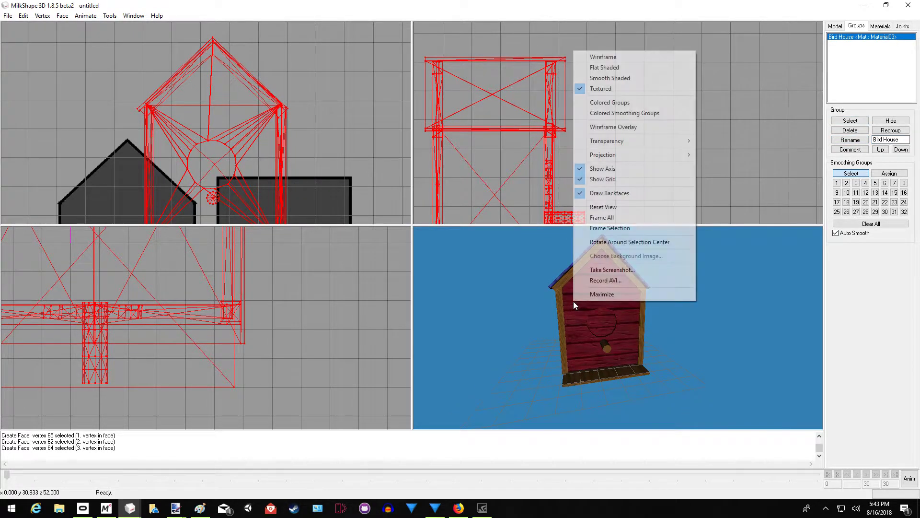
left_click(623, 294)
left_click_drag(413, 304, 477, 248)
left_click_drag(283, 237, 291, 234)
right_click(313, 254)
left_click(320, 246)
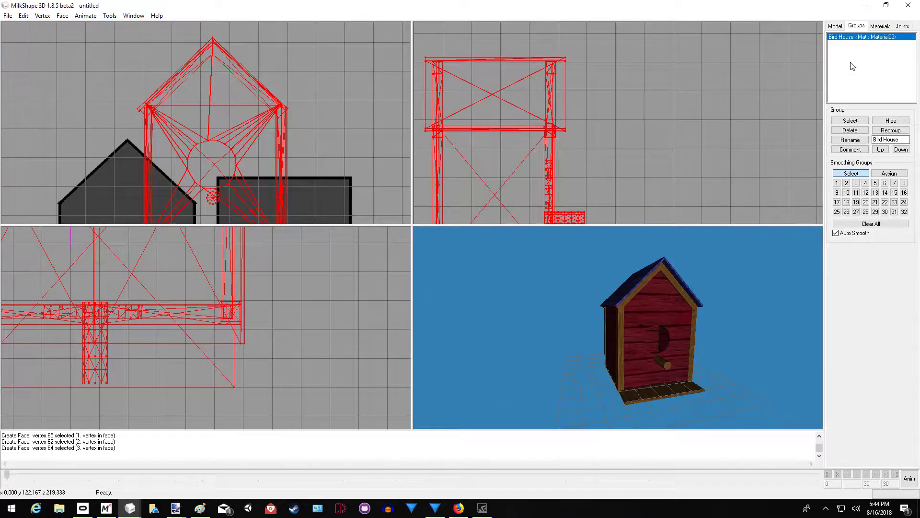
- Switch to Paint and replace the note with "CENTER IT ON THE AXES", returning to MilkShape 3D
left_click(200, 507)
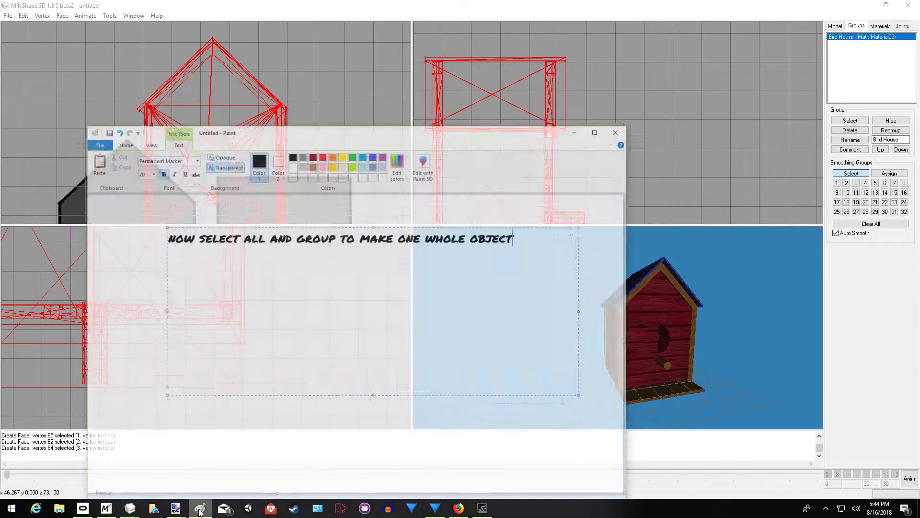
left_click_drag(536, 219, 165, 219)
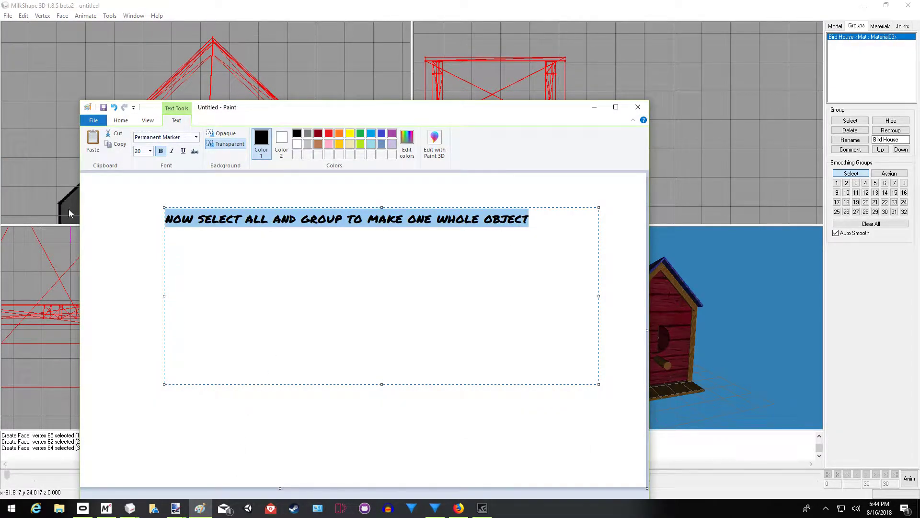
key("Delete")
type("CEN")
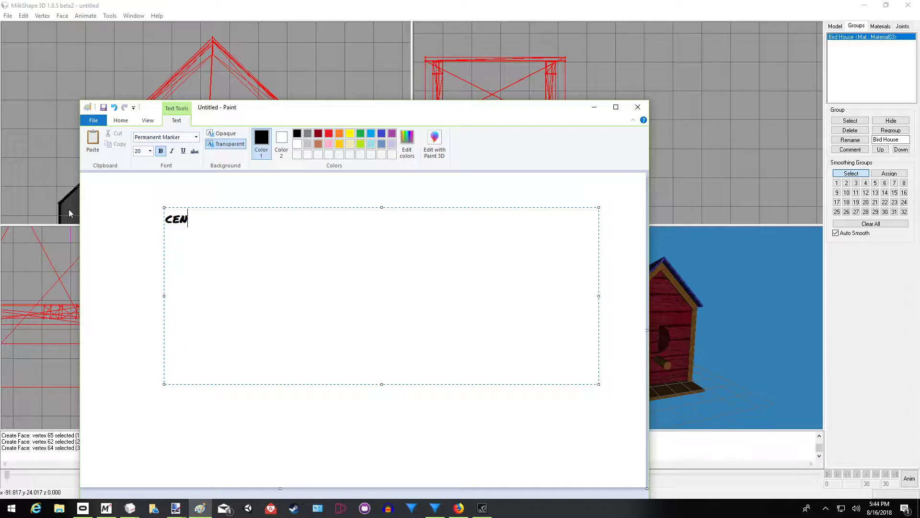
type("TER IT ON I")
type("THE")
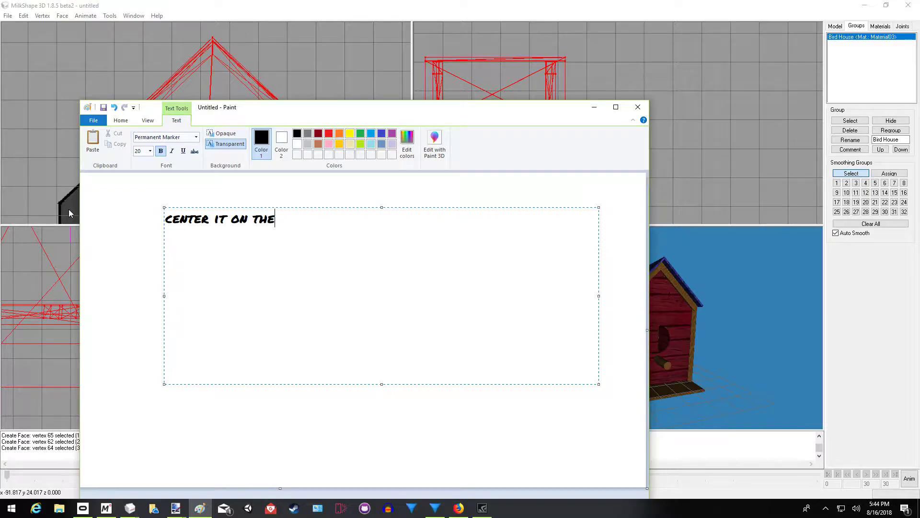
type(" AXES")
left_click(595, 107)
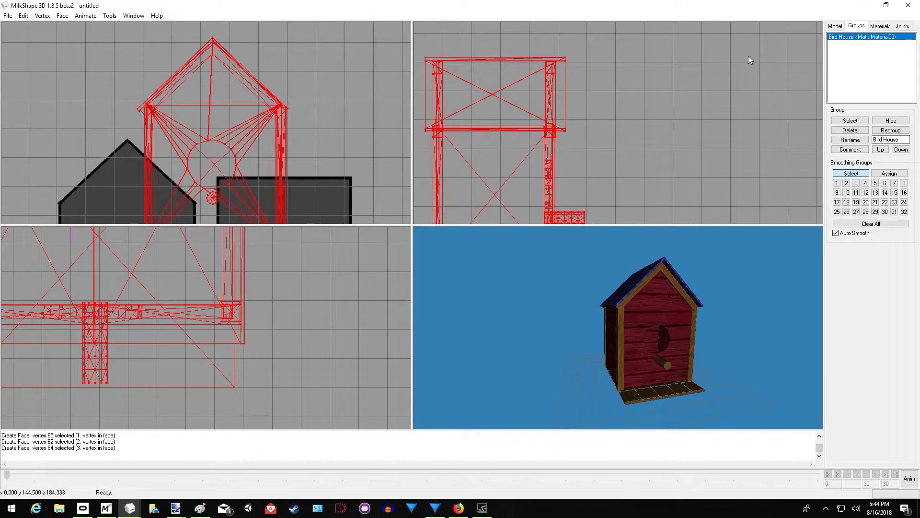
- Move the whole birdhouse in the front and side views to align its base with the axes
left_click(835, 26)
right_click_drag(288, 144, 306, 134)
left_click_drag(298, 135, 293, 130)
right_click_drag(597, 184, 680, 130)
left_click_drag(611, 197, 615, 200)
scroll(230, 298, "down", 5)
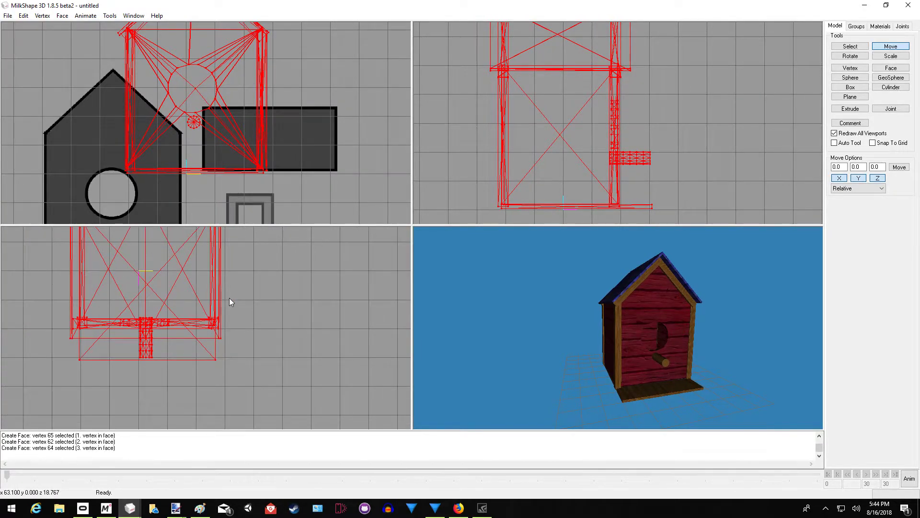
- Rotate the birdhouse a quarter turn counterclockwise in the top view, re-centre it on the axes, and check the result in 3D
left_click(850, 56)
left_click_drag(201, 364, 178, 353)
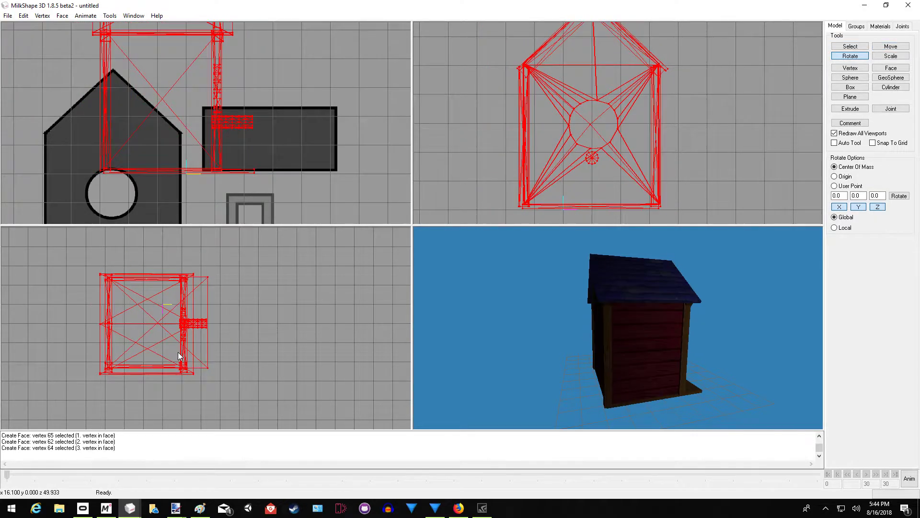
left_click(890, 46)
left_click_drag(156, 340, 171, 317)
left_click_drag(547, 284, 274, 272)
right_click(669, 352)
left_click(680, 345)
right_click(457, 312)
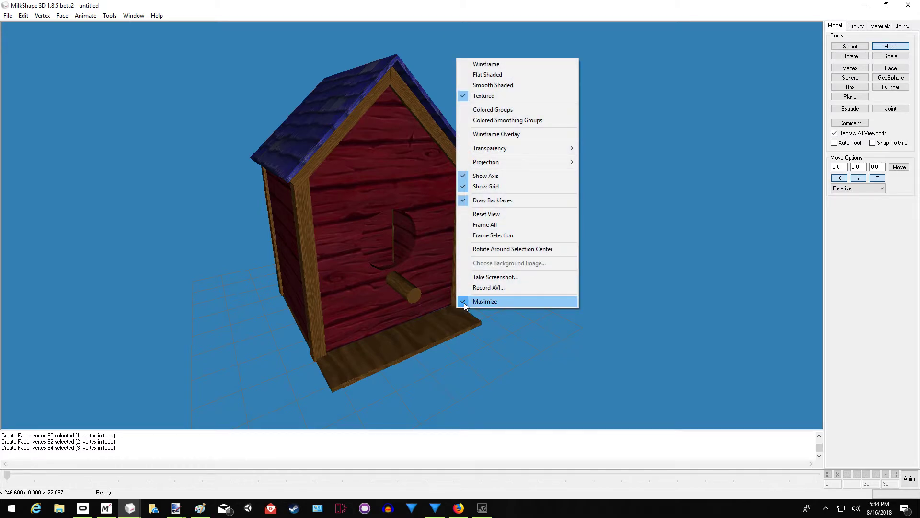
left_click(472, 302)
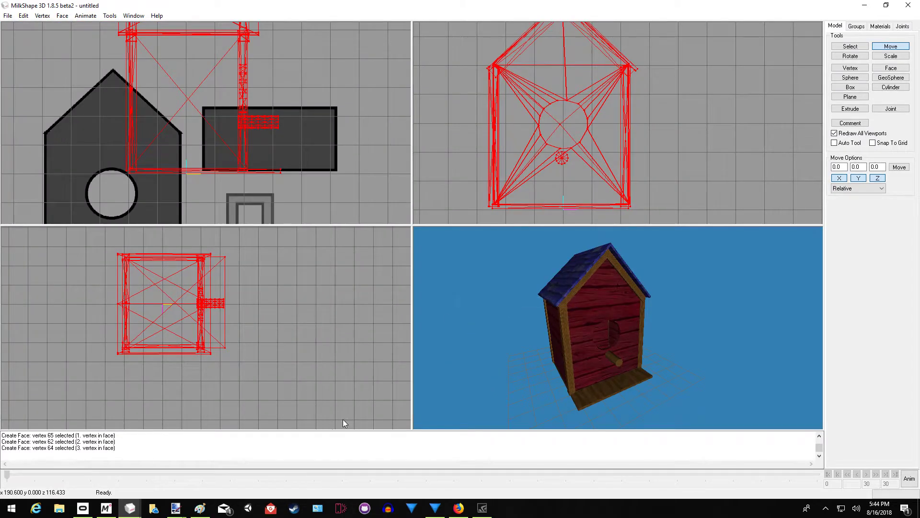
- Switch to Paint and replace the note with "That's it now you can export it to muvizu"
left_click(200, 508)
left_click_drag(324, 221, 108, 223)
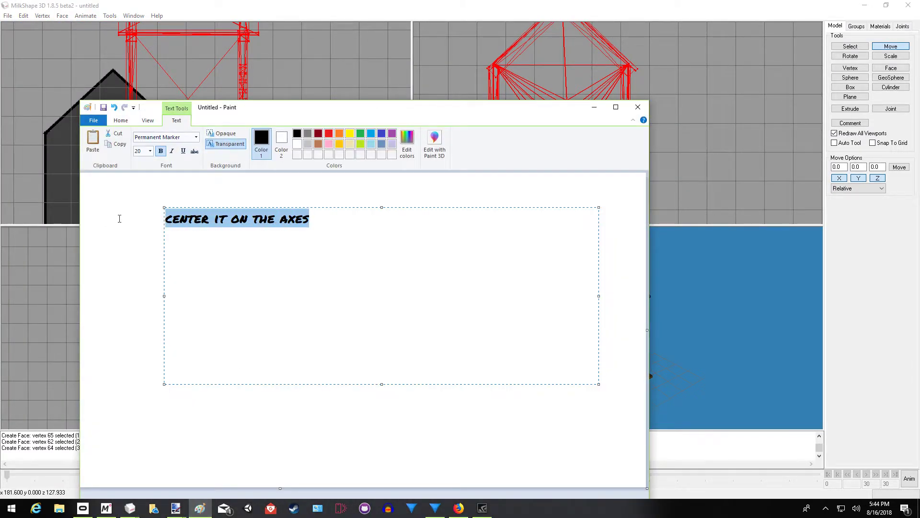
key("BackSpace")
type("THA")
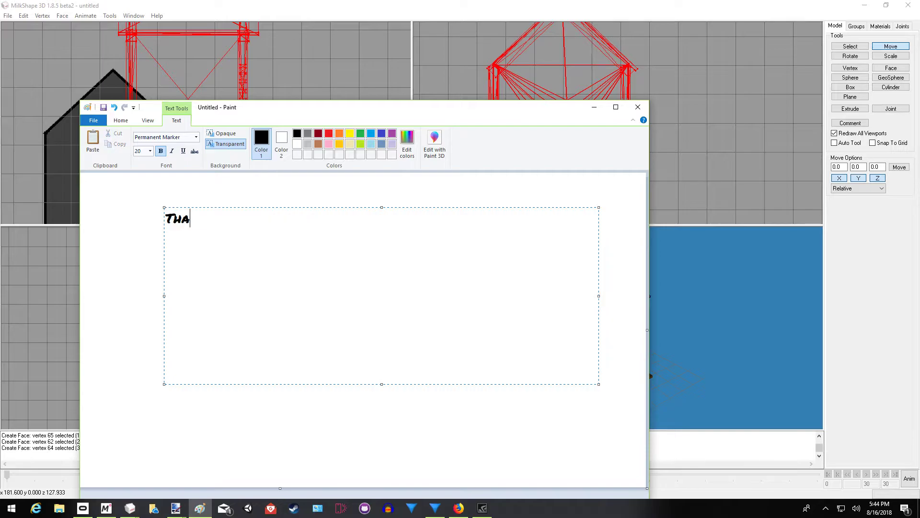
type("T's it now")
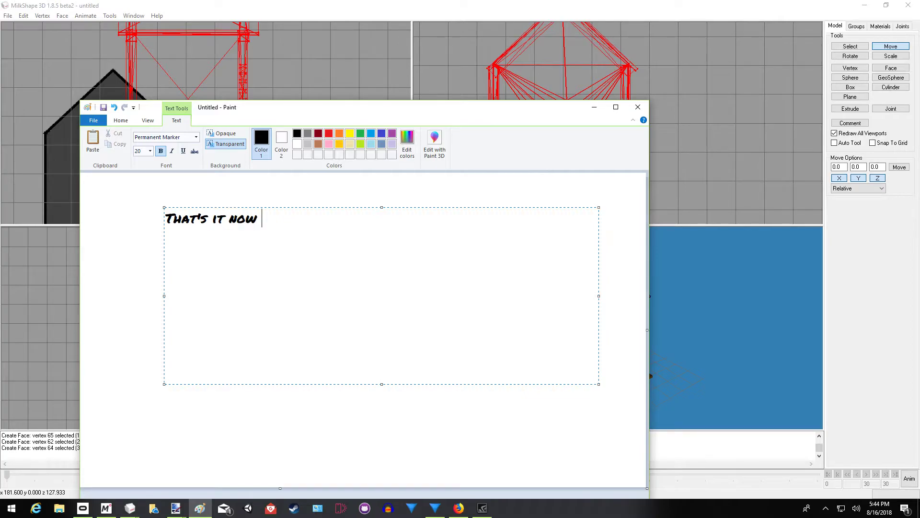
type(" you can export it ")
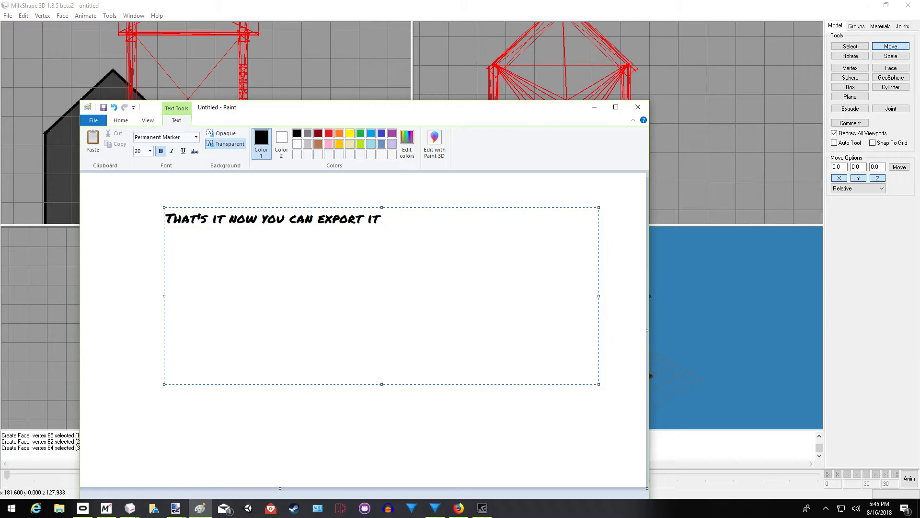
type("to muvizuy")
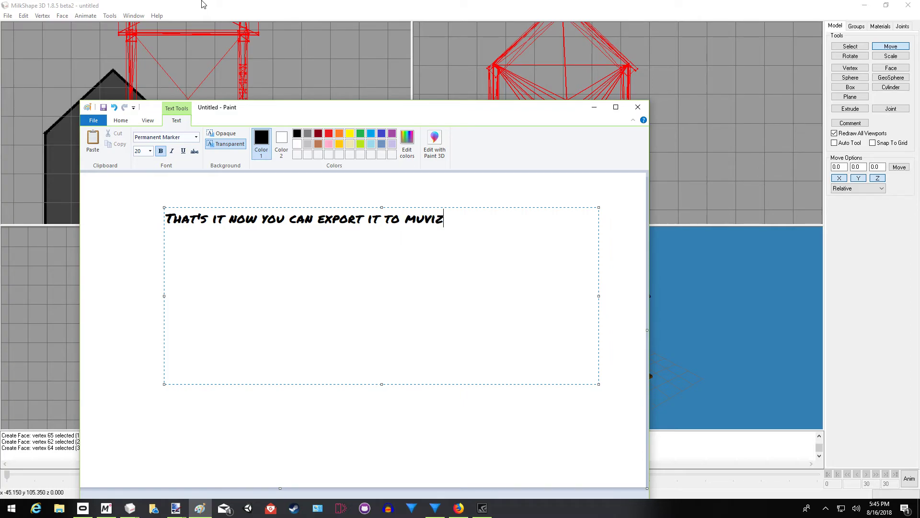